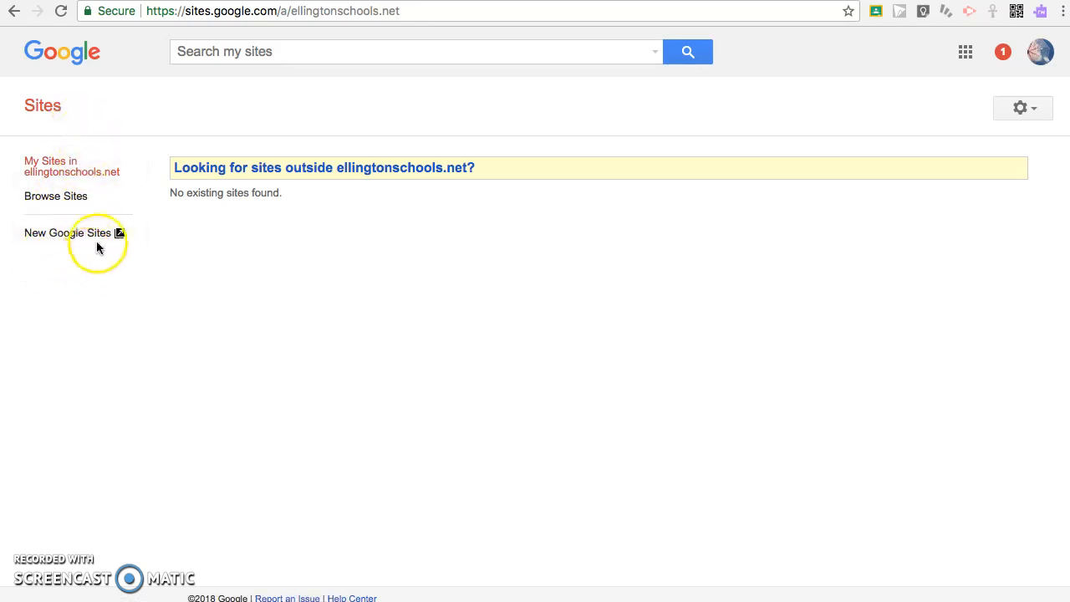
# - Create a new site in the new Google Sites version, then open the new Sites recent list
pyautogui.click(341, 167)
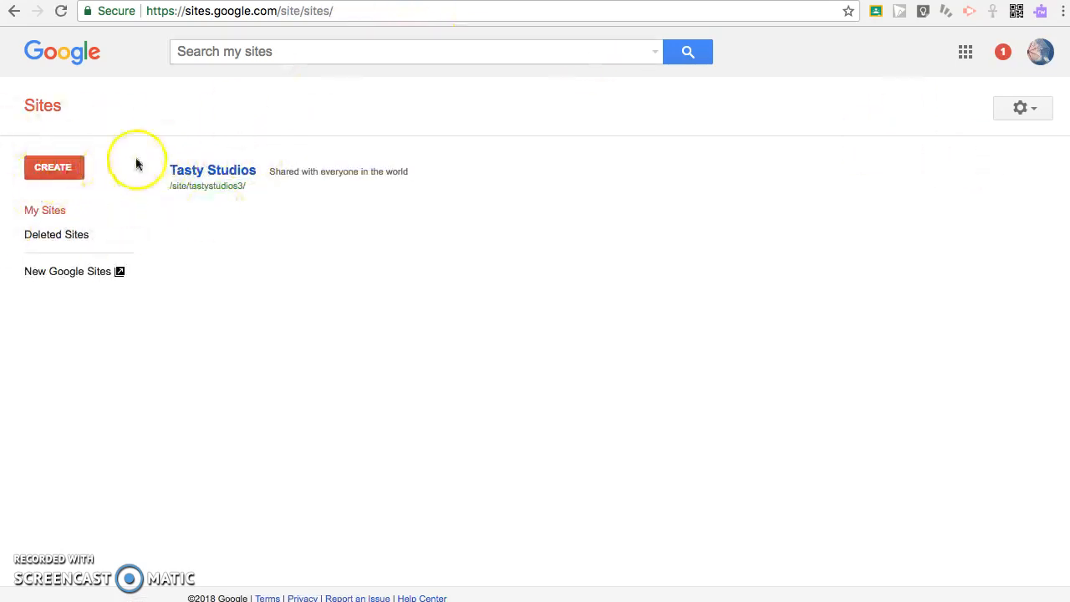
pyautogui.click(38, 169)
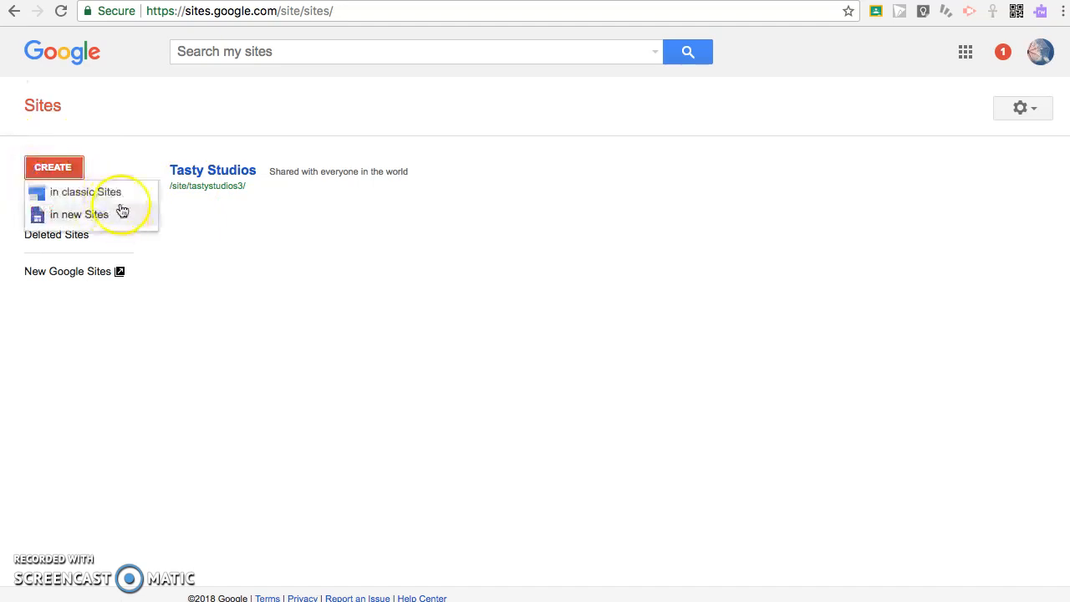
pyautogui.click(75, 194)
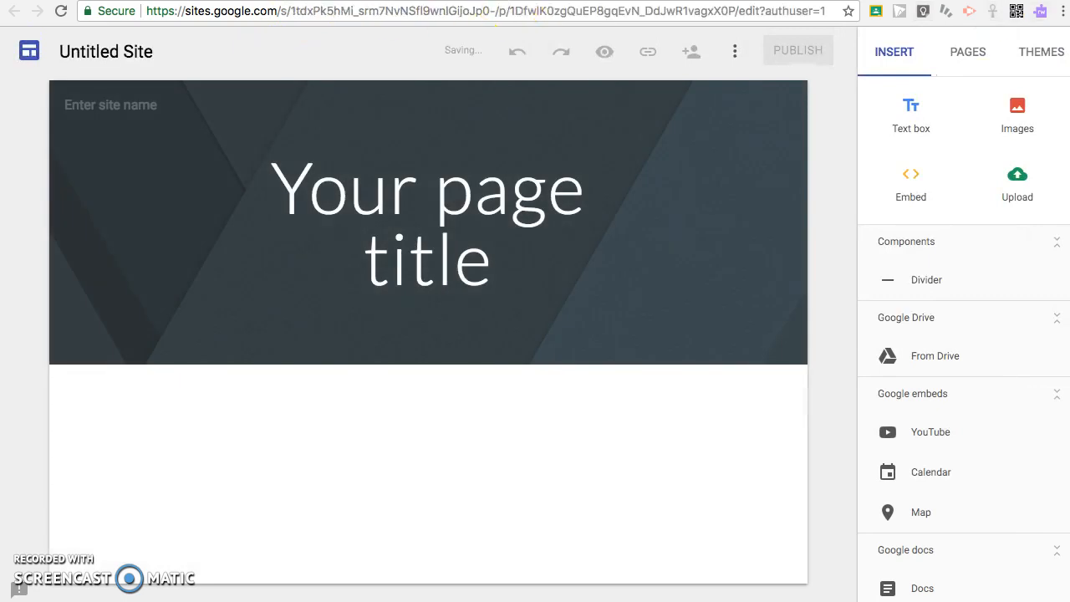
pyautogui.hotkey('ctrl', 'shift', 'Tab')
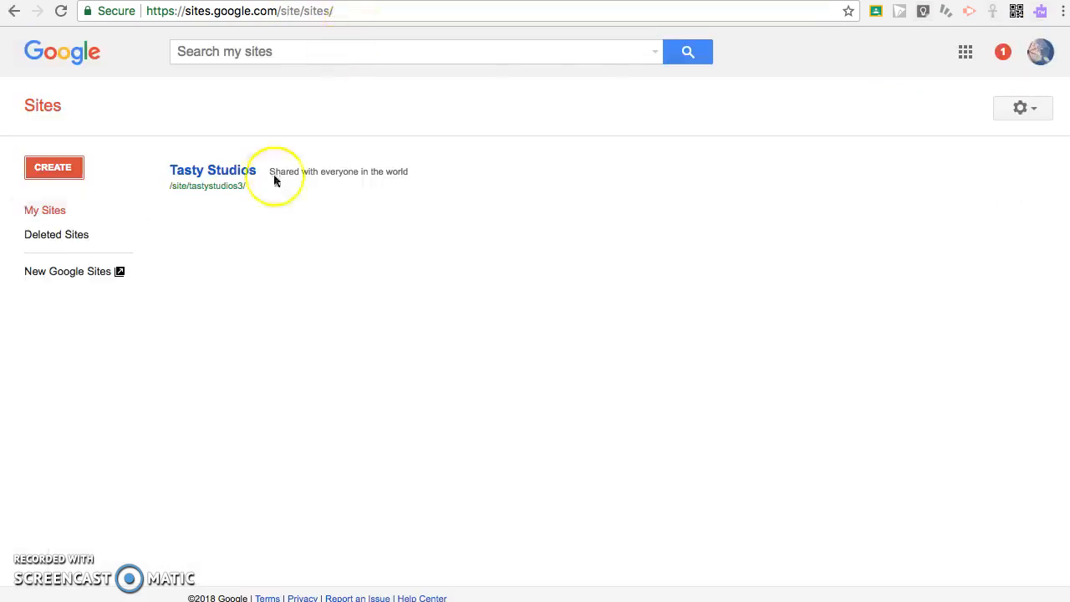
pyautogui.click(122, 285)
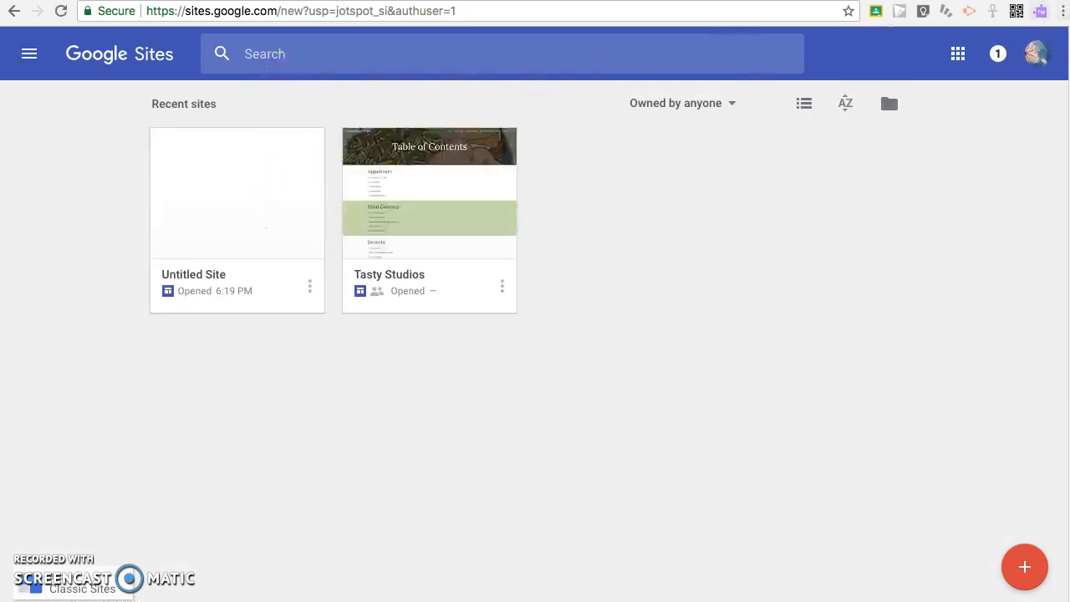
# - Open the untitled site, skip the tour, and rename it 'Demonstration Site'
pyautogui.click(266, 228)
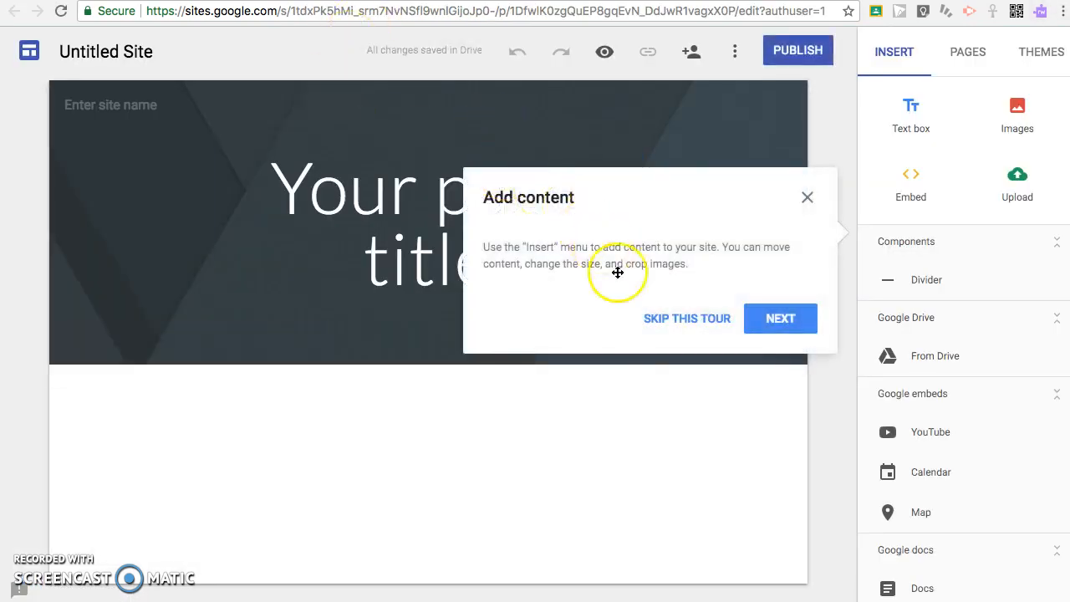
pyautogui.click(697, 318)
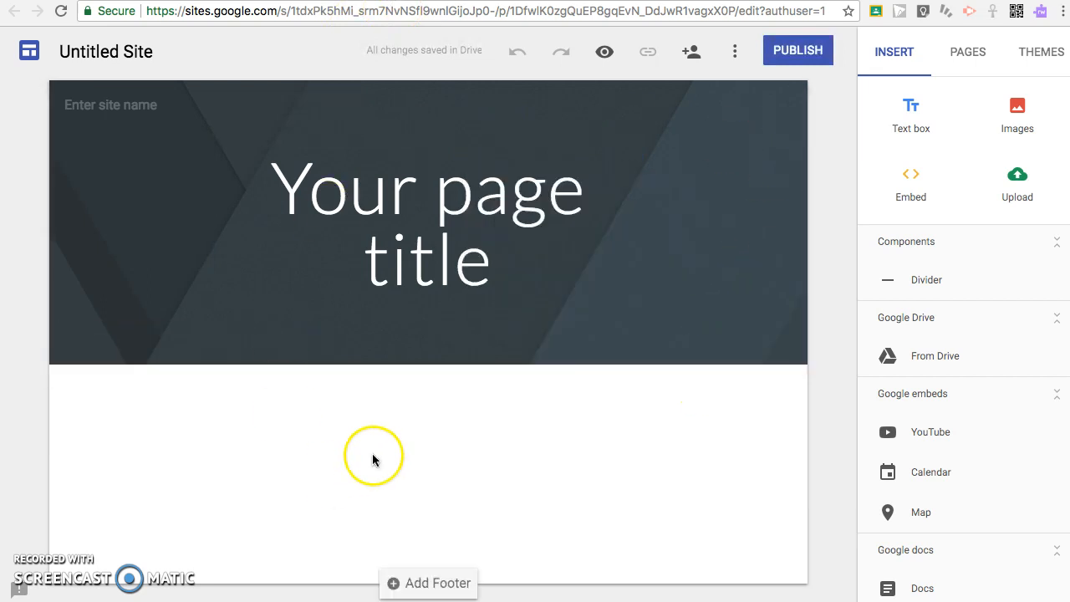
pyautogui.click(537, 512)
pyautogui.click(158, 53)
pyautogui.press('BackSpace')
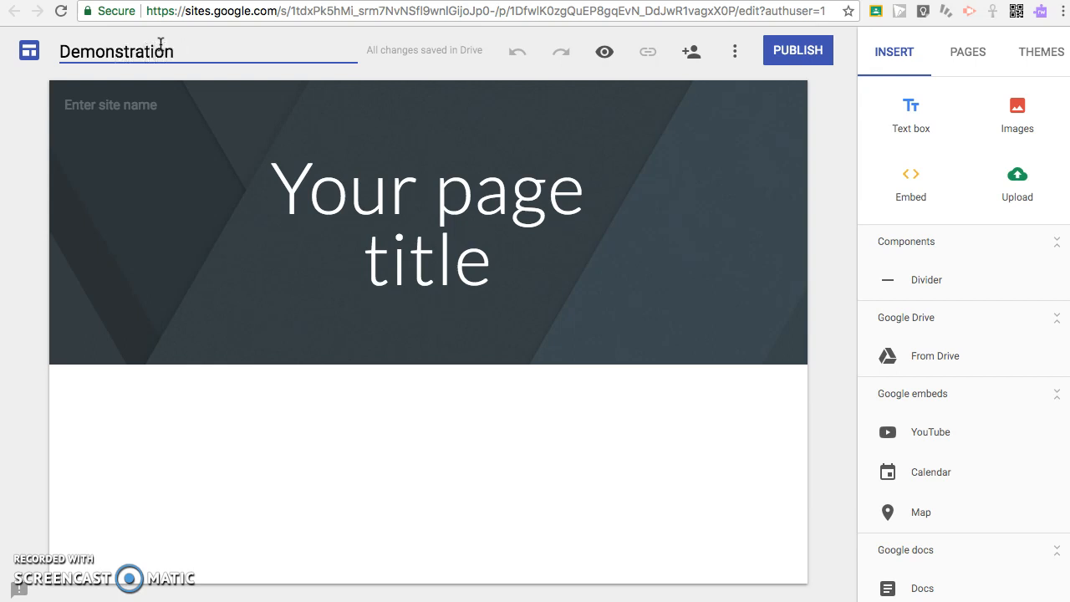
pyautogui.click(549, 267)
# - Replace the placeholder page title with 'Top 10 books to read'
pyautogui.moveTo(550, 268); pyautogui.dragTo(196, 149)
pyautogui.press('BackSpace')
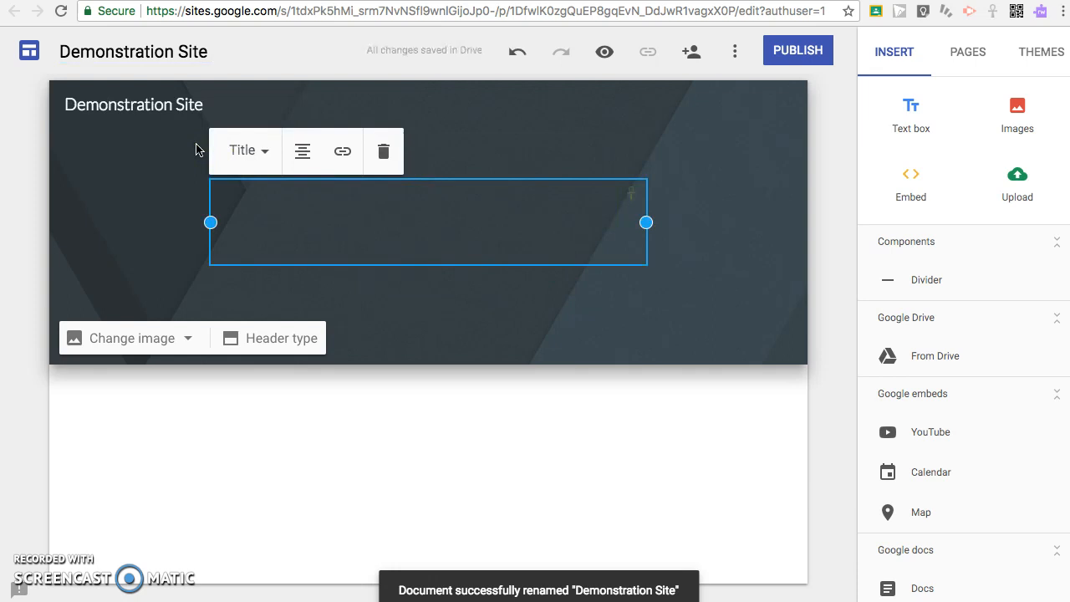
pyautogui.write('Top 1')
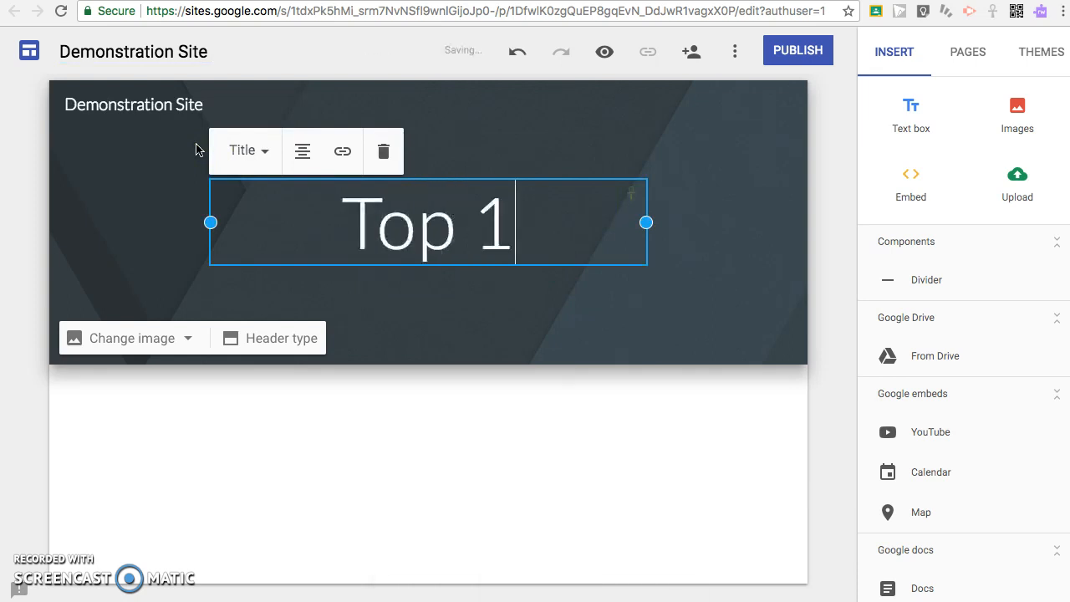
pyautogui.write('0 books yo')
pyautogui.press('BackSpace')
pyautogui.press('BackSpace')
pyautogui.press('BackSpace')
pyautogui.write('to reas')
pyautogui.press('BackSpace')
pyautogui.press('BackSpace')
# - Finish the page title and add two text box sections below the header
pyautogui.write('d')
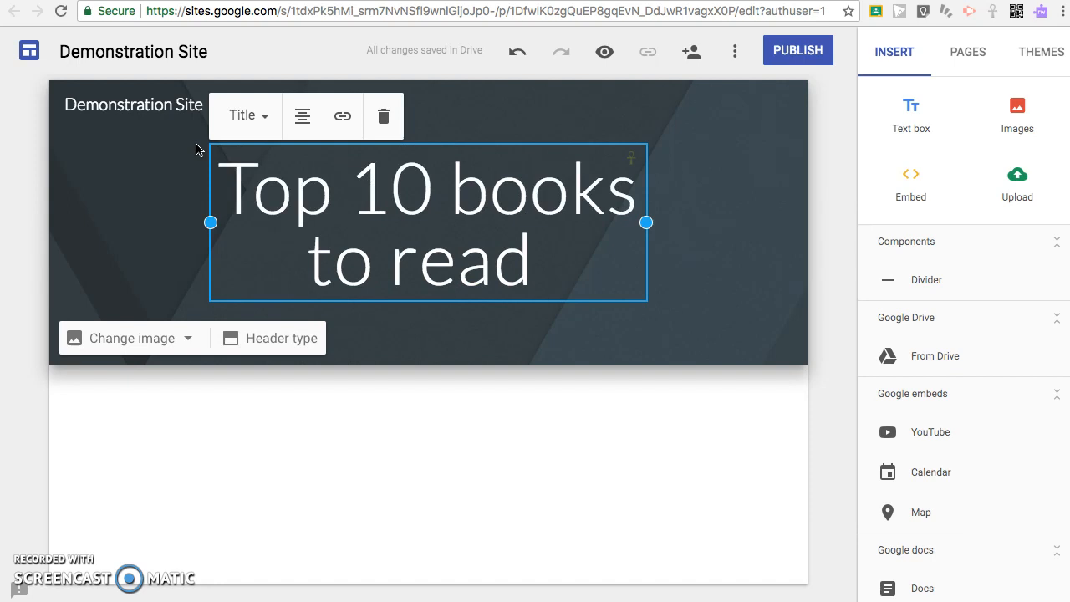
pyautogui.click(333, 524)
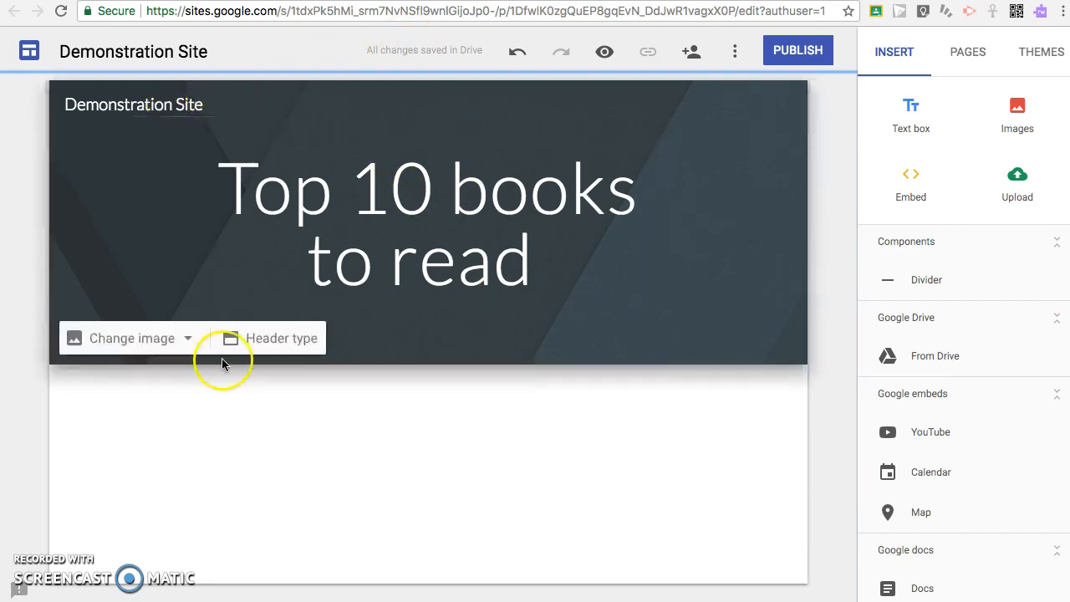
pyautogui.click(913, 118)
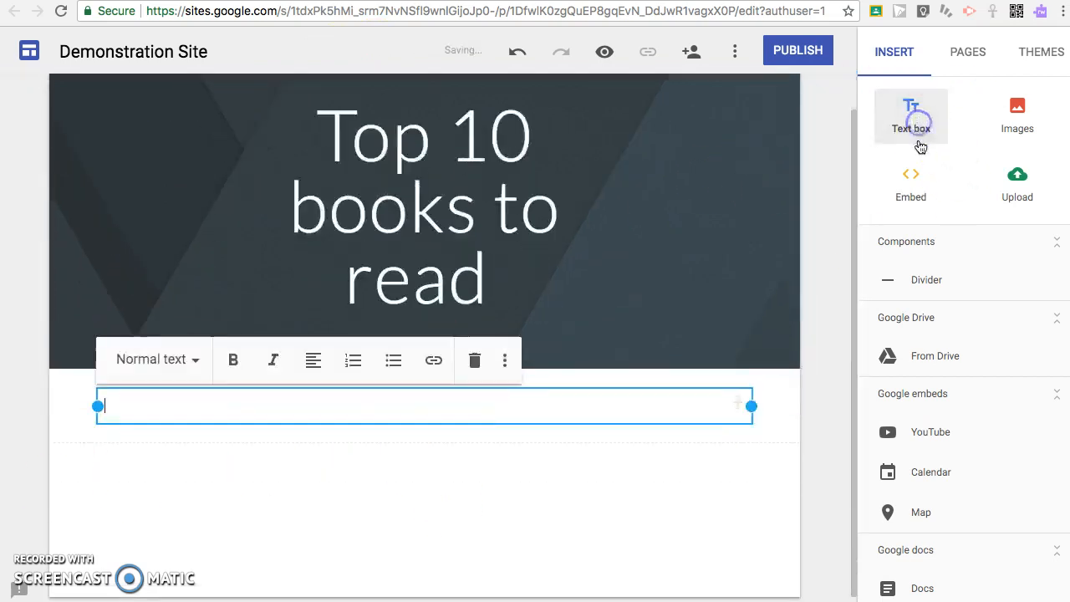
pyautogui.click(929, 107)
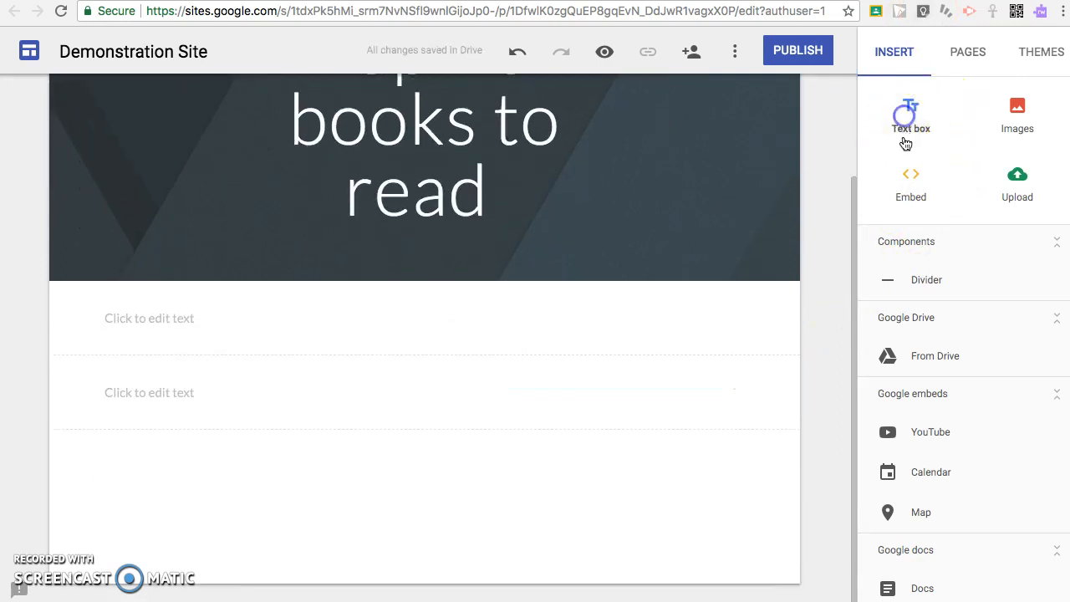
# - Open the built-in image gallery for the first section's background
pyautogui.click(164, 335)
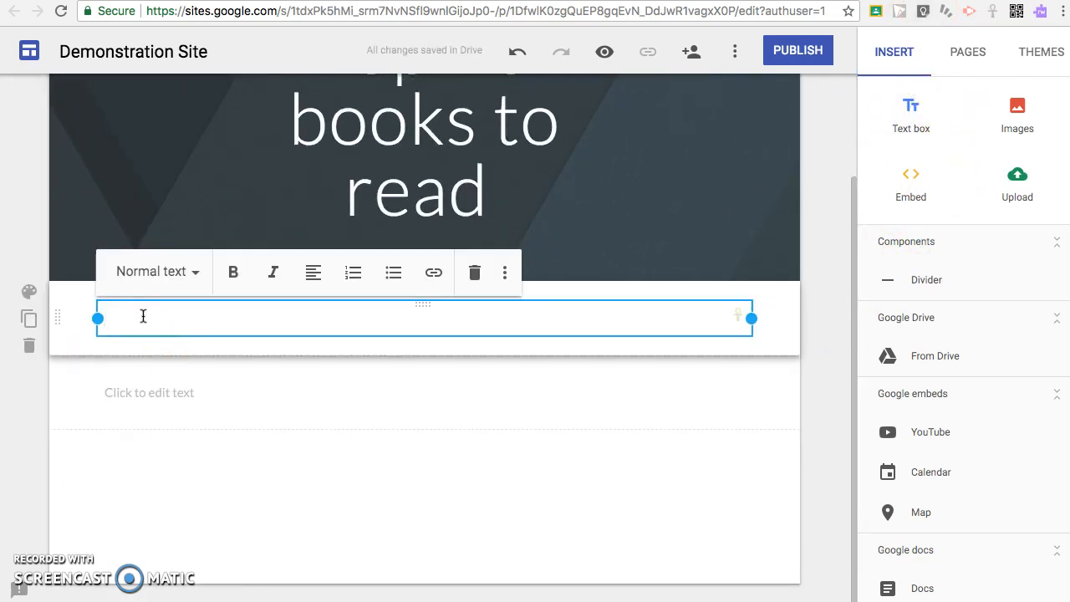
pyautogui.click(29, 291)
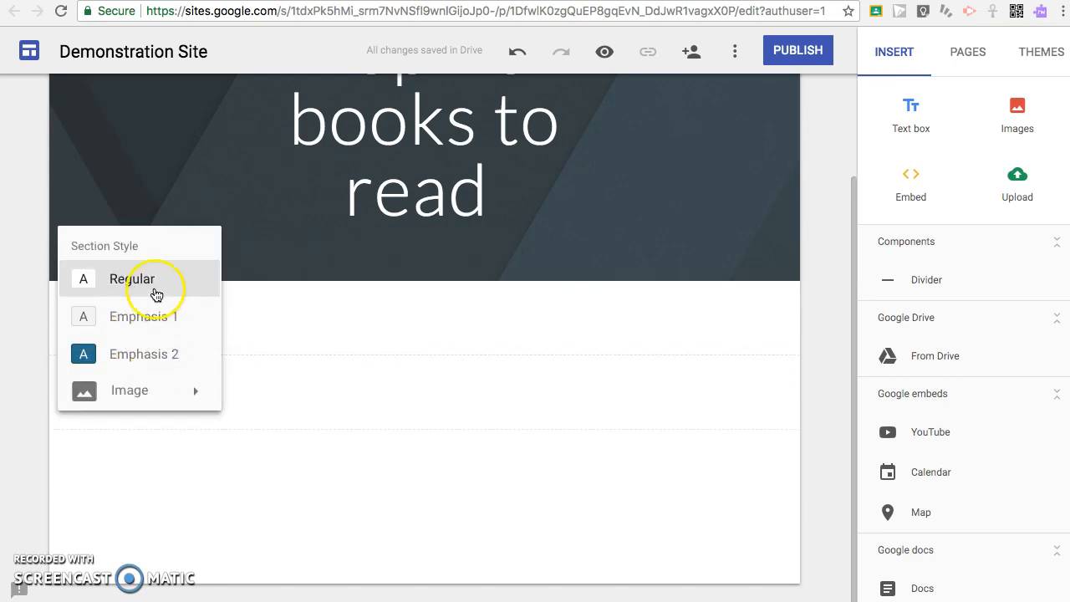
pyautogui.moveTo(168, 399)
pyautogui.click(255, 406)
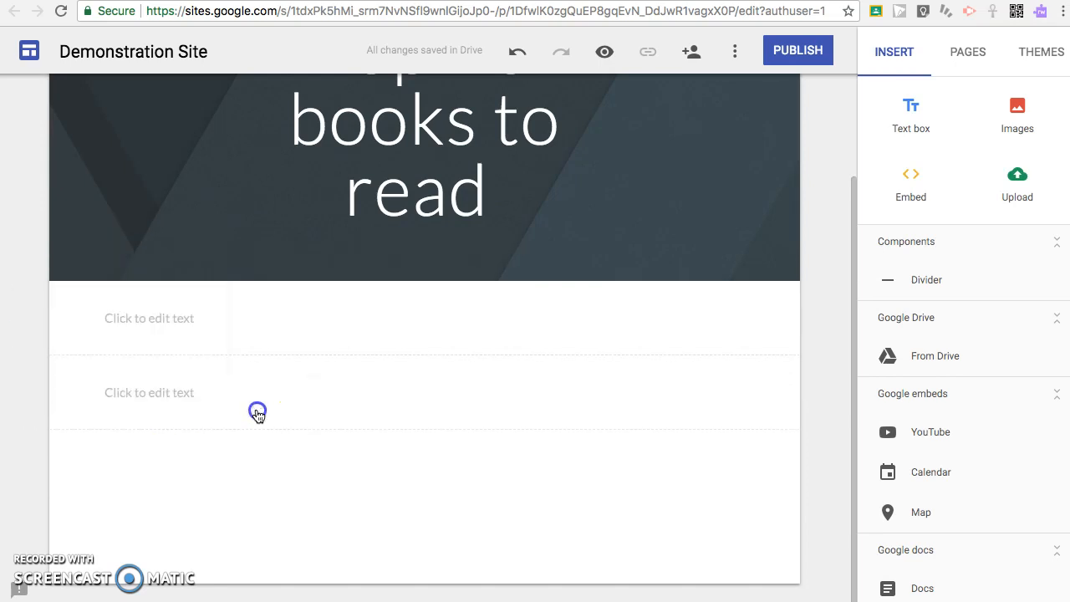
pyautogui.click(711, 349)
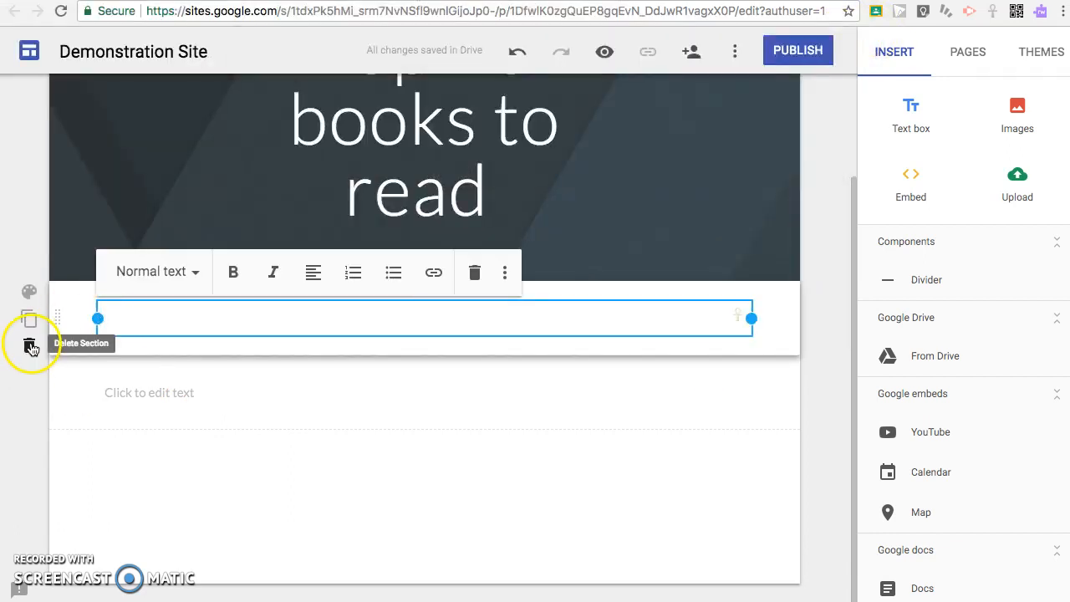
pyautogui.click(29, 291)
pyautogui.moveTo(167, 391)
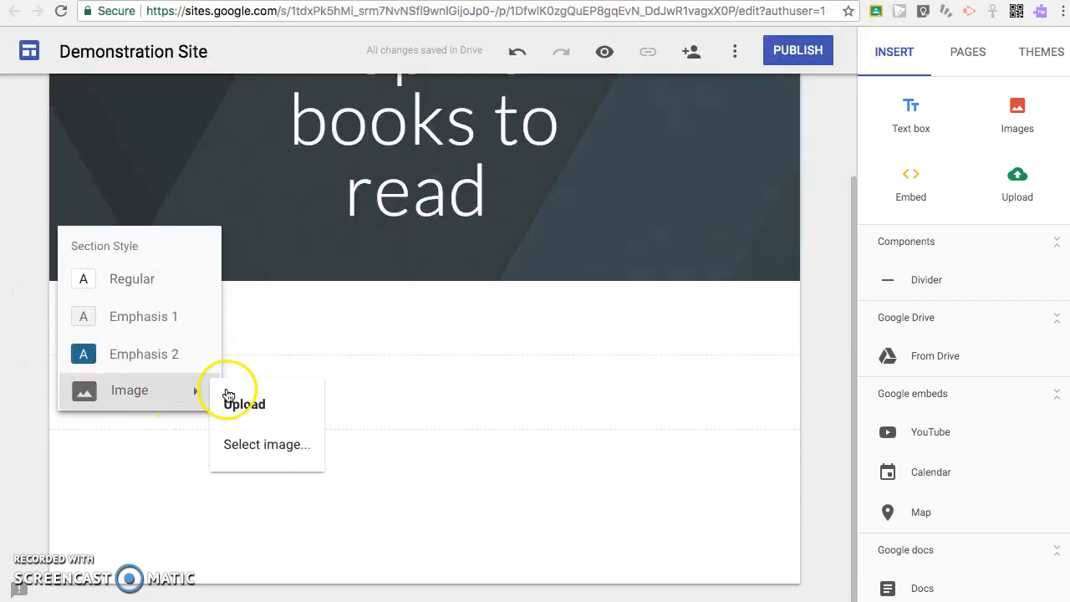
pyautogui.click(254, 462)
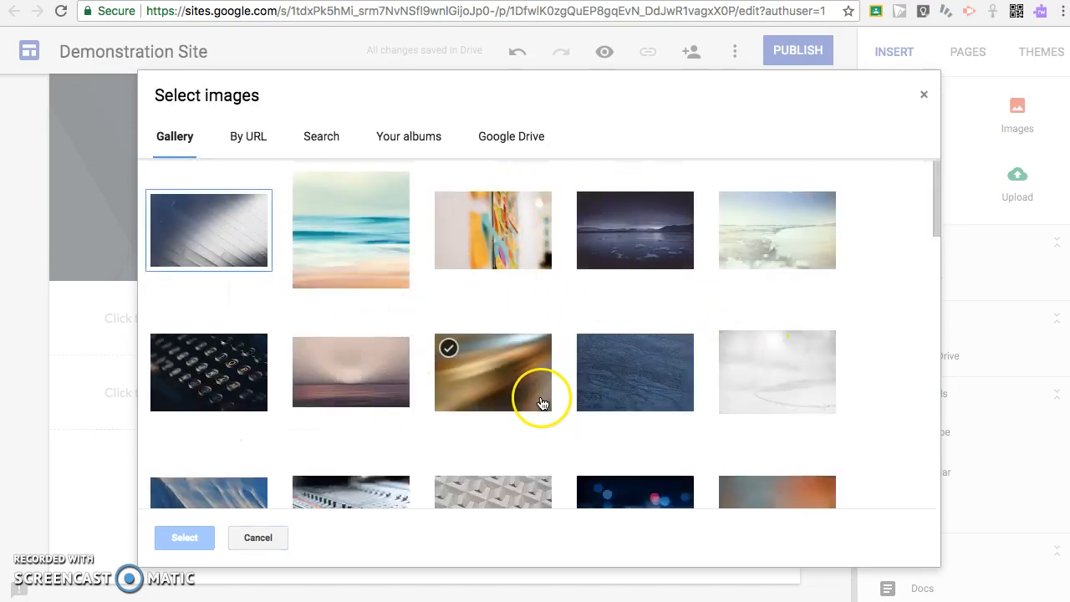
# - Give the first text section a solid purple background
pyautogui.scroll(-10, 540, 405)
pyautogui.click(506, 373)
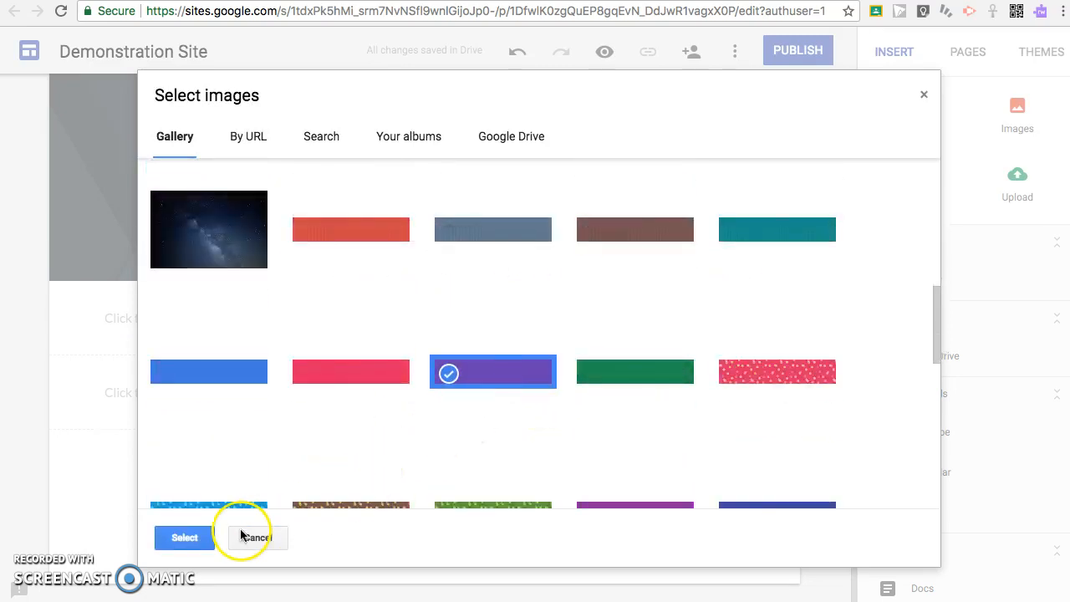
pyautogui.click(185, 539)
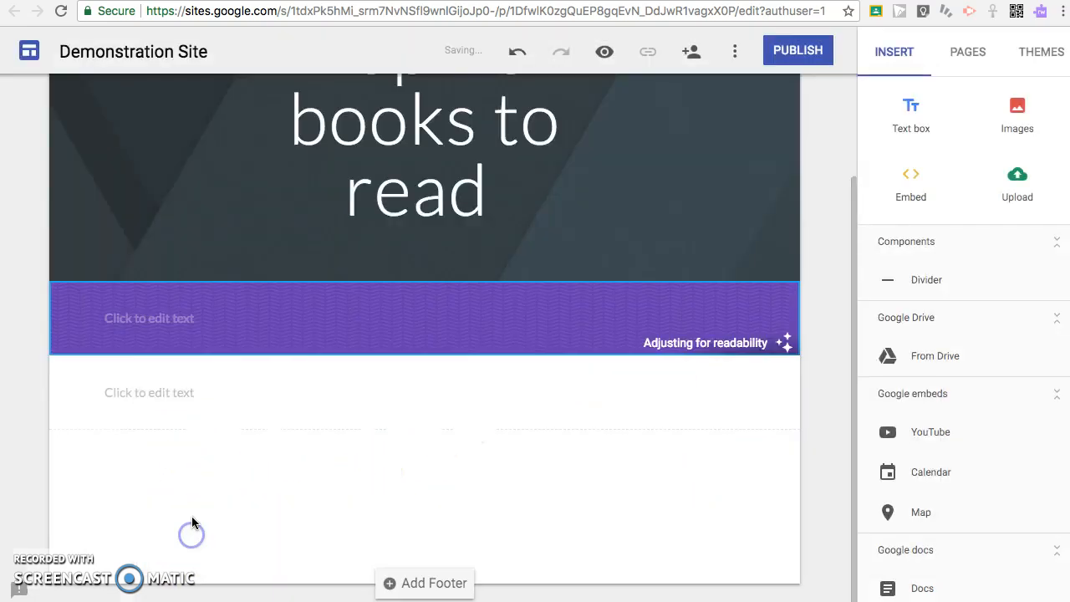
# - Replace the header image with the sticky-notes gallery photo
pyautogui.click(466, 193)
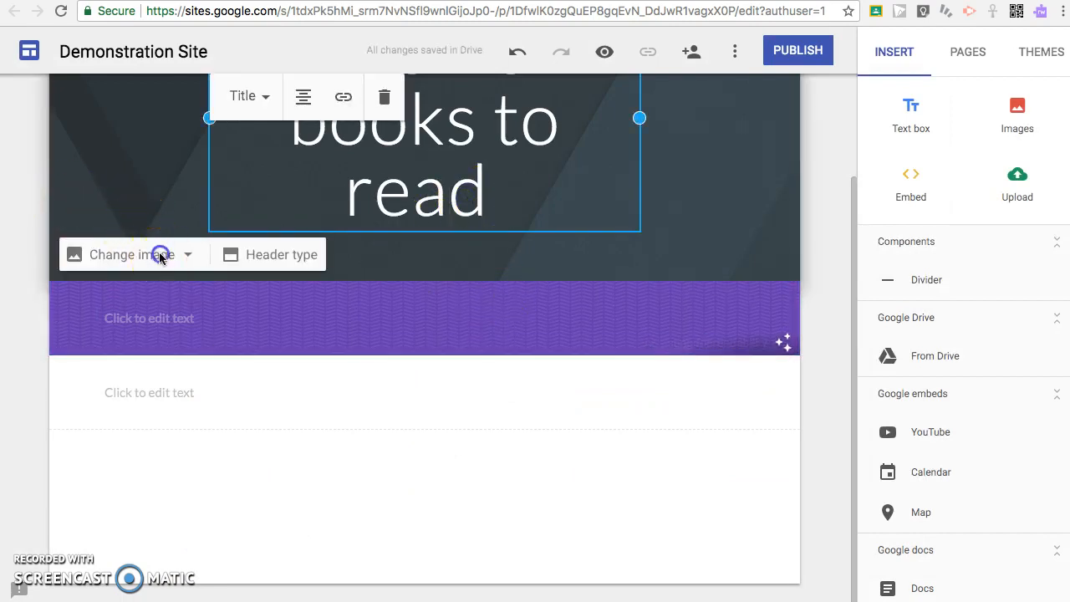
pyautogui.click(158, 254)
pyautogui.click(122, 333)
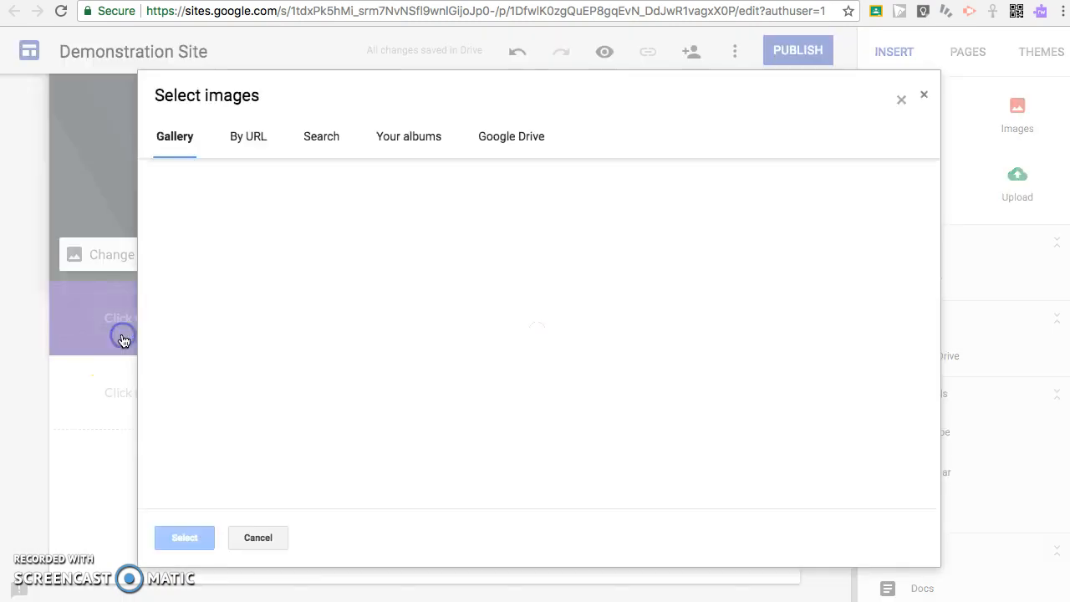
pyautogui.click(540, 266)
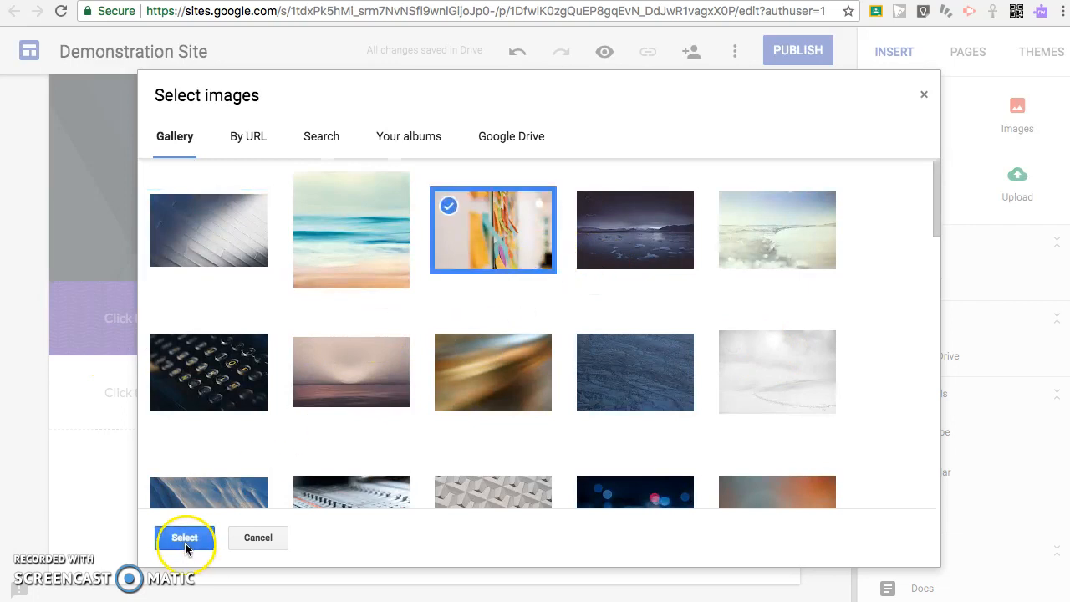
pyautogui.click(185, 538)
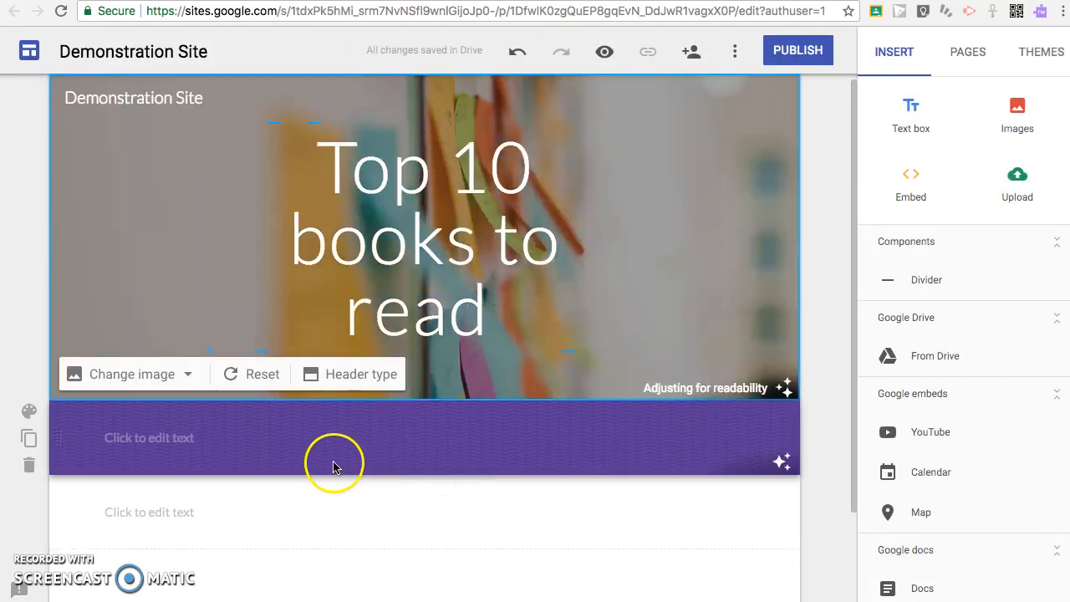
pyautogui.click(159, 426)
pyautogui.click(162, 422)
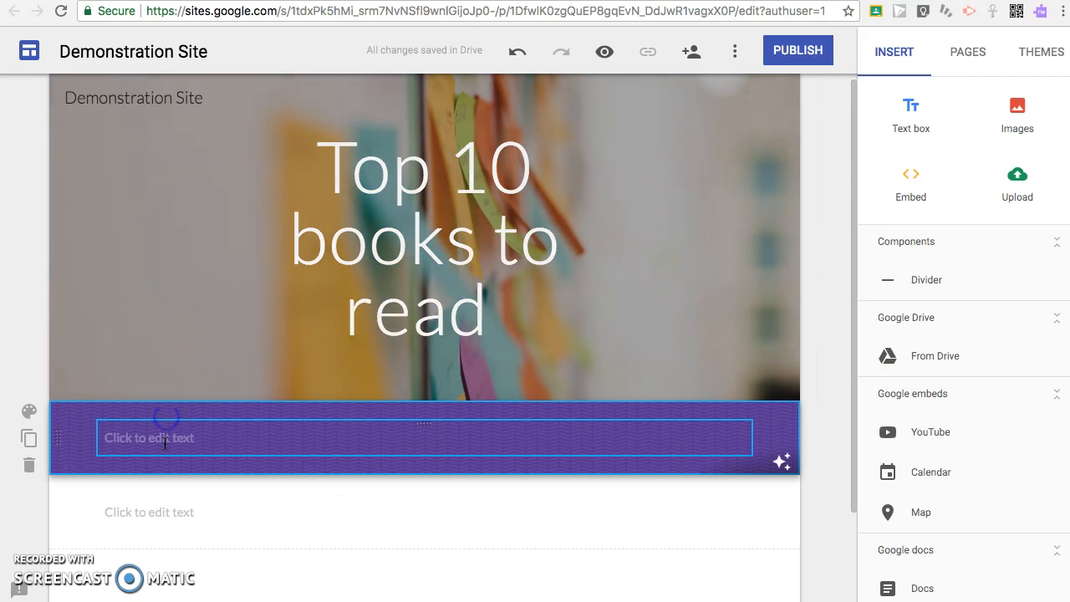
# - Title the purple section '1. Harry Potter Series' using the Title text style
pyautogui.write('Tje')
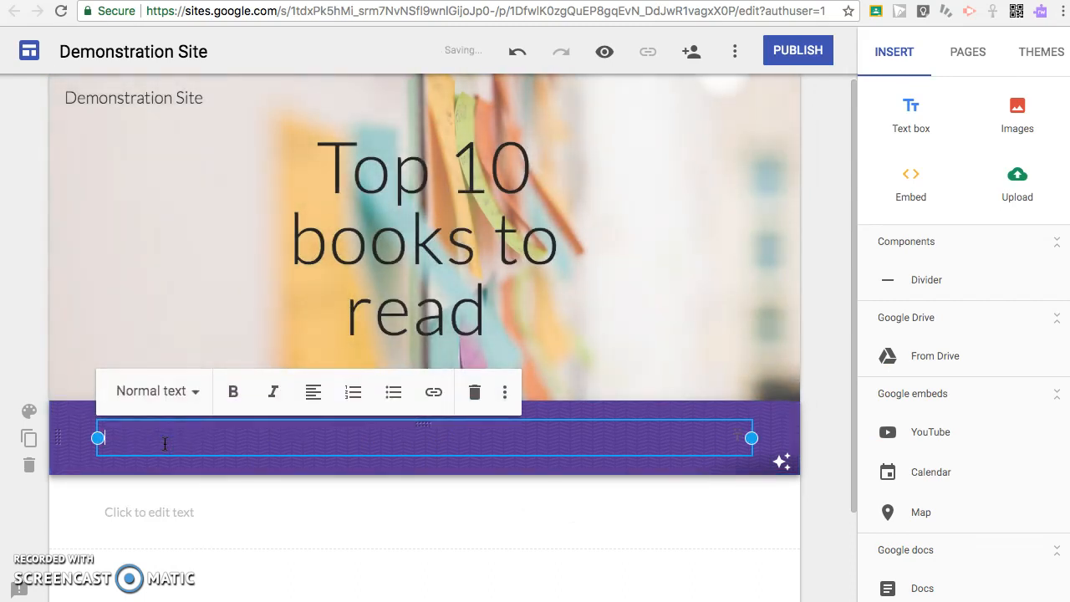
pyautogui.click(186, 391)
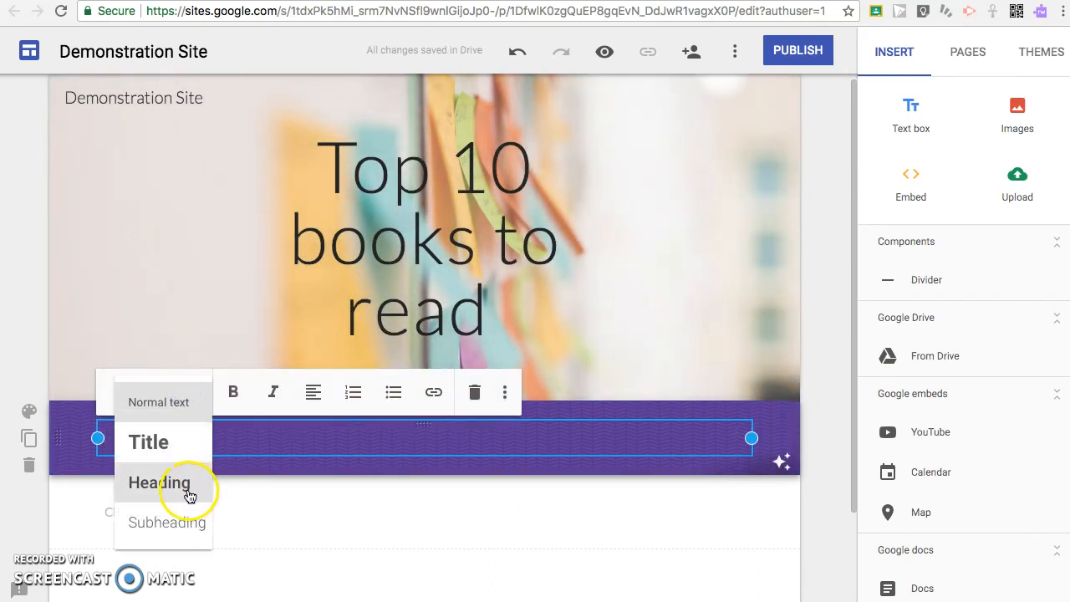
pyautogui.click(167, 523)
pyautogui.click(186, 391)
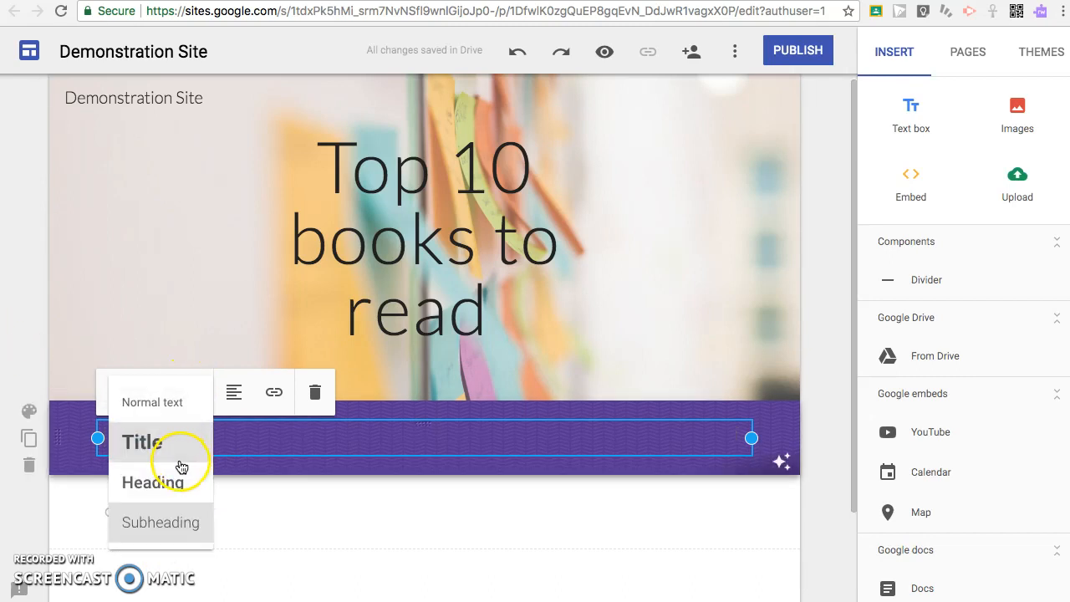
pyautogui.click(173, 477)
pyautogui.click(155, 391)
pyautogui.click(160, 445)
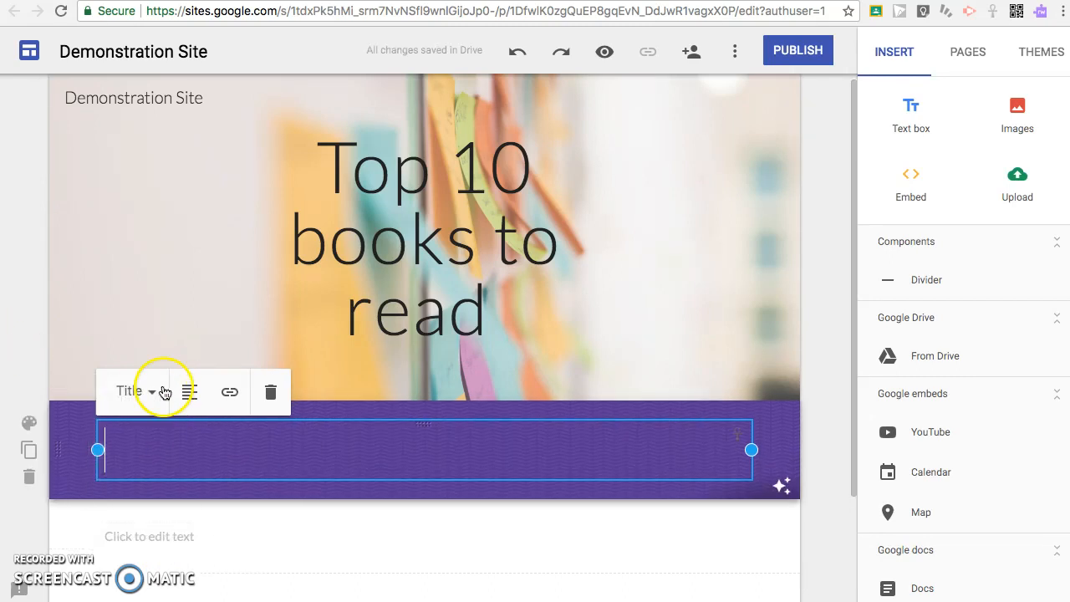
pyautogui.click(149, 399)
pyautogui.click(195, 455)
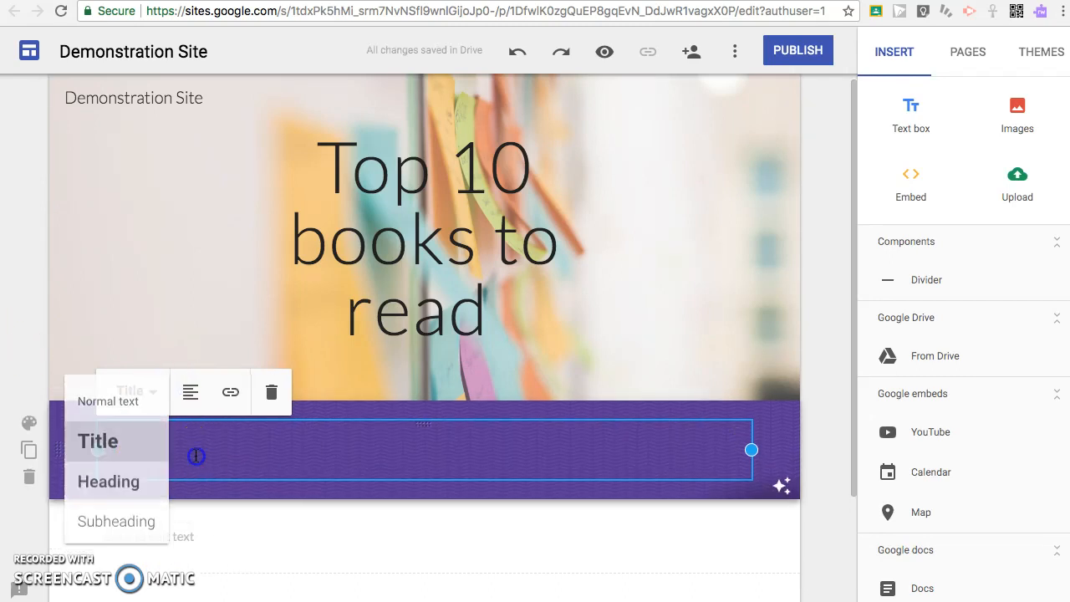
# - Add an empty line beneath the Harry Potter title for a description
pyautogui.click(177, 396)
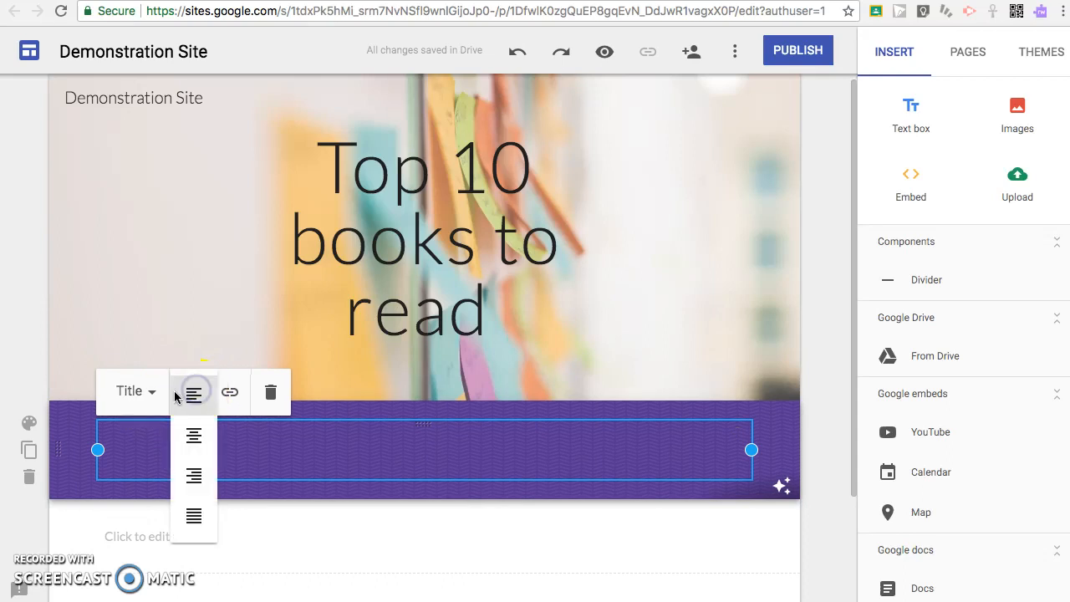
pyautogui.click(149, 458)
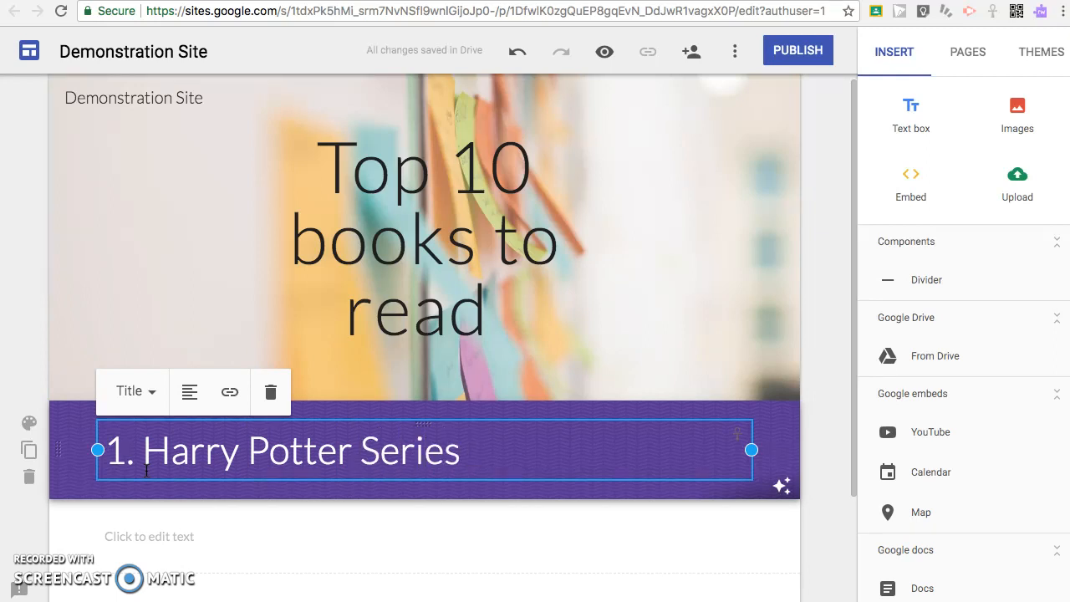
pyautogui.press('Return')
pyautogui.press('BackSpace')
pyautogui.press('Return')
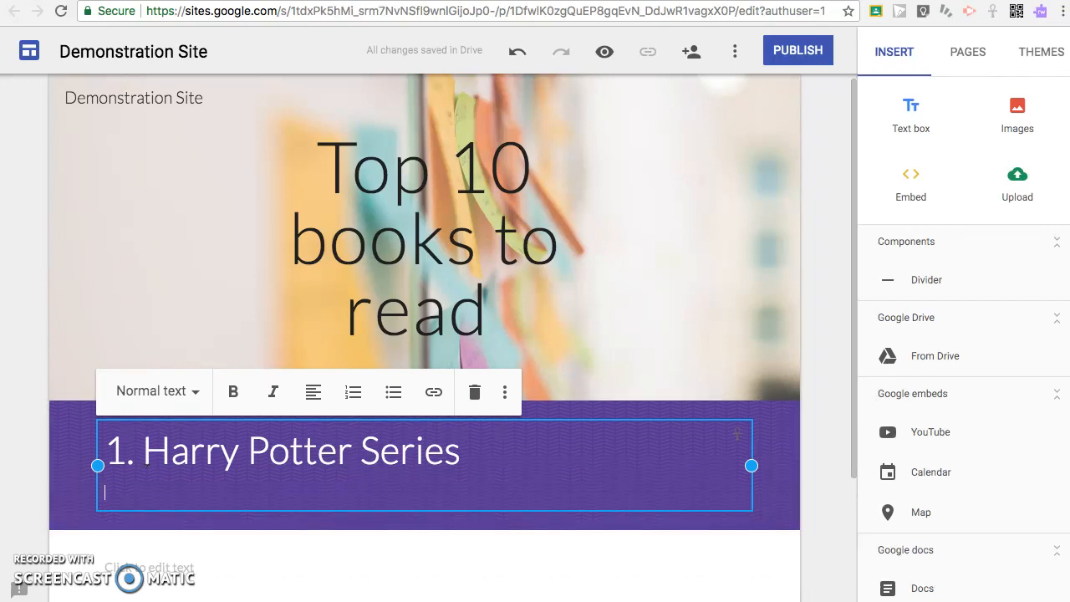
pyautogui.press('super+t')
# - Search Google for 'harry potter' and copy the series' one-sentence description
pyautogui.write('ha')
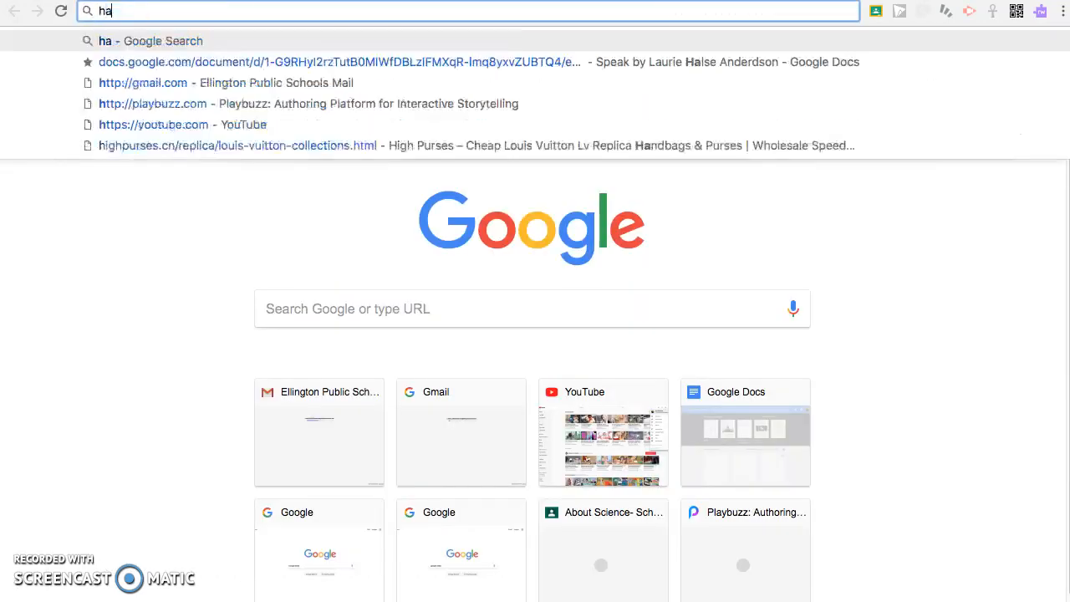
pyautogui.write('rry potter')
pyautogui.press('Return')
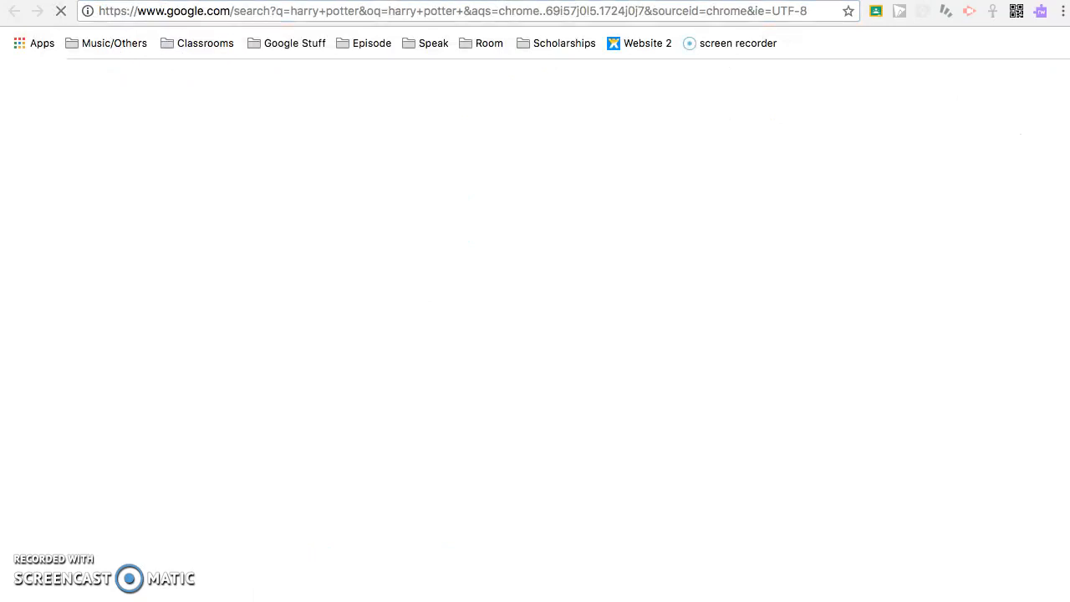
pyautogui.scroll(-5, 346, 418)
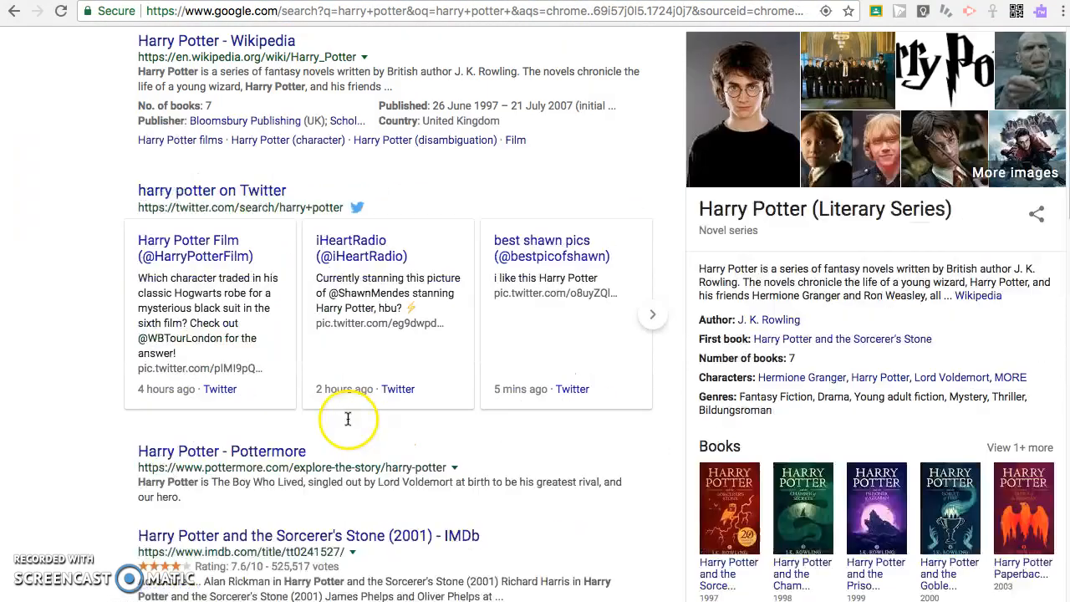
pyautogui.scroll(3, 332, 364)
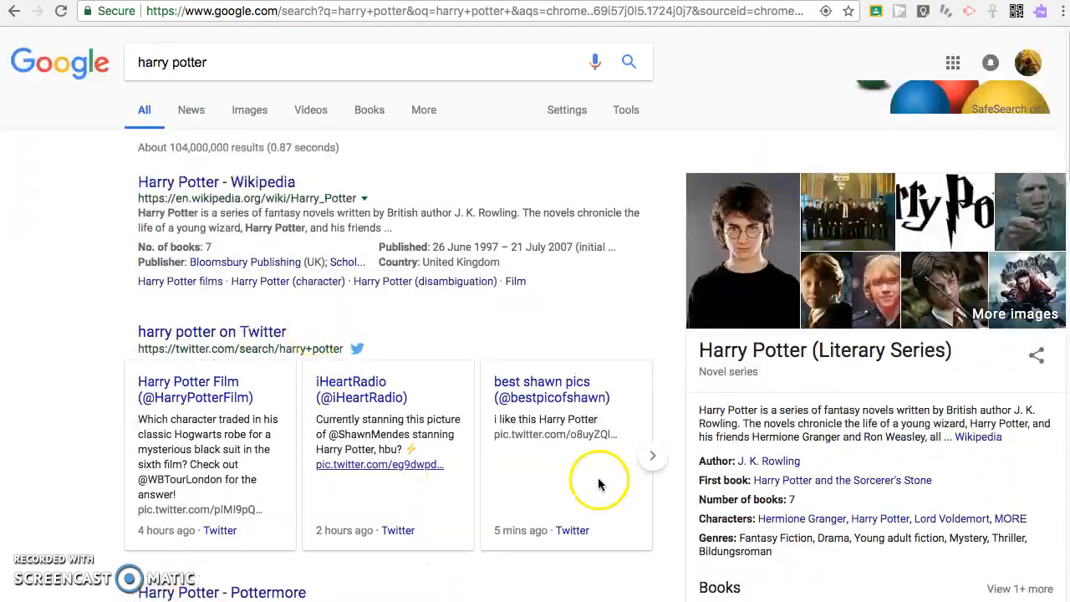
pyautogui.moveTo(730, 416); pyautogui.dragTo(1038, 410)
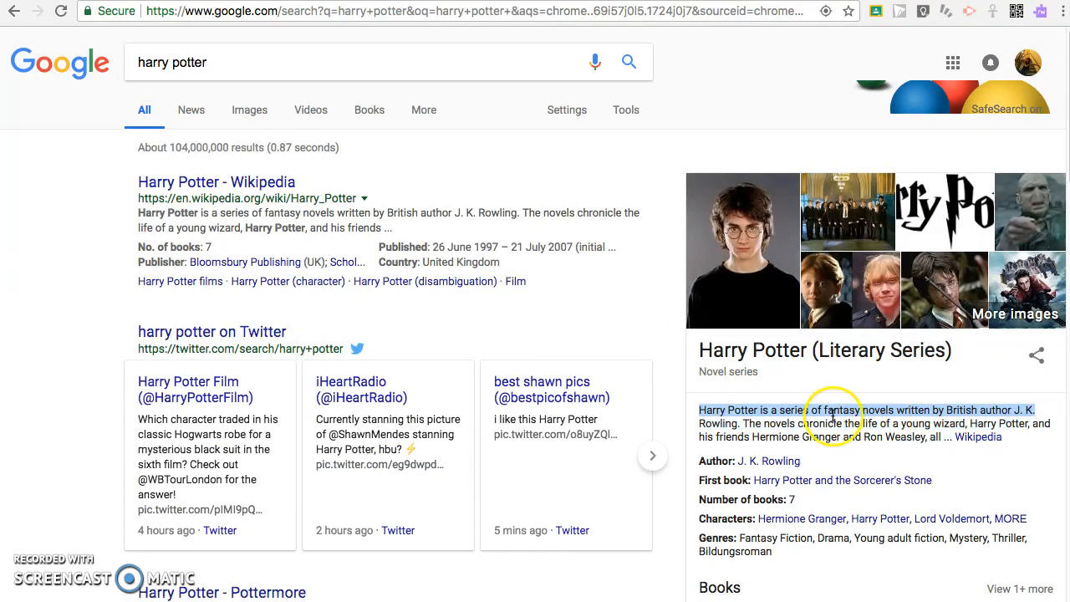
pyautogui.click(746, 423)
pyautogui.moveTo(731, 422); pyautogui.dragTo(699, 412)
pyautogui.press('super+c')
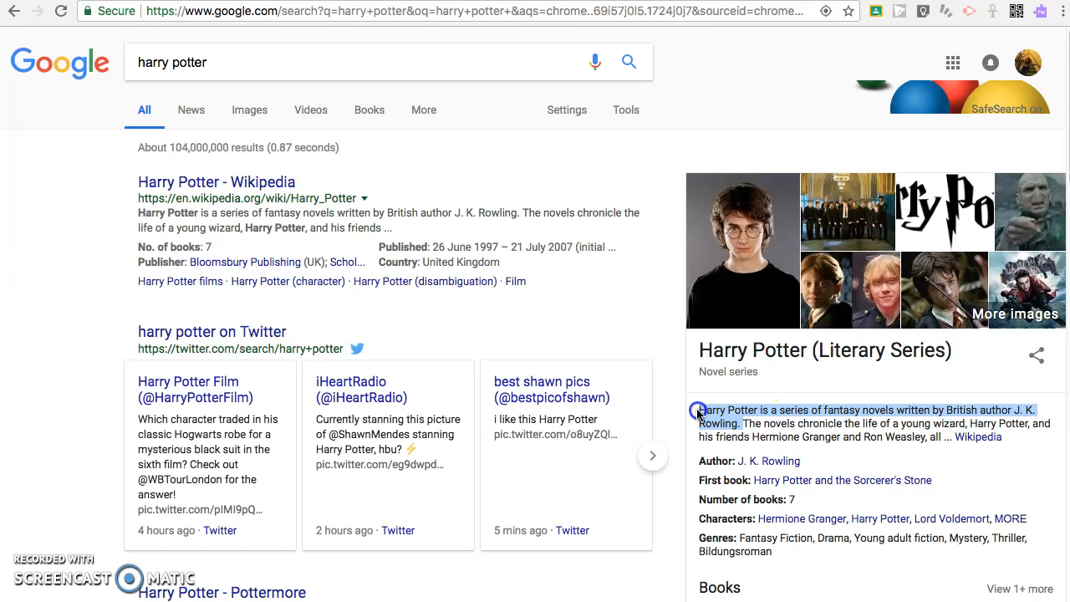
pyautogui.click(456, 1)
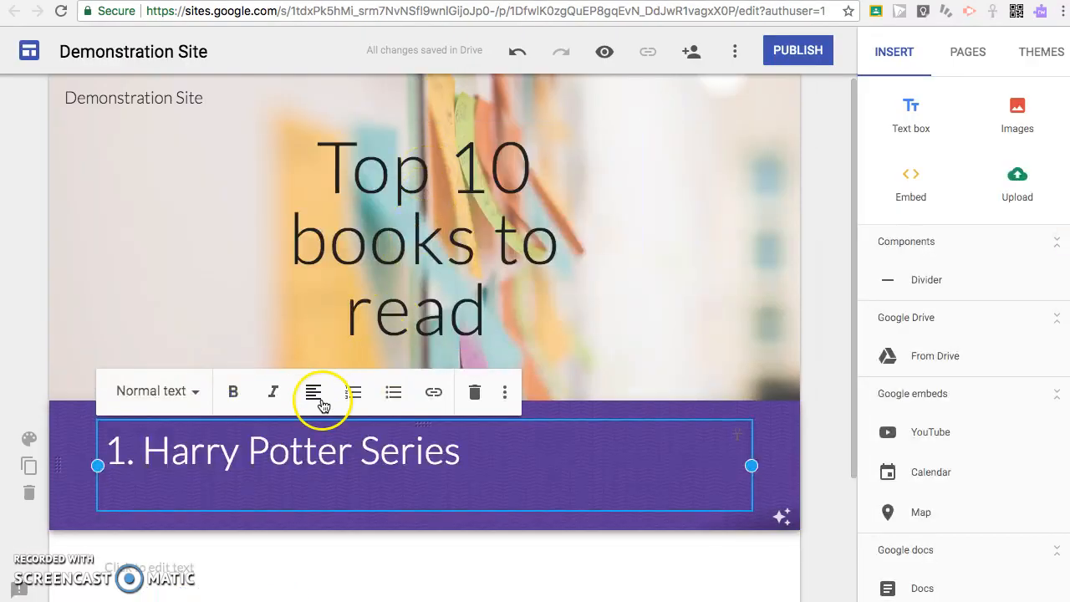
# - Paste the Harry Potter description under the heading and style it as Subheading
pyautogui.press('super+v')
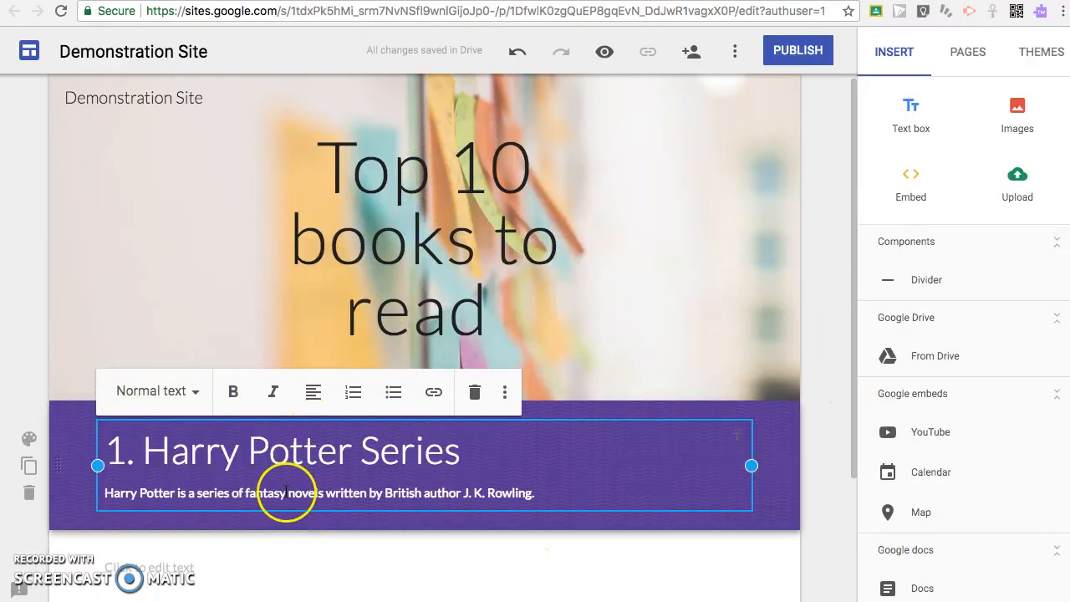
pyautogui.click(172, 393)
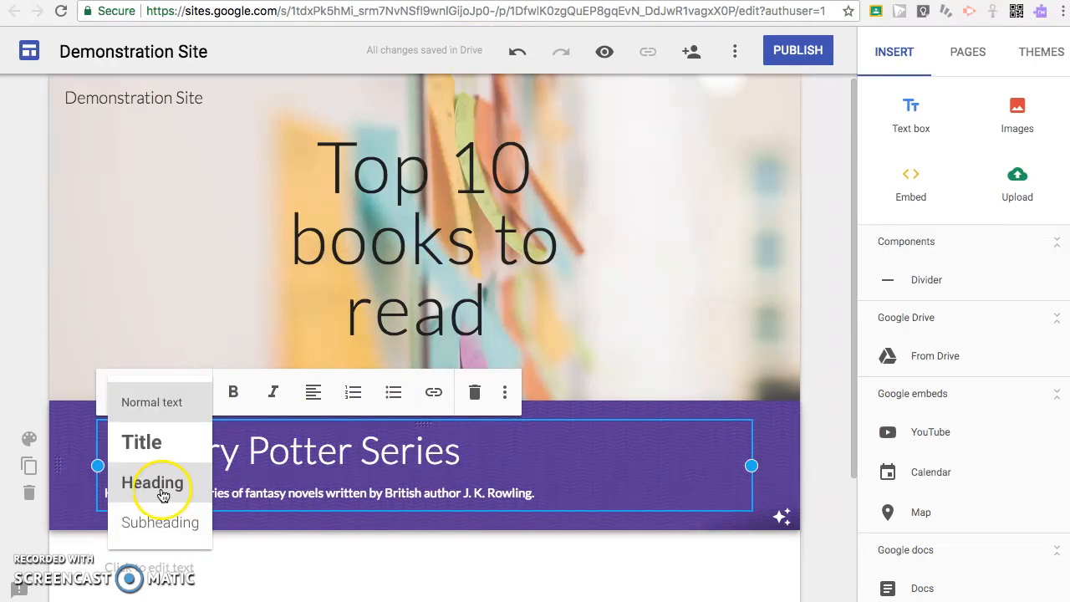
pyautogui.click(159, 520)
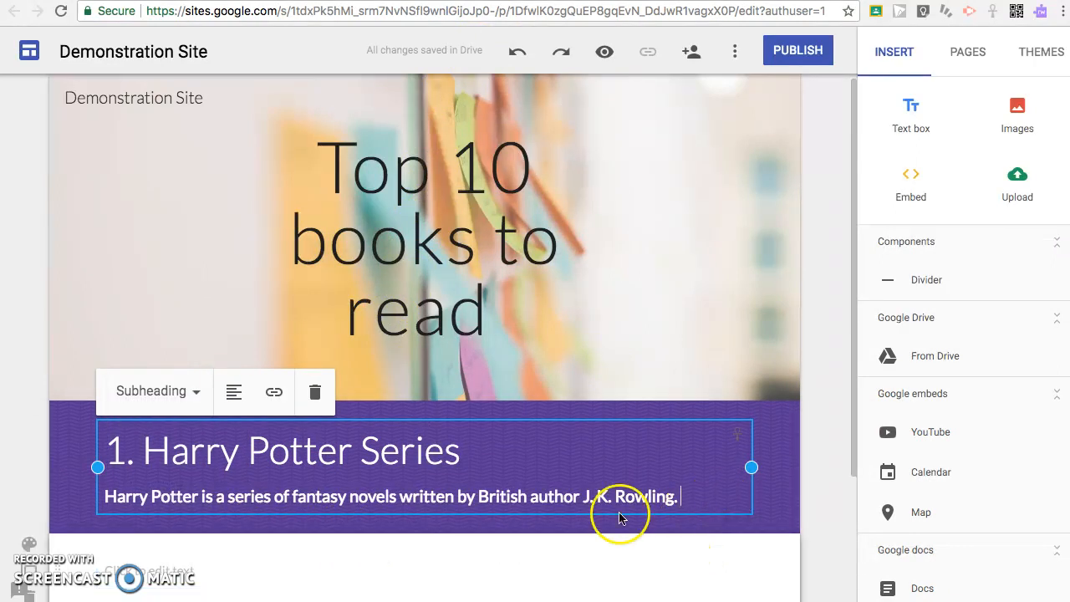
pyautogui.scroll(-3, 442, 479)
pyautogui.click(202, 431)
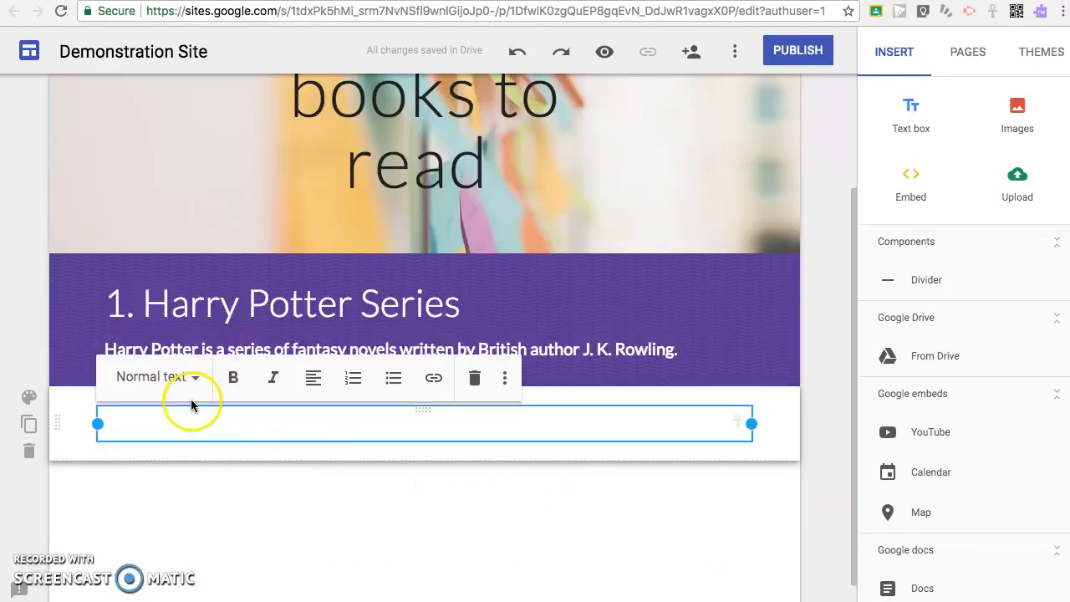
# - Give the second section the pink banner image as its background
pyautogui.click(180, 380)
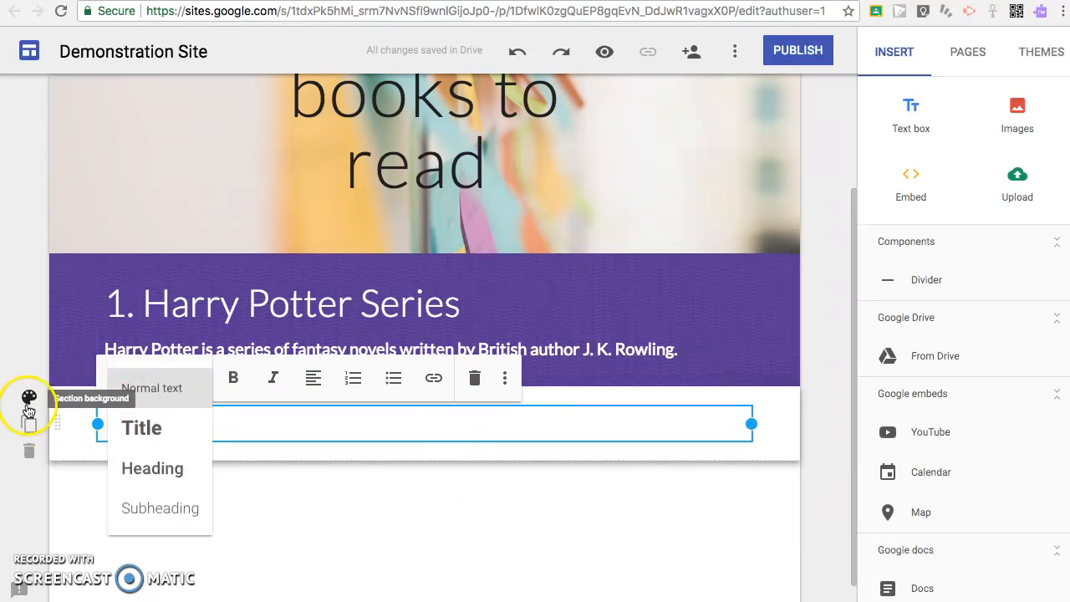
pyautogui.click(29, 403)
pyautogui.moveTo(189, 497)
pyautogui.click(243, 548)
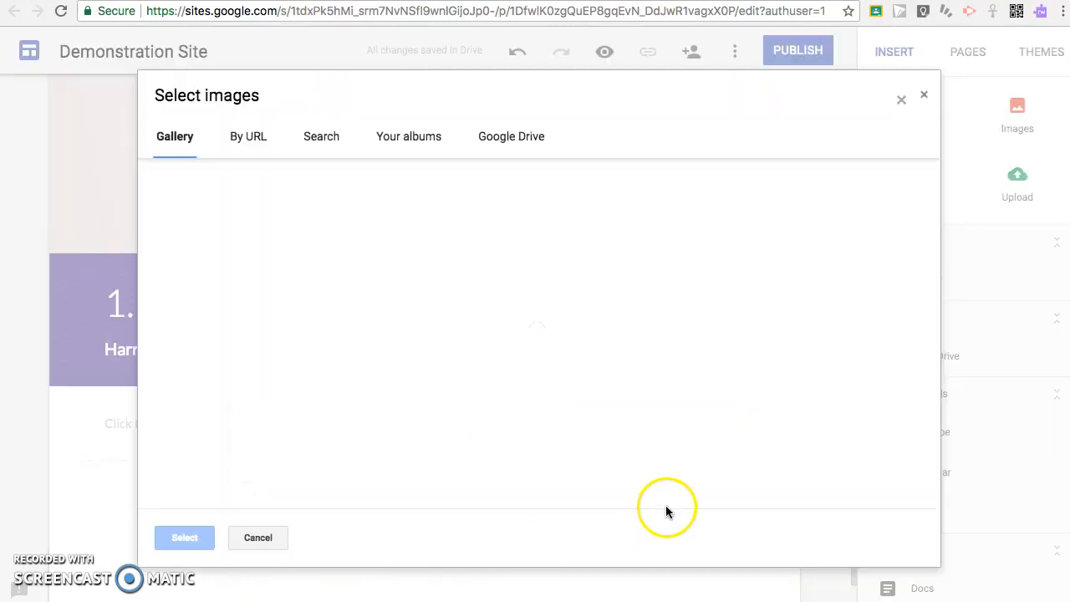
pyautogui.scroll(-10, 647, 368)
pyautogui.scroll(4, 648, 368)
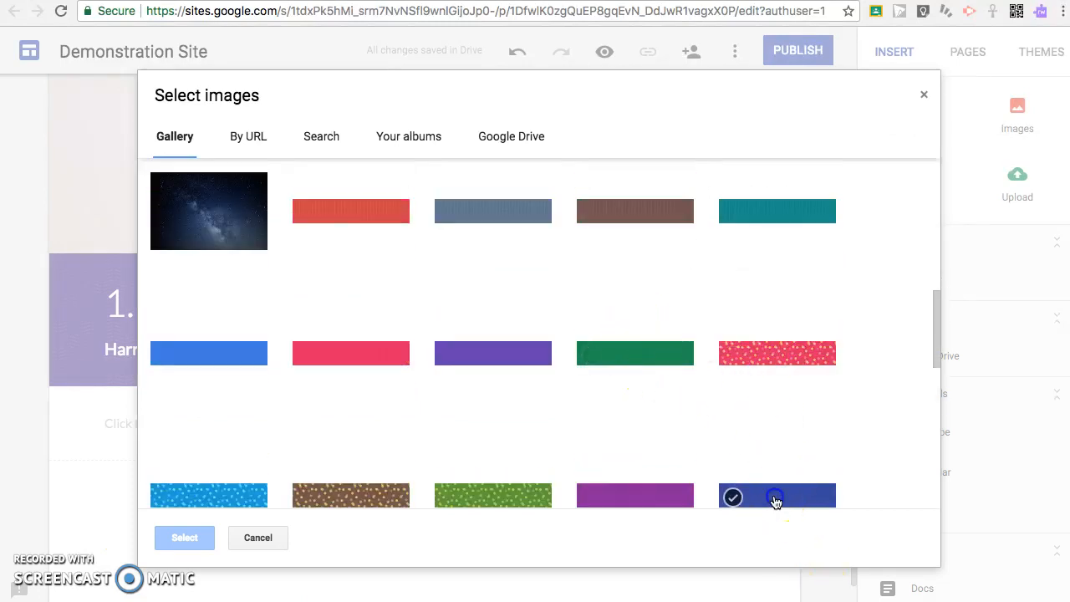
pyautogui.click(776, 501)
pyautogui.click(312, 305)
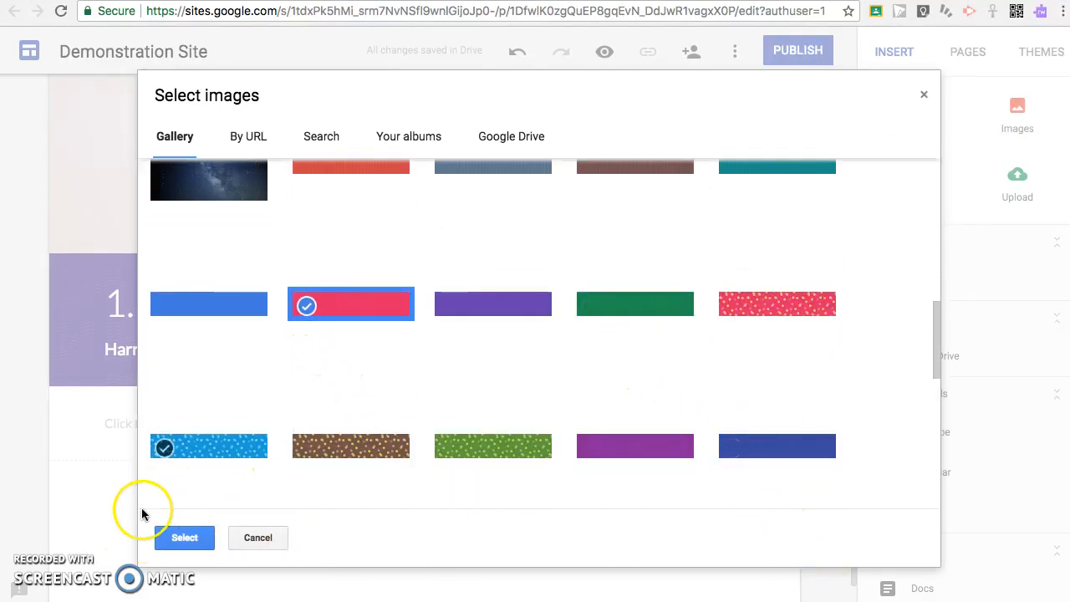
pyautogui.click(185, 537)
# - Title the section '2. Twilight Series' in Title style with a new line below
pyautogui.click(162, 423)
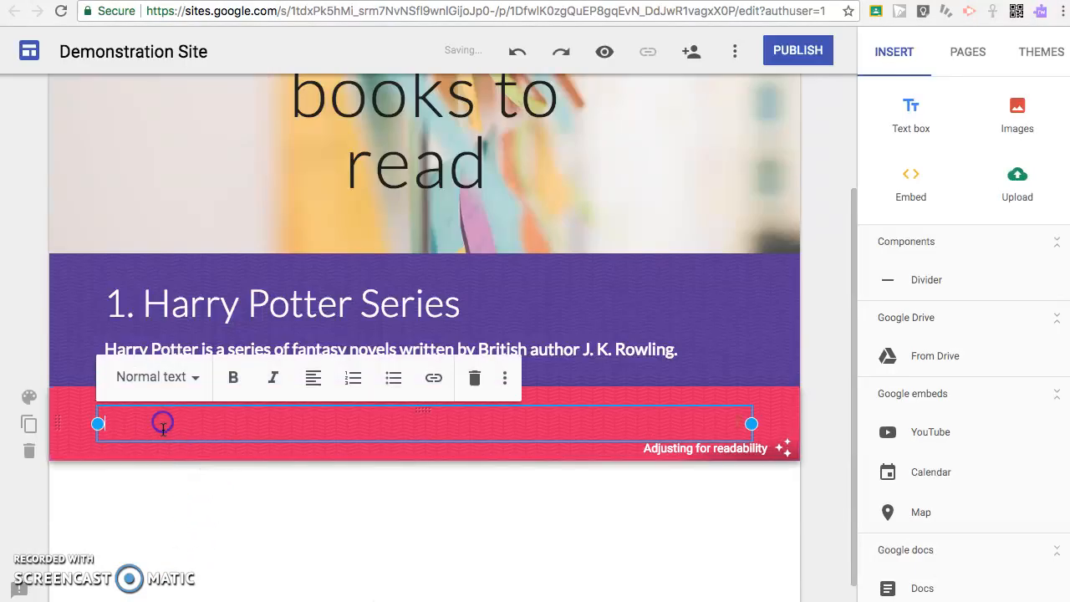
pyautogui.click(163, 381)
pyautogui.click(137, 435)
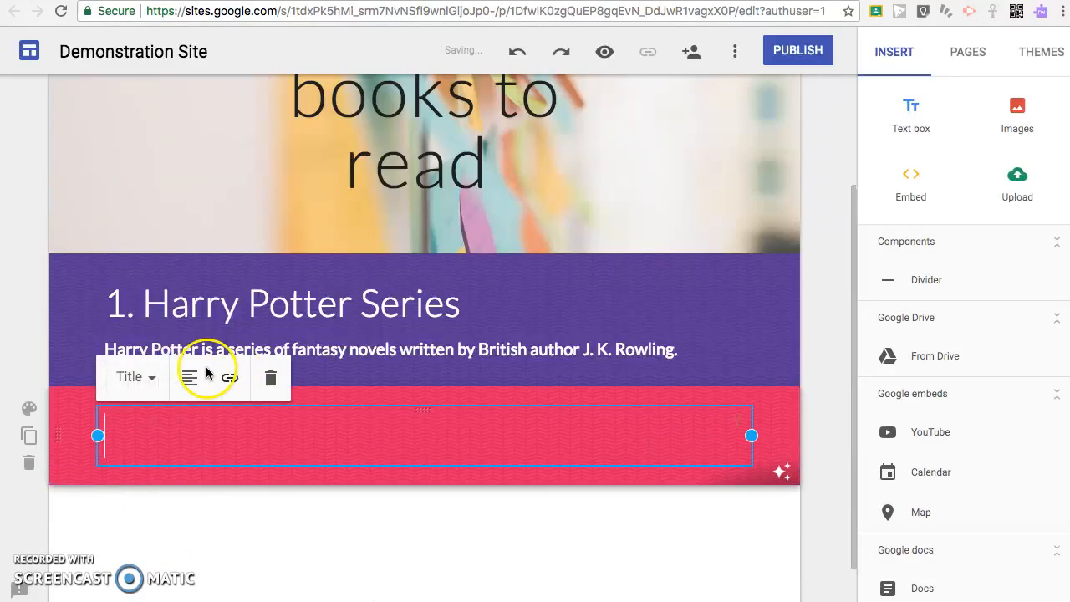
pyautogui.write('2. Twilight Series')
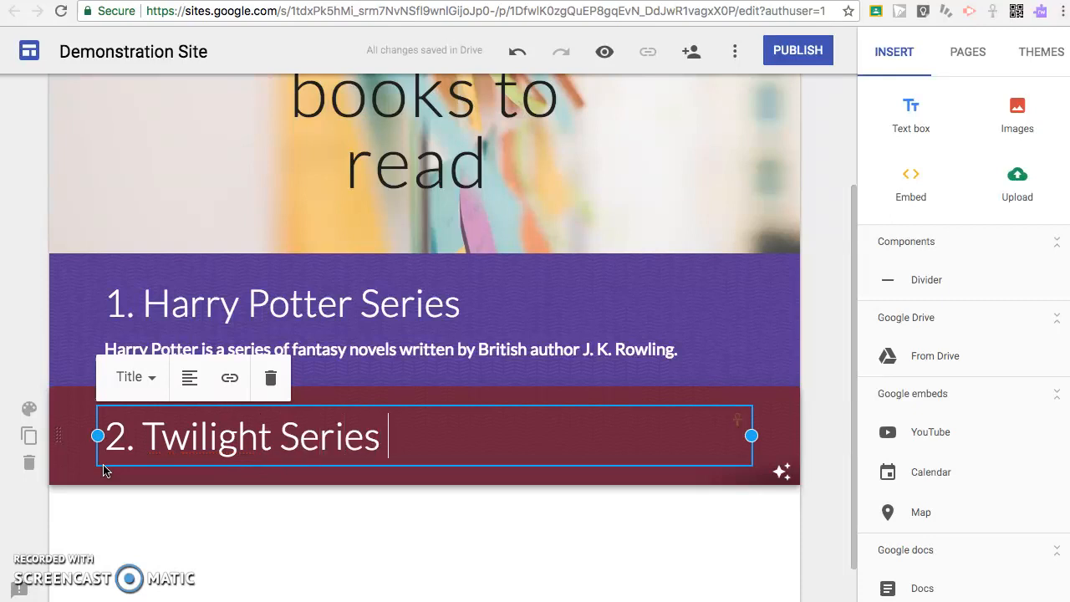
pyautogui.press('Return')
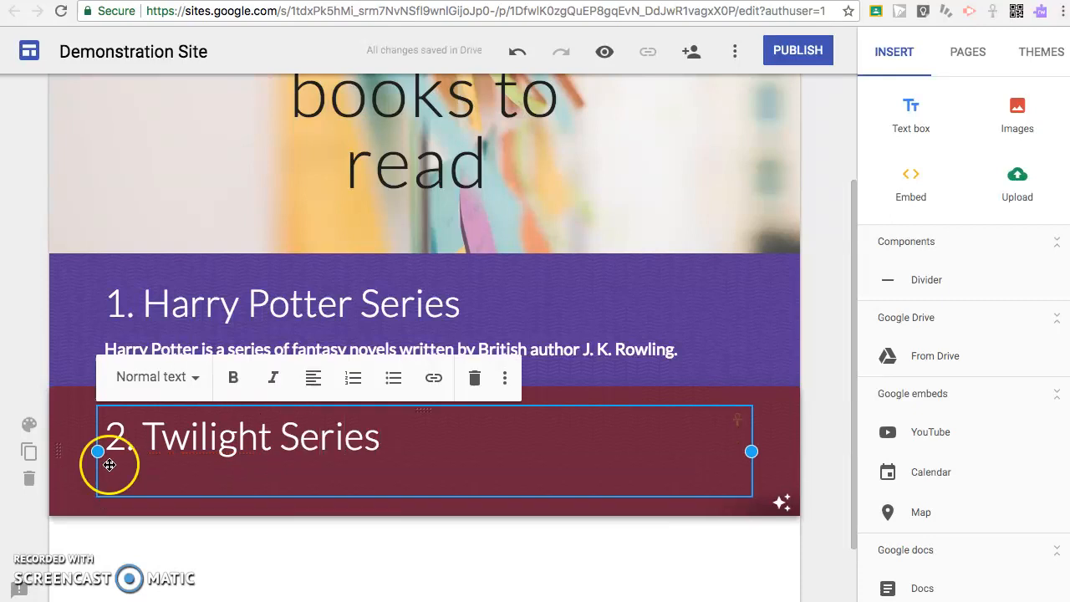
pyautogui.click(585, 1)
# - Search Google for 'twilight' and copy the film's plot summary from the knowledge panel
pyautogui.click(583, 15)
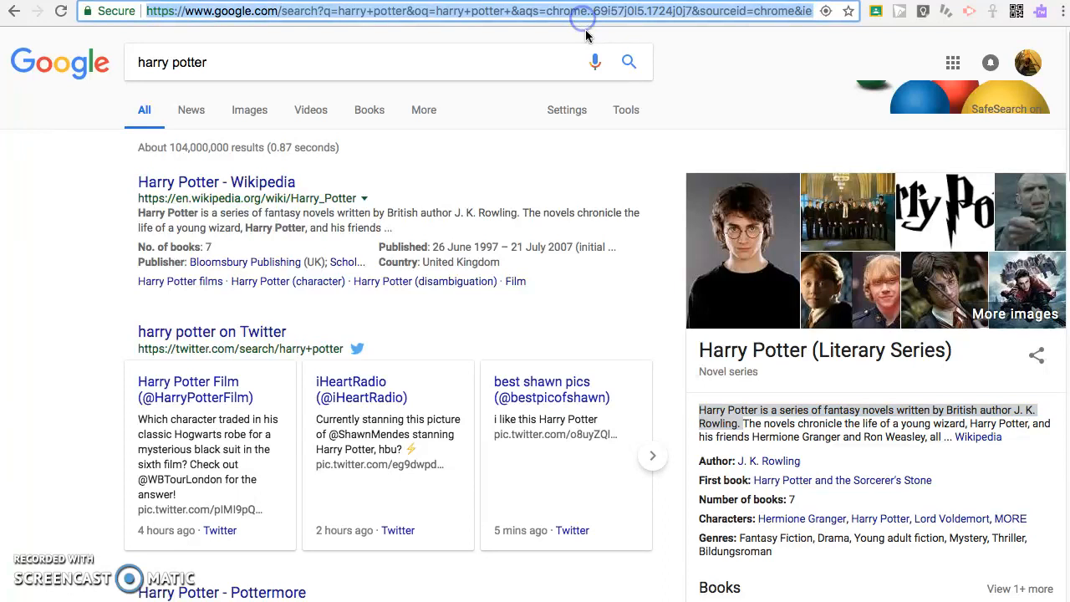
pyautogui.write('twig')
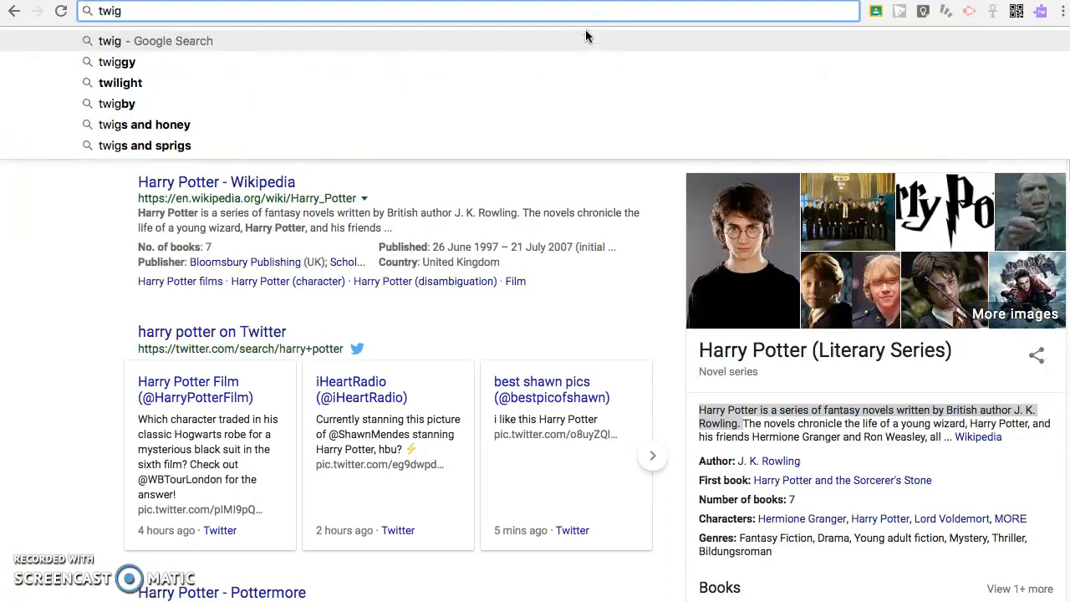
pyautogui.click(112, 85)
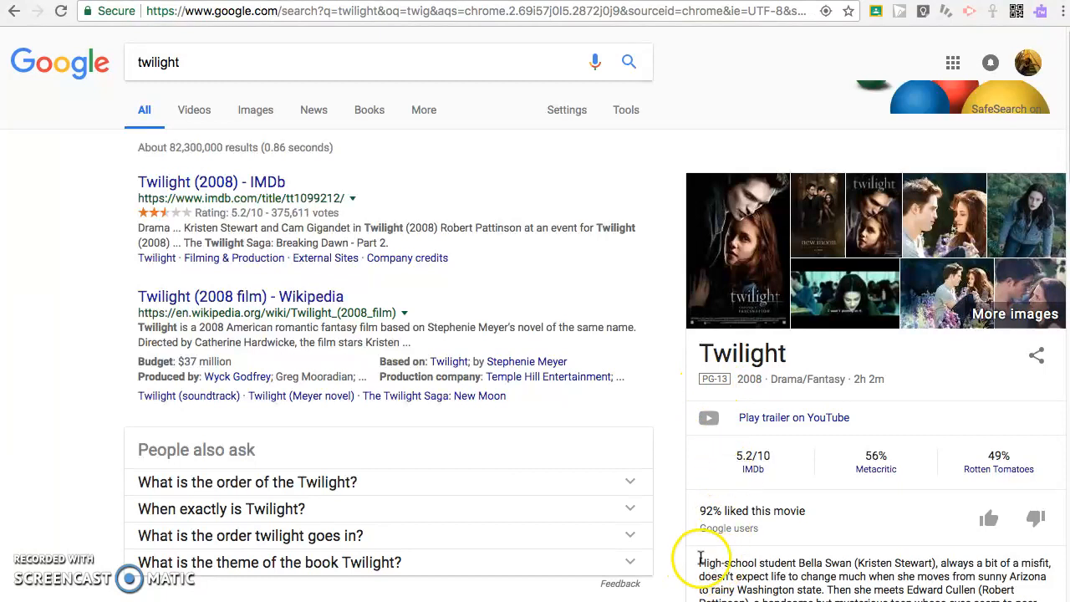
pyautogui.scroll(-2, 701, 558)
pyautogui.moveTo(699, 399); pyautogui.dragTo(891, 464)
pyautogui.press('super+c')
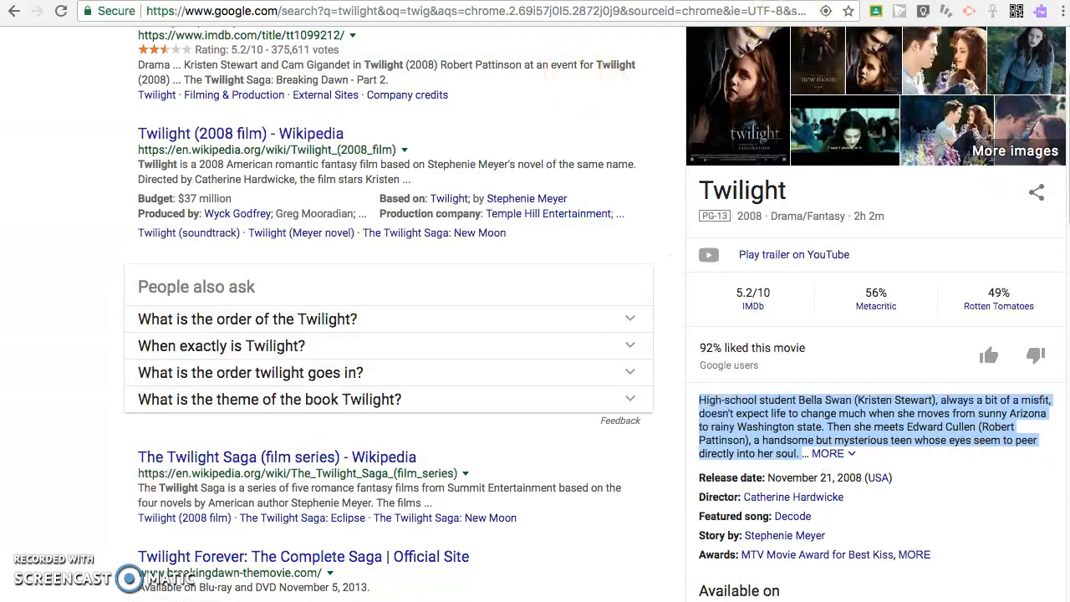
pyautogui.click(586, 1)
# - Paste the Twilight plot summary under '2. Twilight Series' as subheading text
pyautogui.press('super+v')
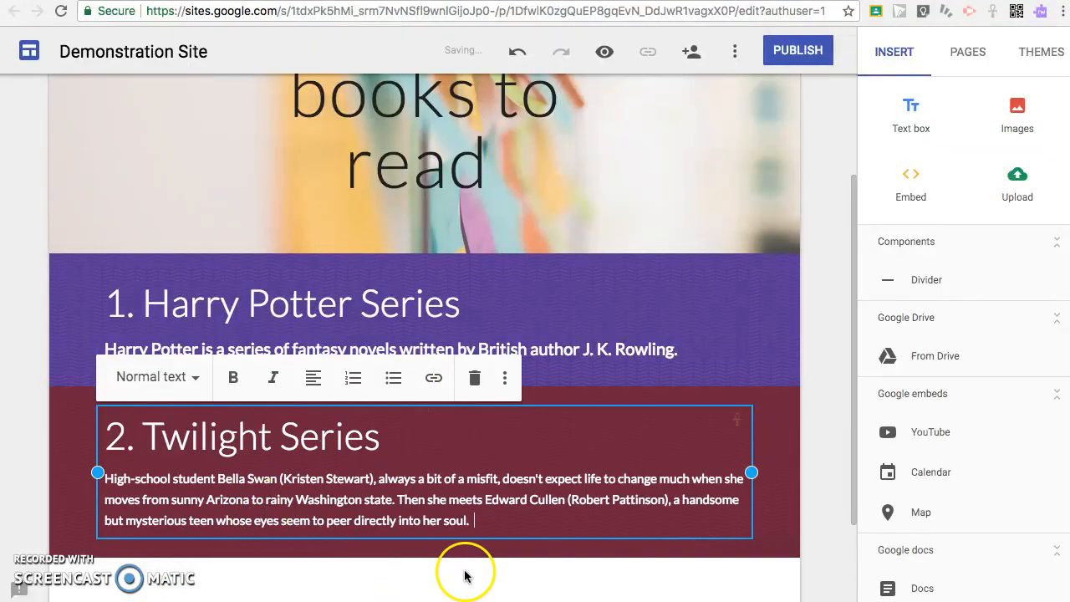
pyautogui.click(166, 378)
pyautogui.click(142, 509)
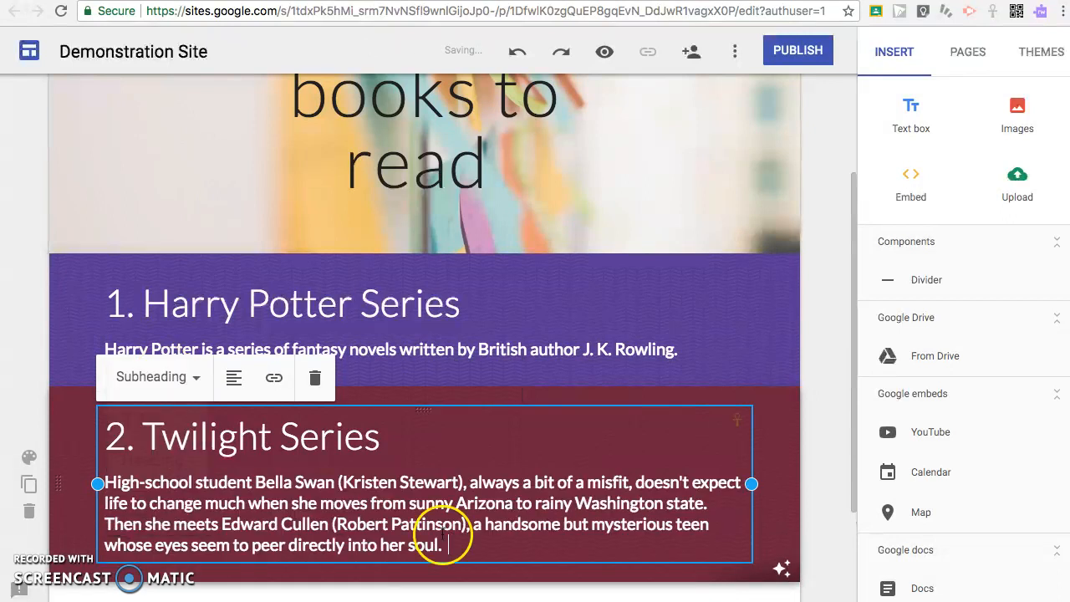
pyautogui.hotkey('ctrl', 'z')
# - Add a new empty text section below the Twilight section
pyautogui.scroll(-3, 521, 562)
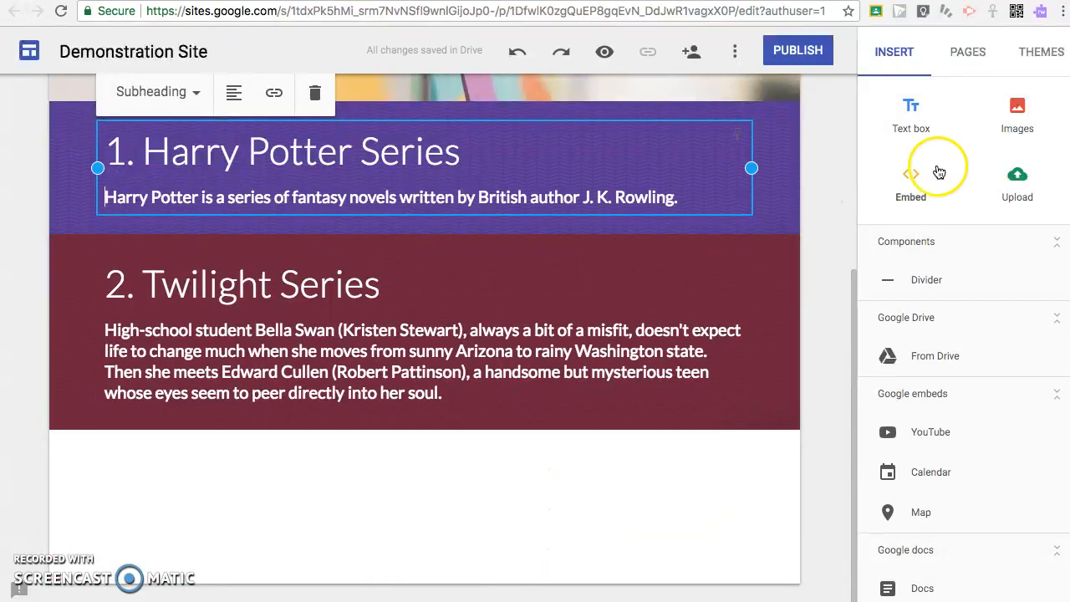
pyautogui.click(923, 125)
pyautogui.click(265, 365)
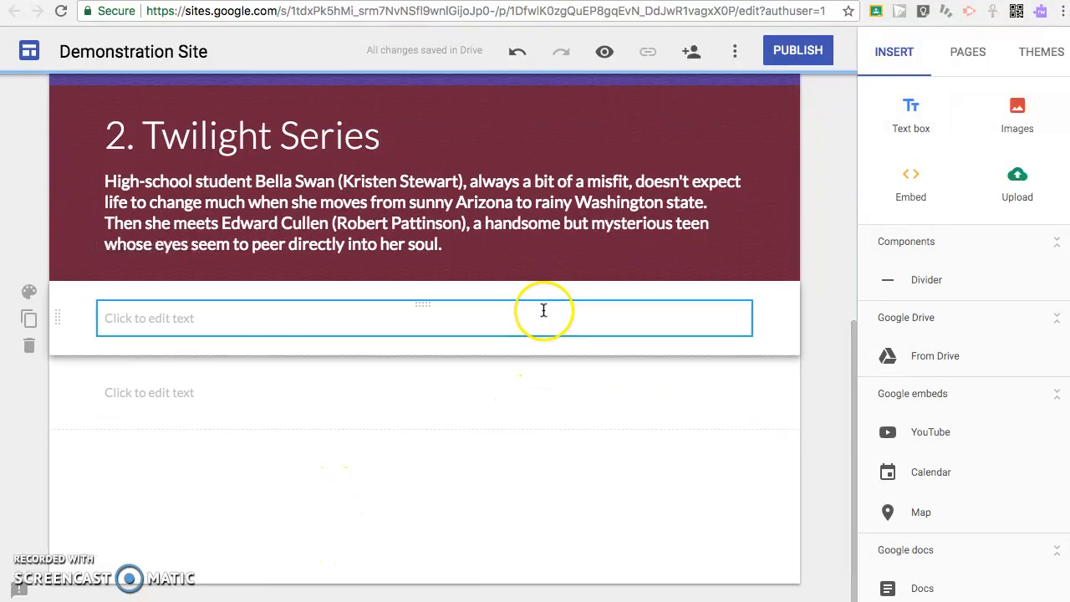
pyautogui.scroll(5, 545, 307)
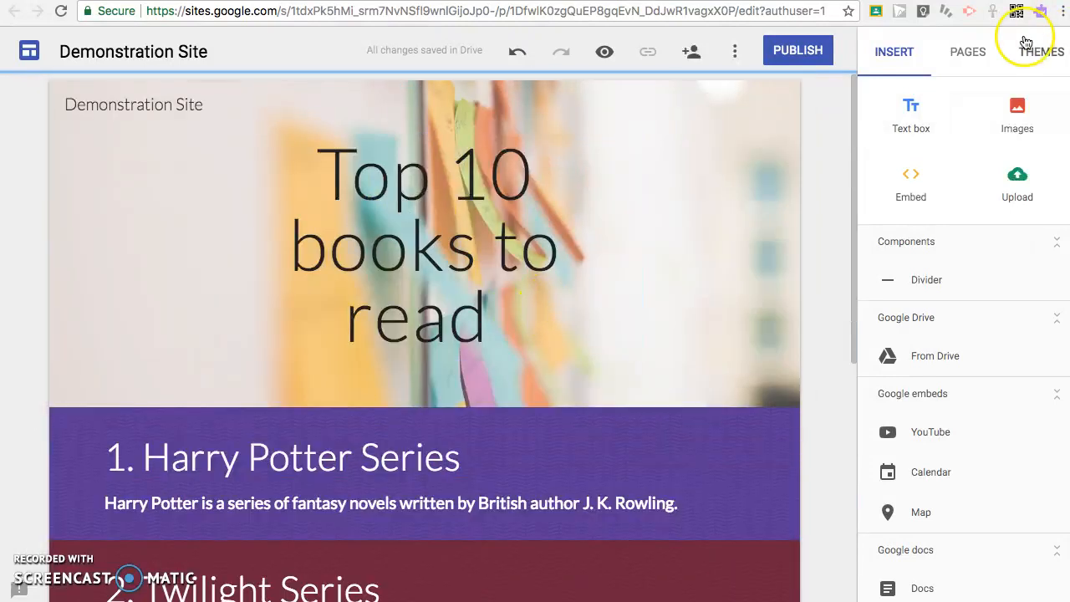
# - Create a new page named About beside Home and open it for editing
pyautogui.click(967, 52)
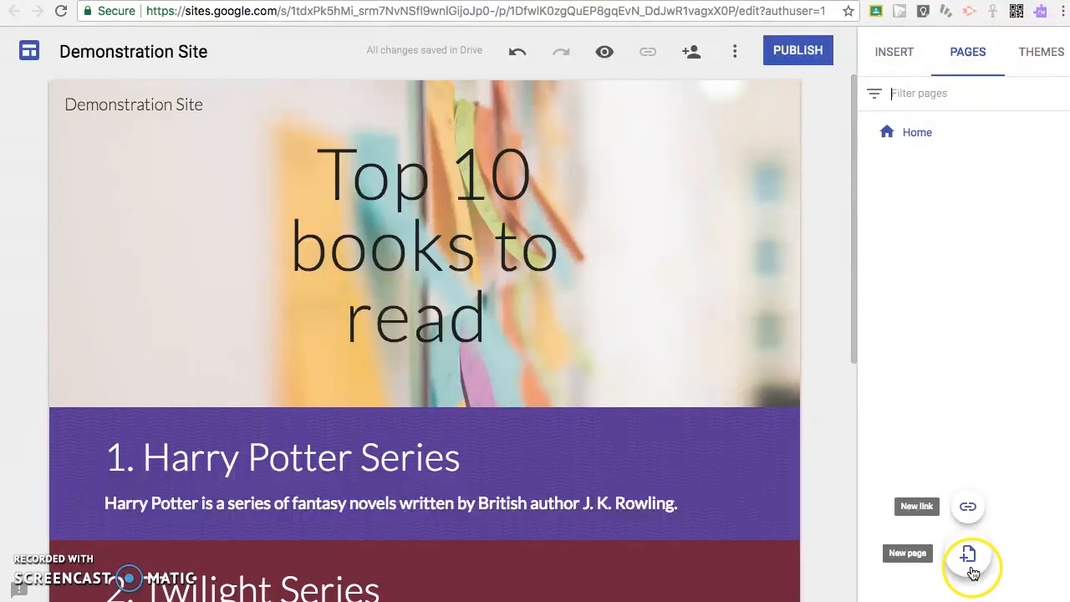
pyautogui.click(970, 565)
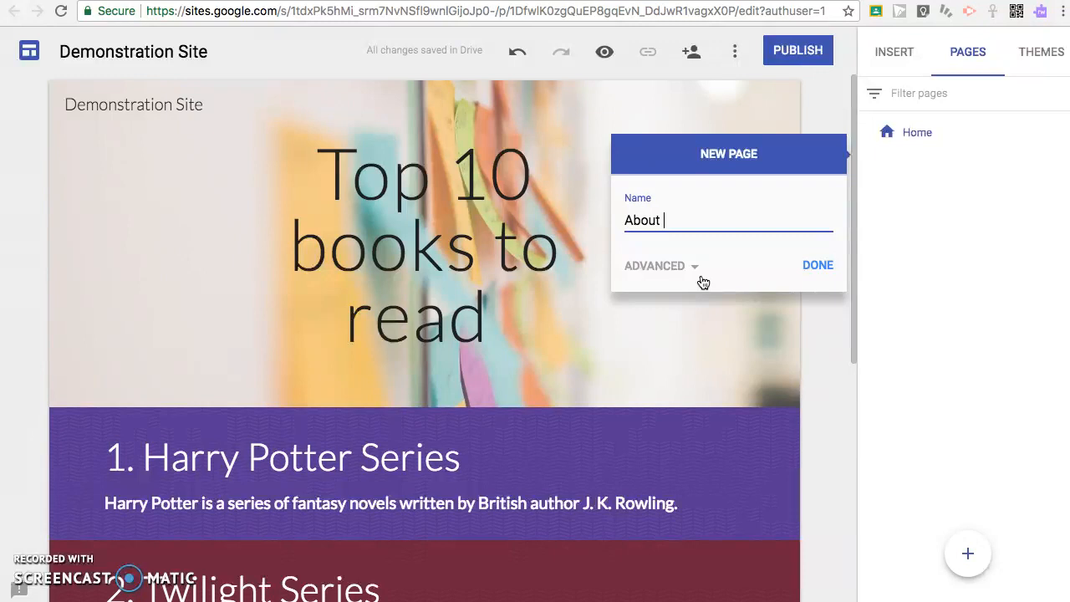
pyautogui.click(679, 266)
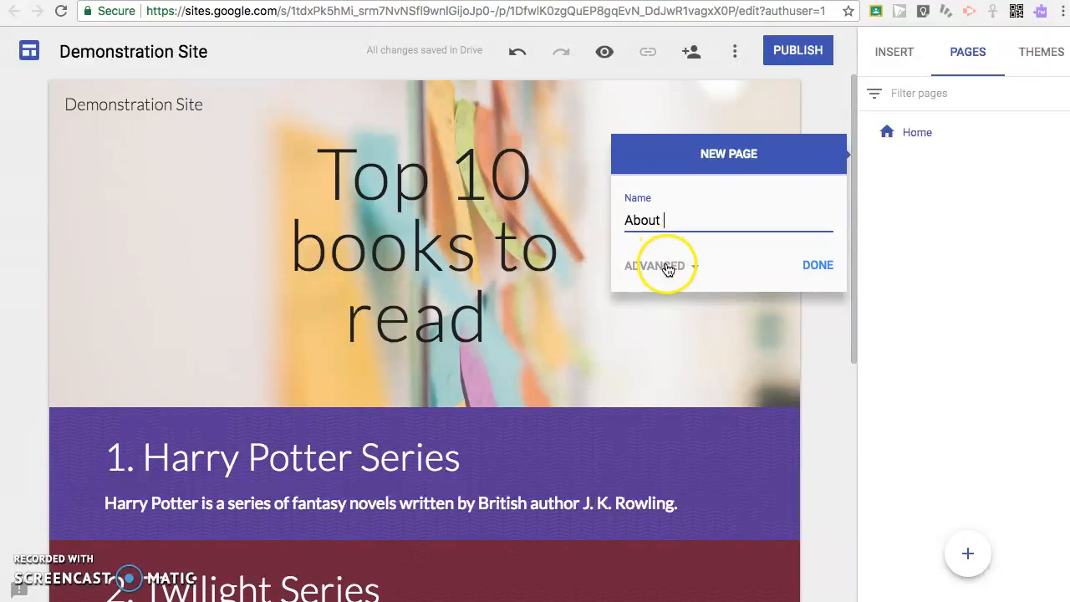
pyautogui.click(668, 326)
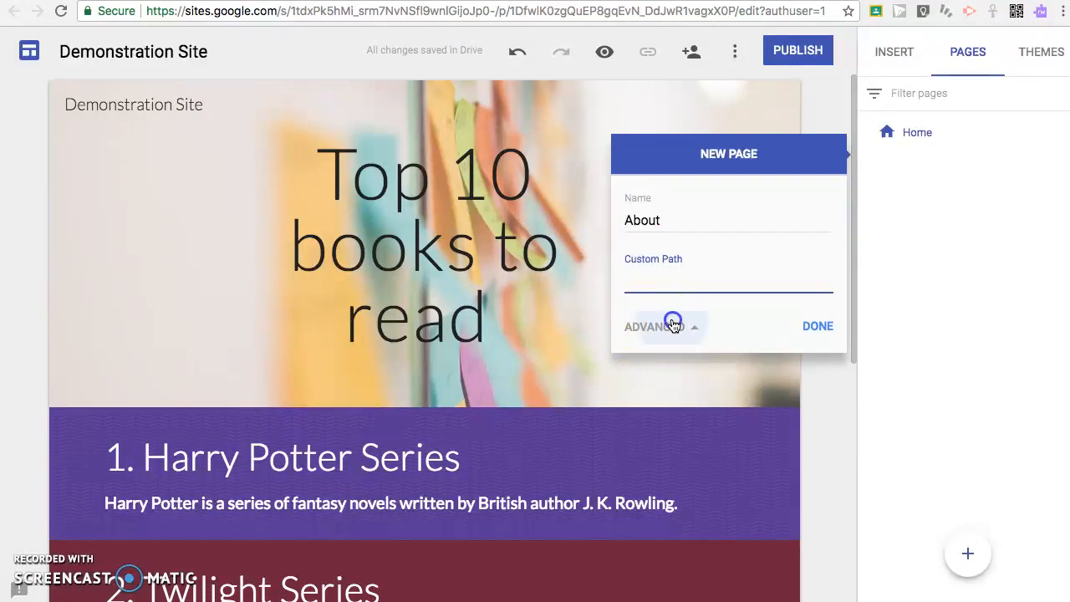
pyautogui.click(818, 265)
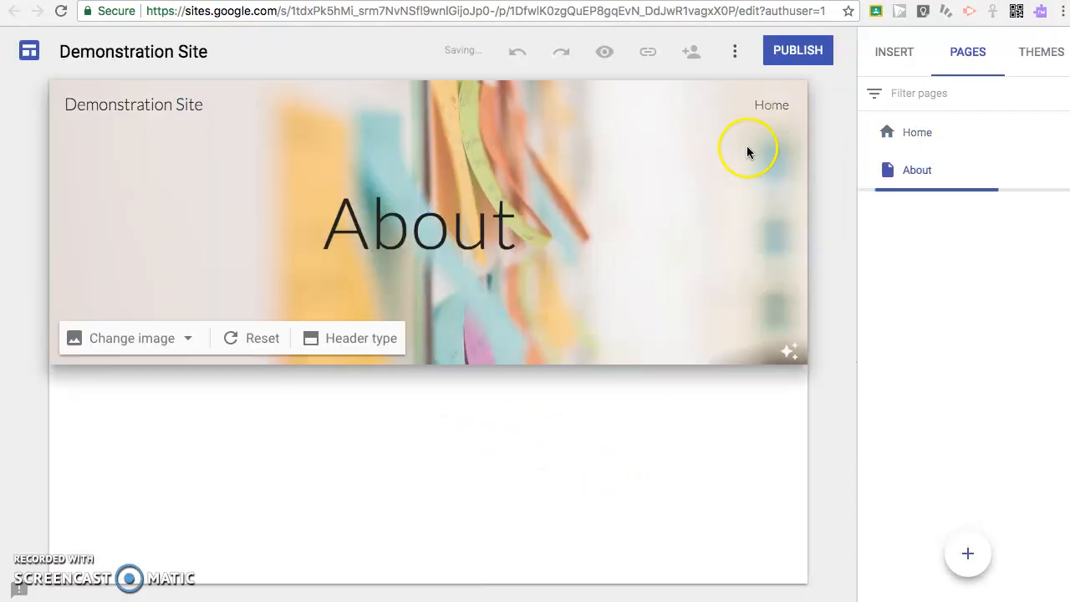
pyautogui.click(901, 57)
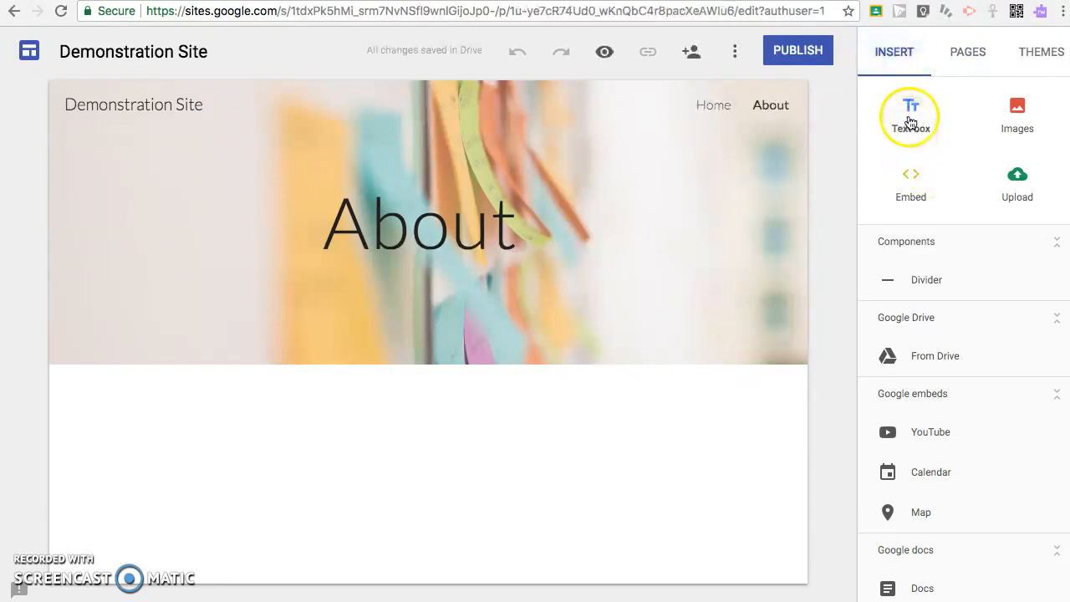
# - Search images for 'Books' and insert the stacked old books photo on the About page
pyautogui.click(1017, 113)
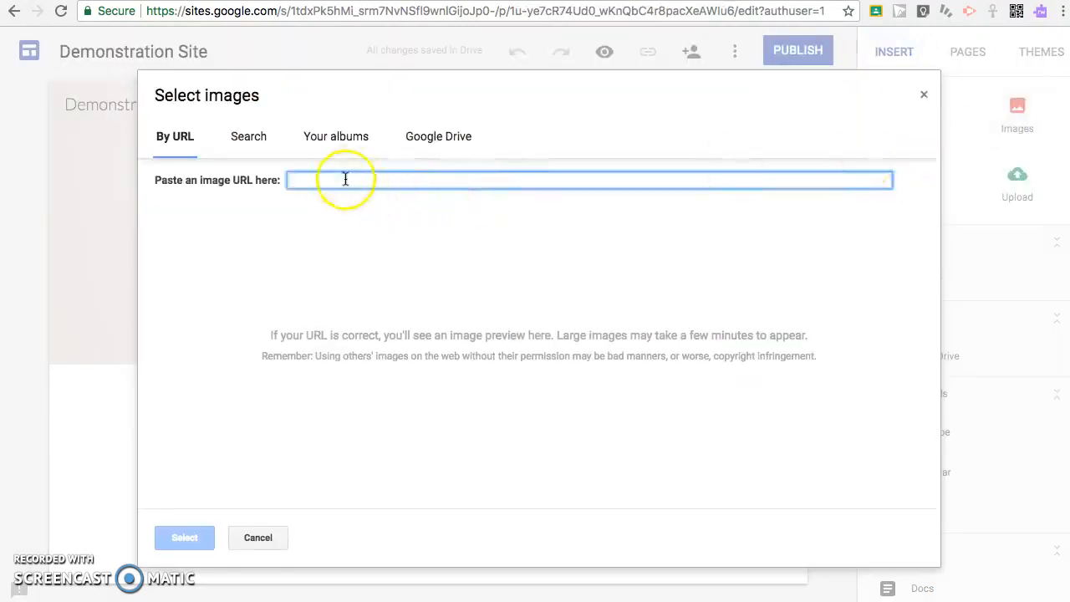
pyautogui.click(266, 148)
pyautogui.click(311, 190)
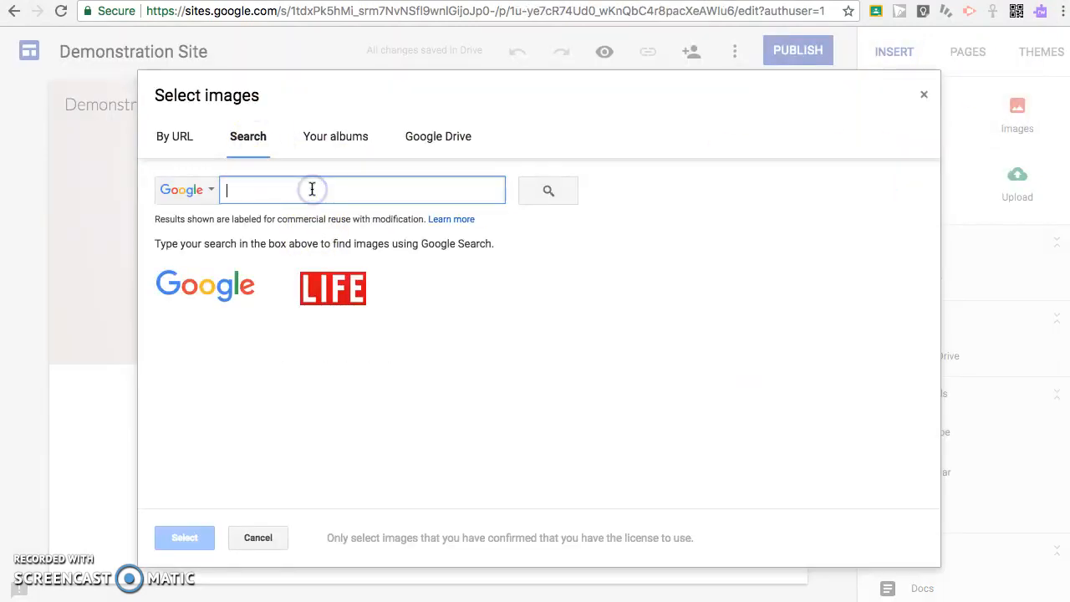
pyautogui.write('Books')
pyautogui.press('Return')
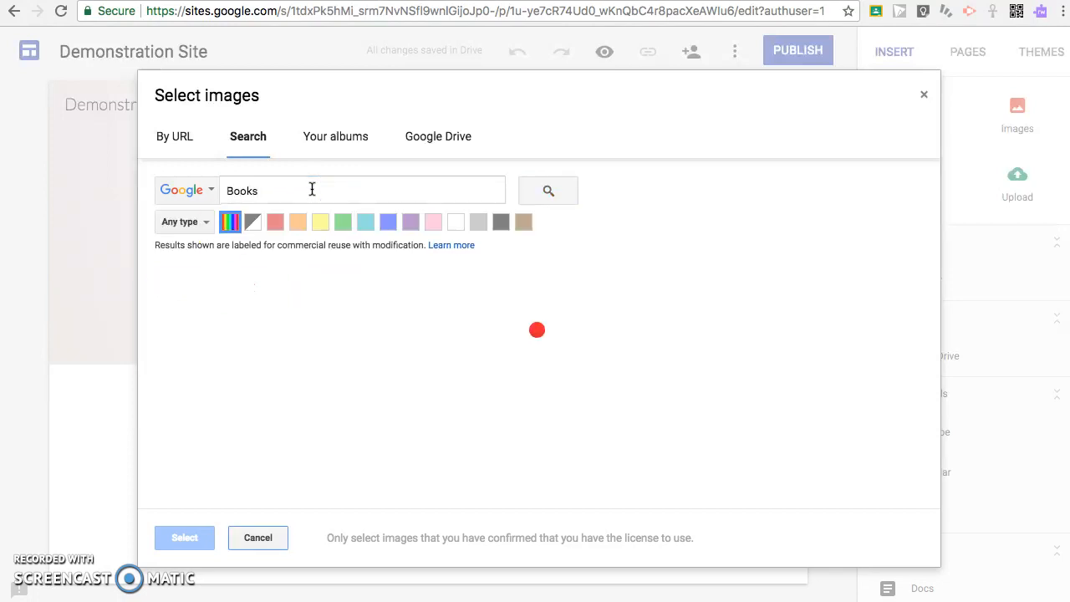
pyautogui.click(360, 344)
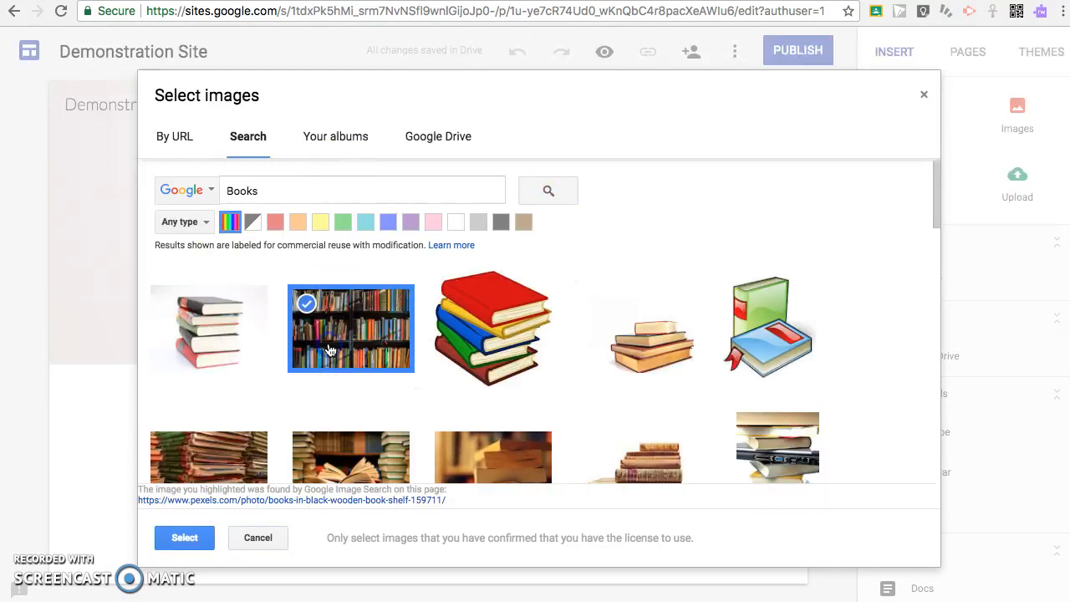
pyautogui.click(382, 337)
pyautogui.scroll(-2, 506, 359)
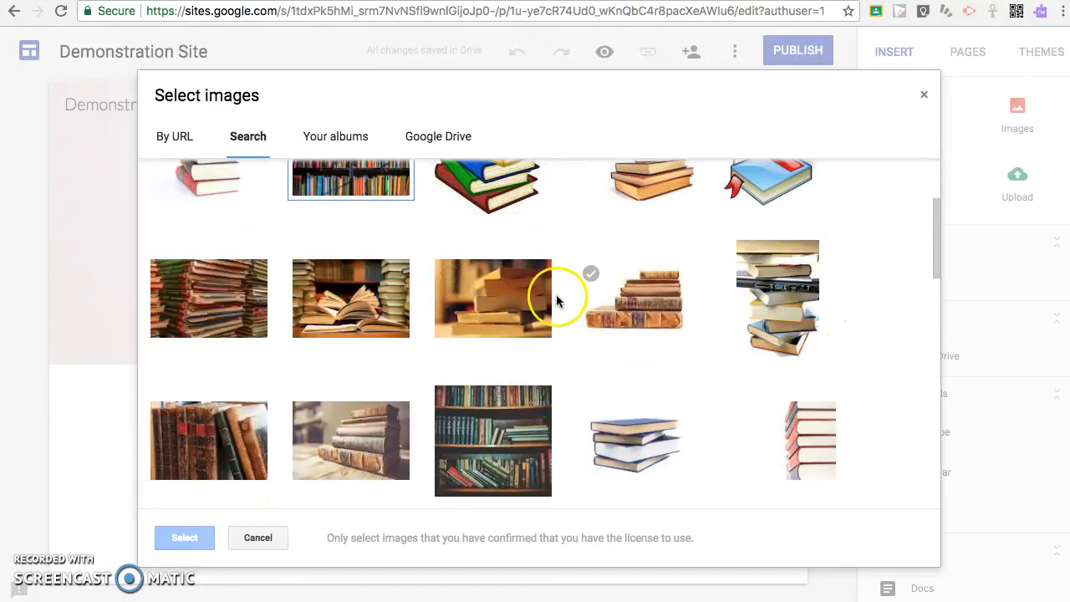
pyautogui.click(350, 439)
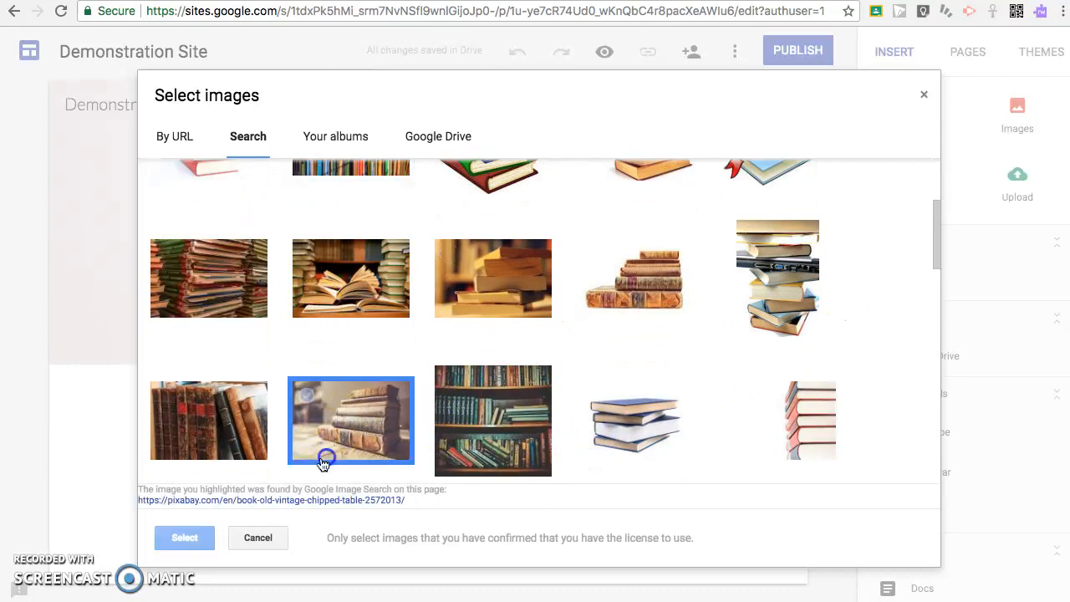
pyautogui.click(196, 538)
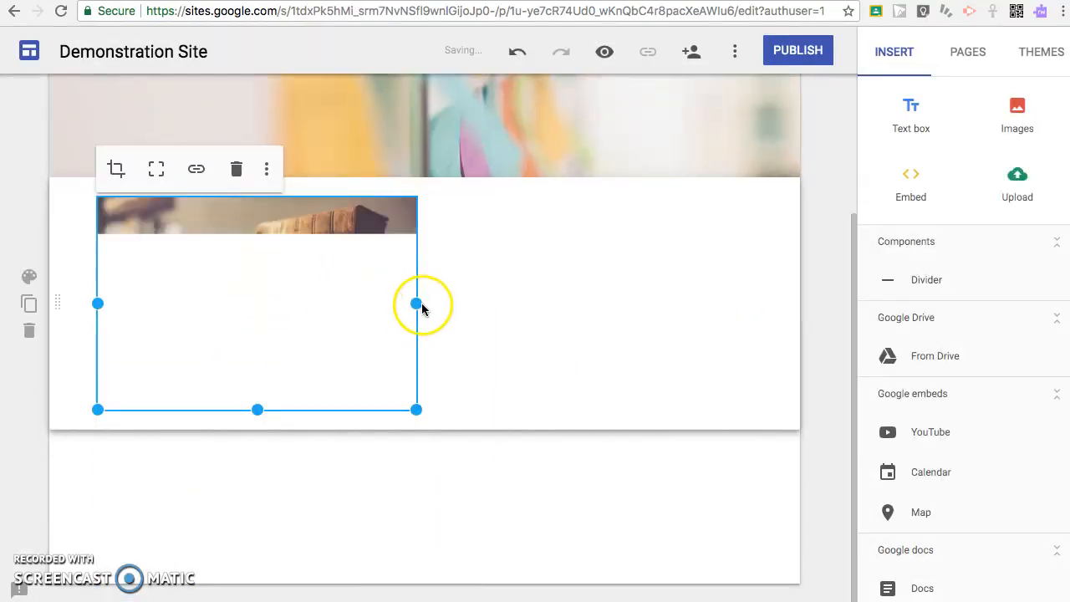
pyautogui.click(450, 432)
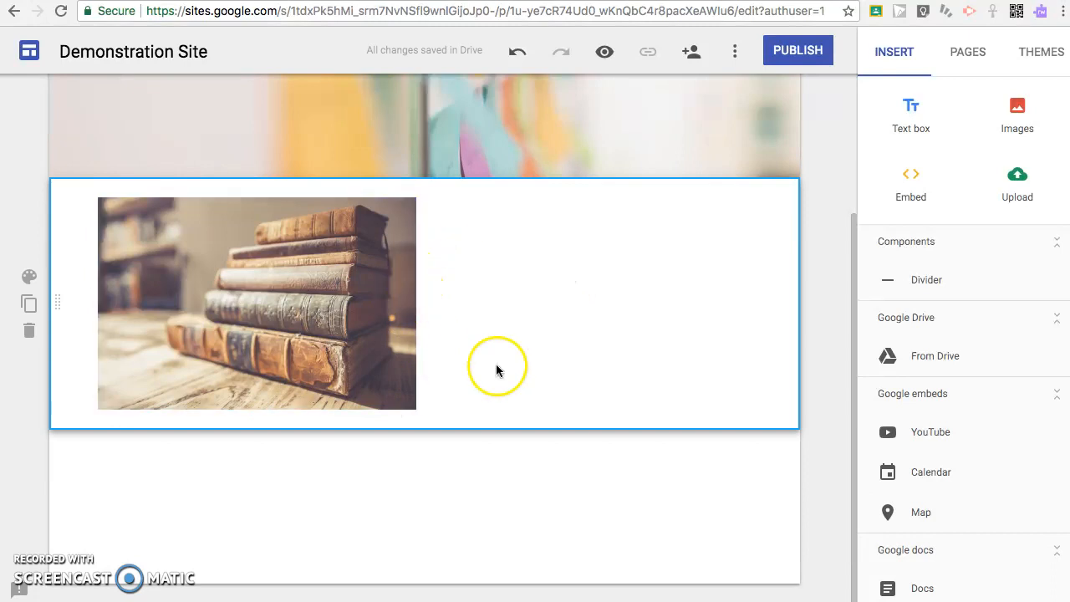
# - Add a Title-style text box under the photo with the intro sentence ending 'are my TOP 10.'
pyautogui.click(911, 118)
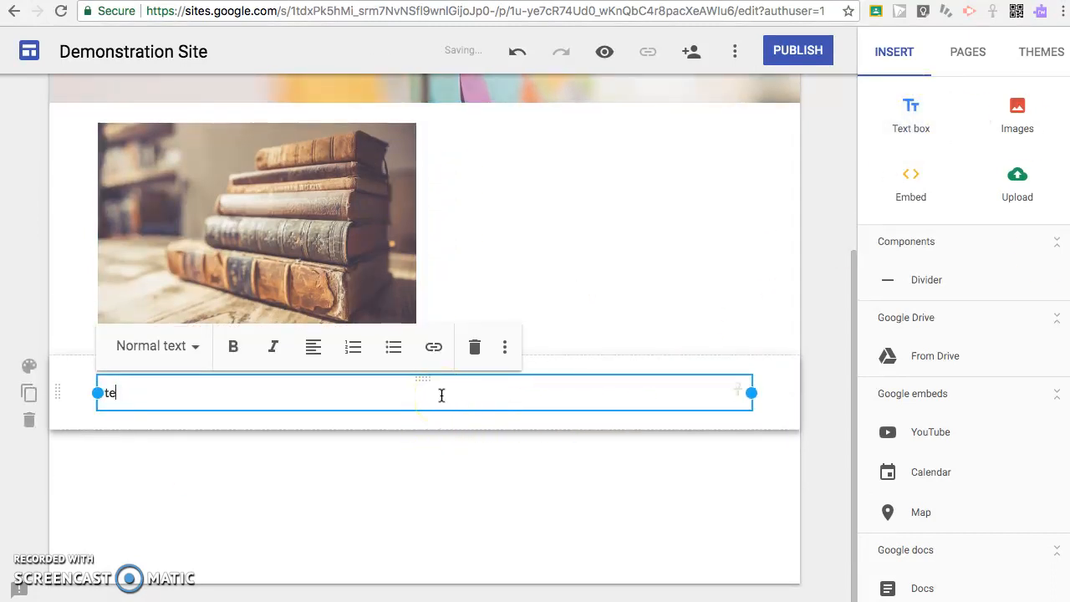
pyautogui.click(145, 348)
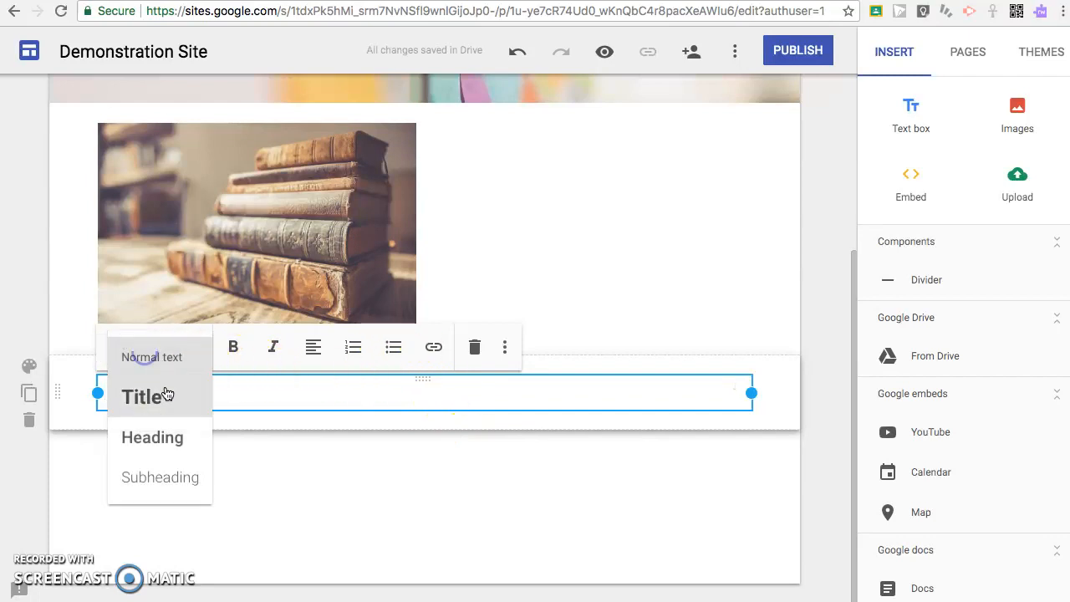
pyautogui.click(160, 394)
pyautogui.write('I')
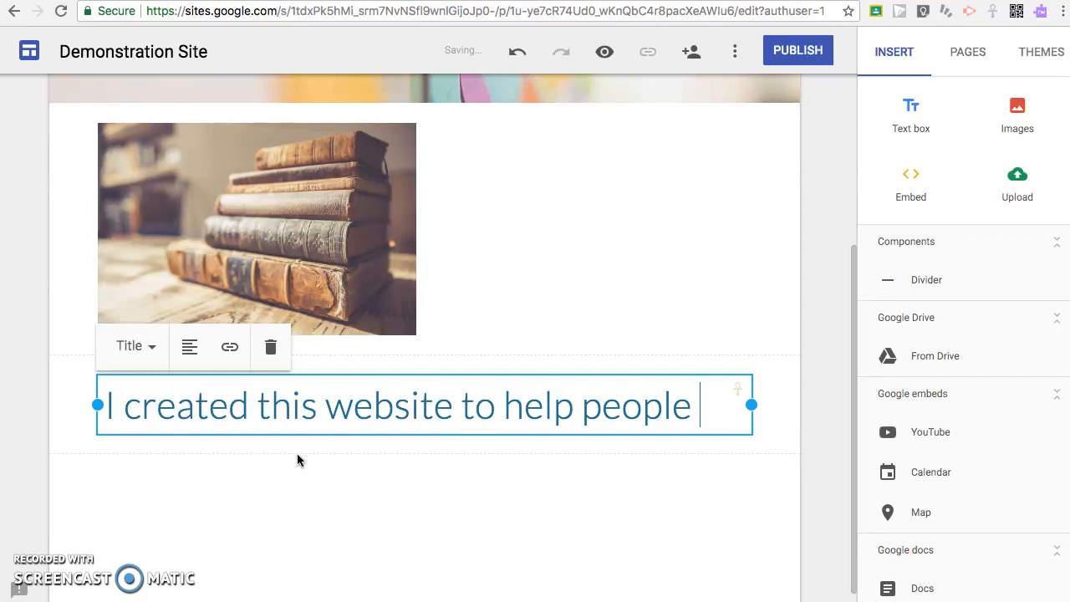
pyautogui.write('looking for new books to read!')
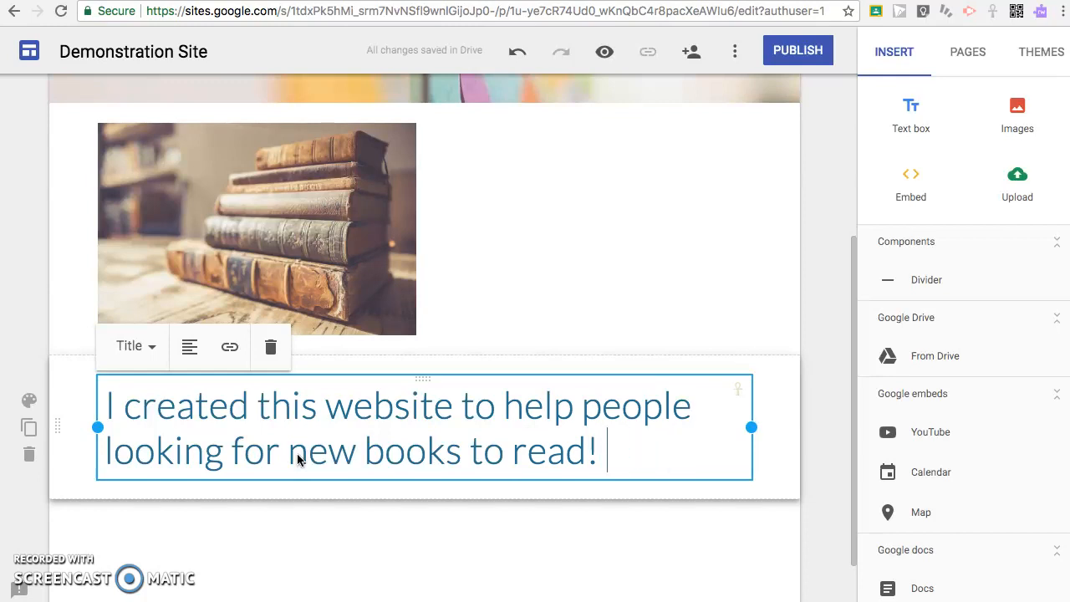
pyautogui.write('These are m')
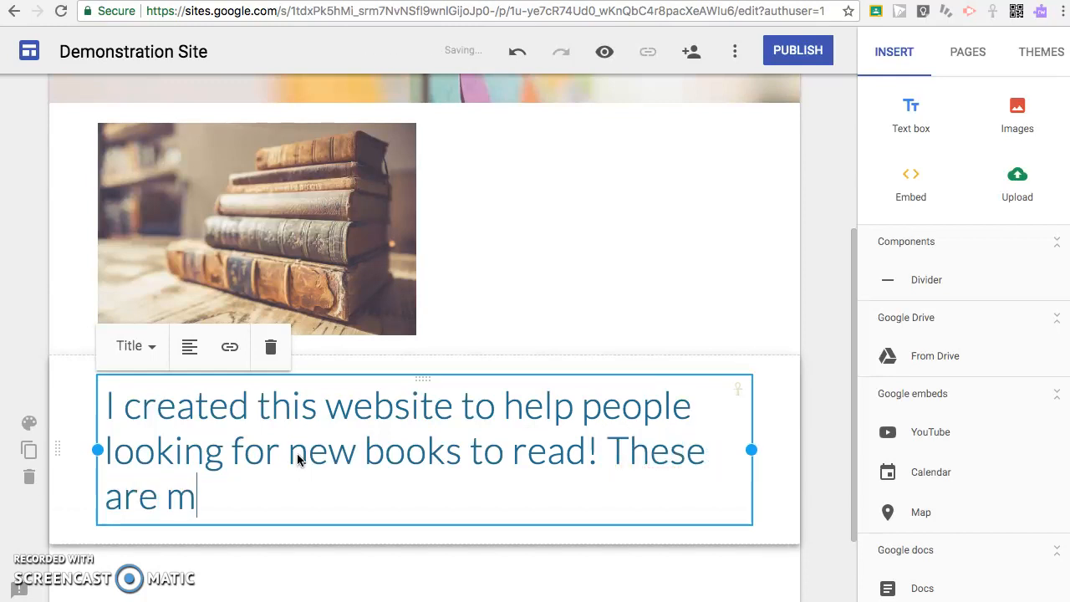
pyautogui.write('y TOP 10')
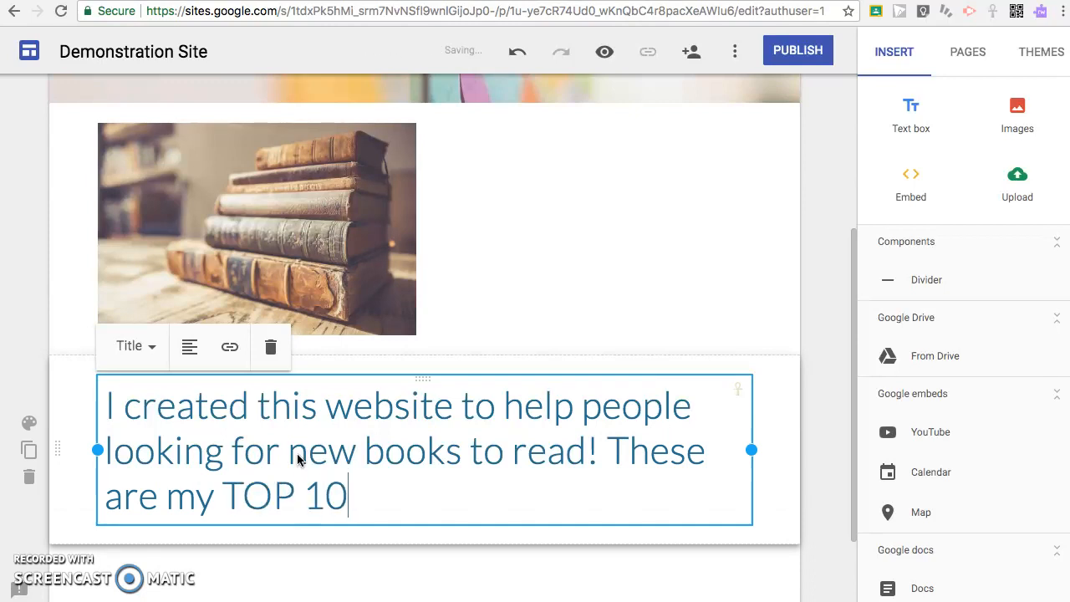
pyautogui.write('.')
pyautogui.press('Return')
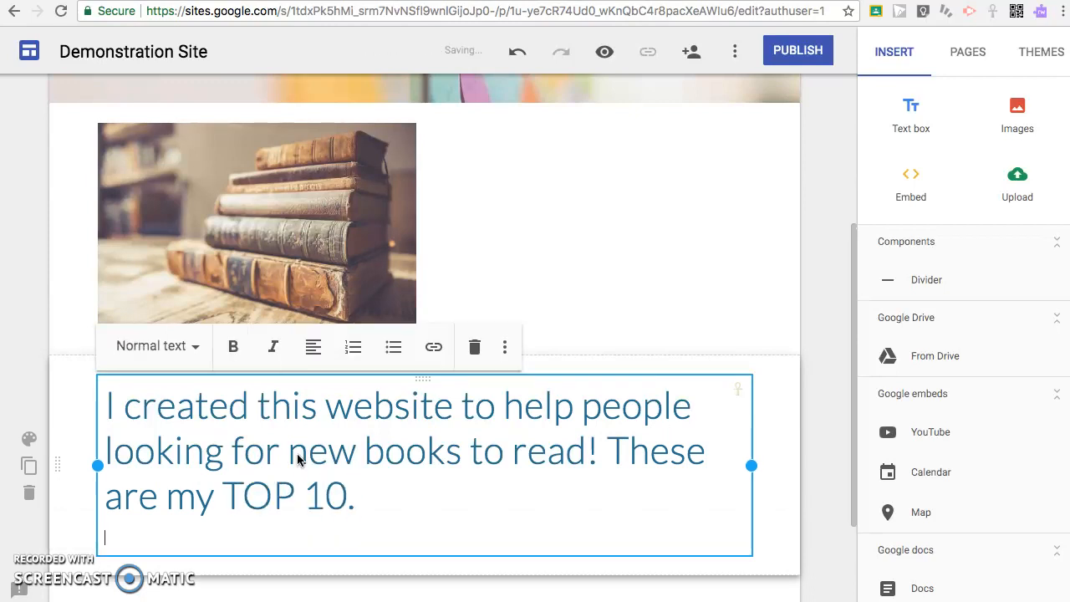
# - Set the next line to Heading style for the sign-off
pyautogui.click(162, 346)
pyautogui.click(152, 437)
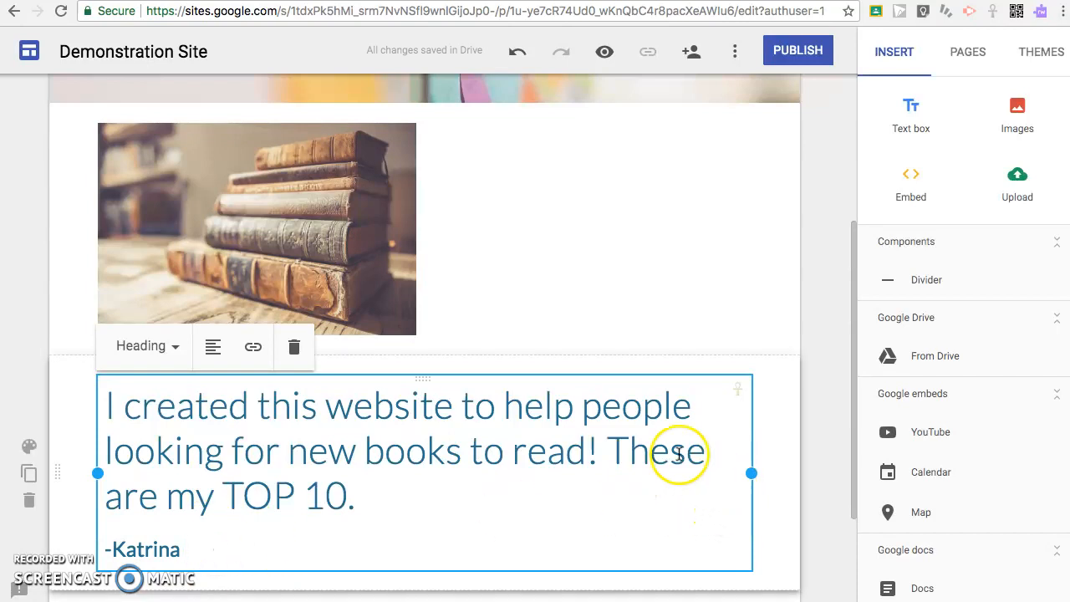
pyautogui.click(553, 216)
# - Replace the About page header photo with the starry-sky gallery image
pyautogui.scroll(3, 633, 223)
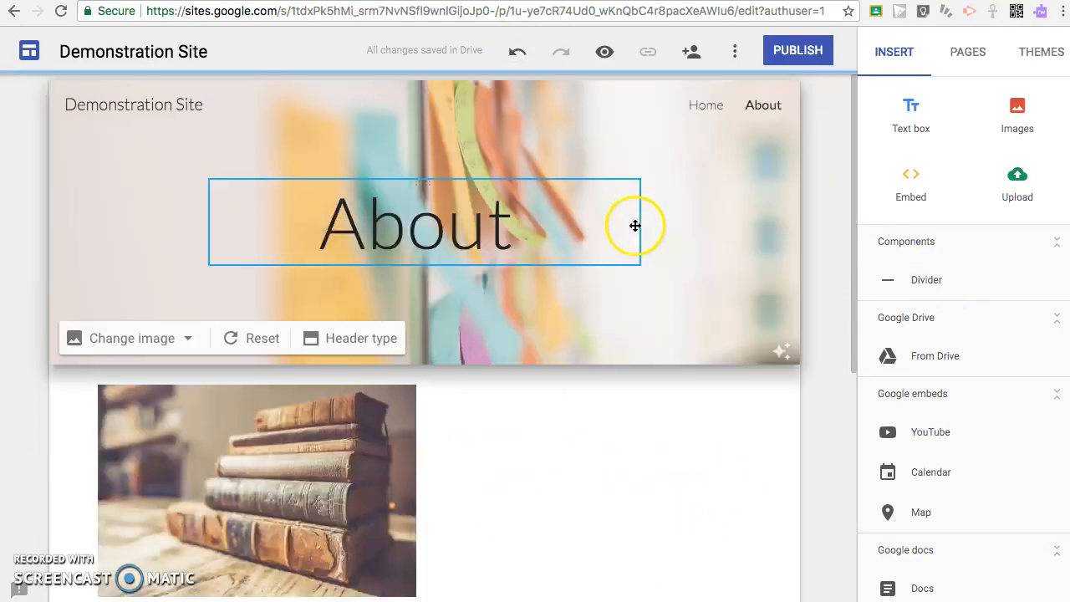
pyautogui.click(707, 100)
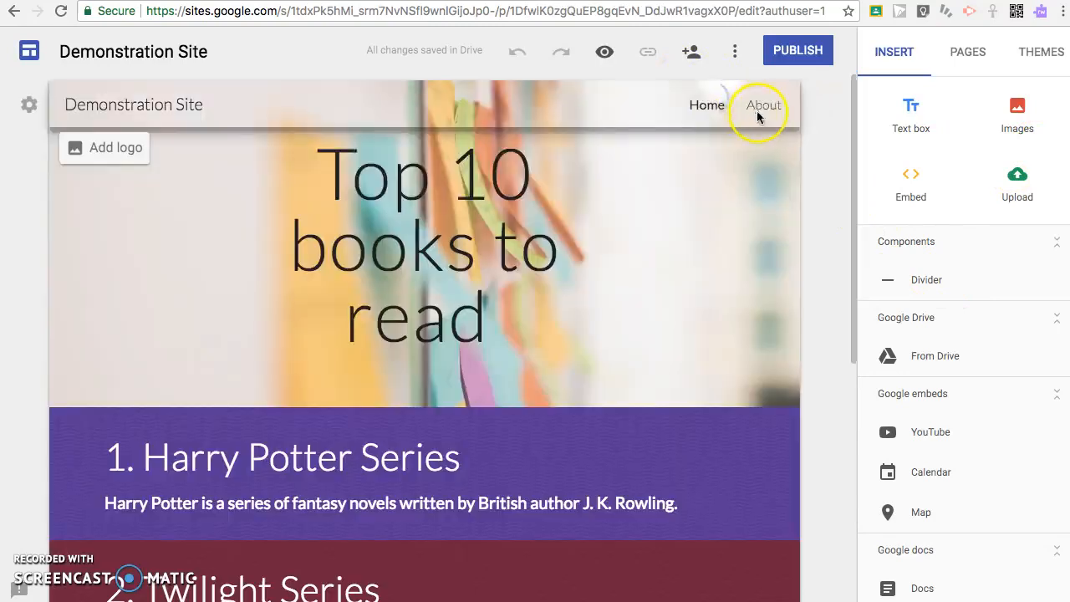
pyautogui.click(761, 107)
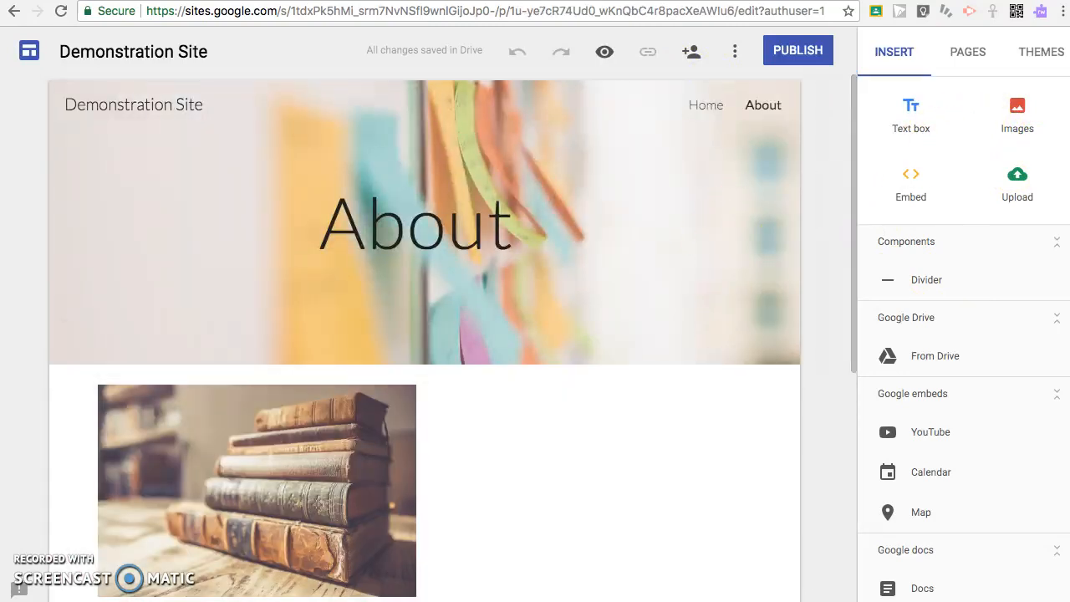
pyautogui.click(146, 336)
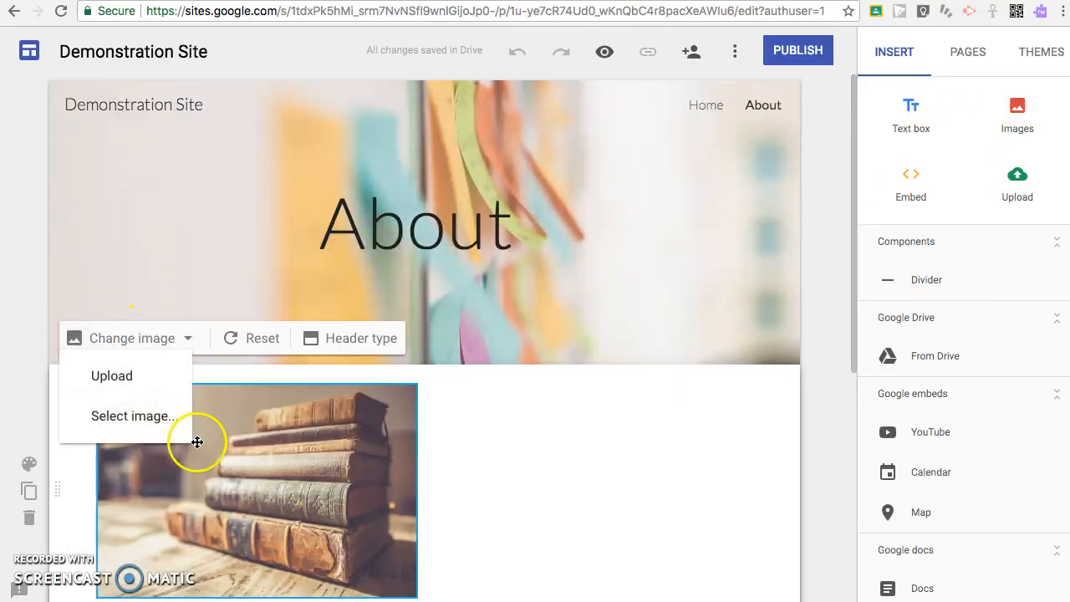
pyautogui.click(159, 420)
pyautogui.scroll(-10, 461, 434)
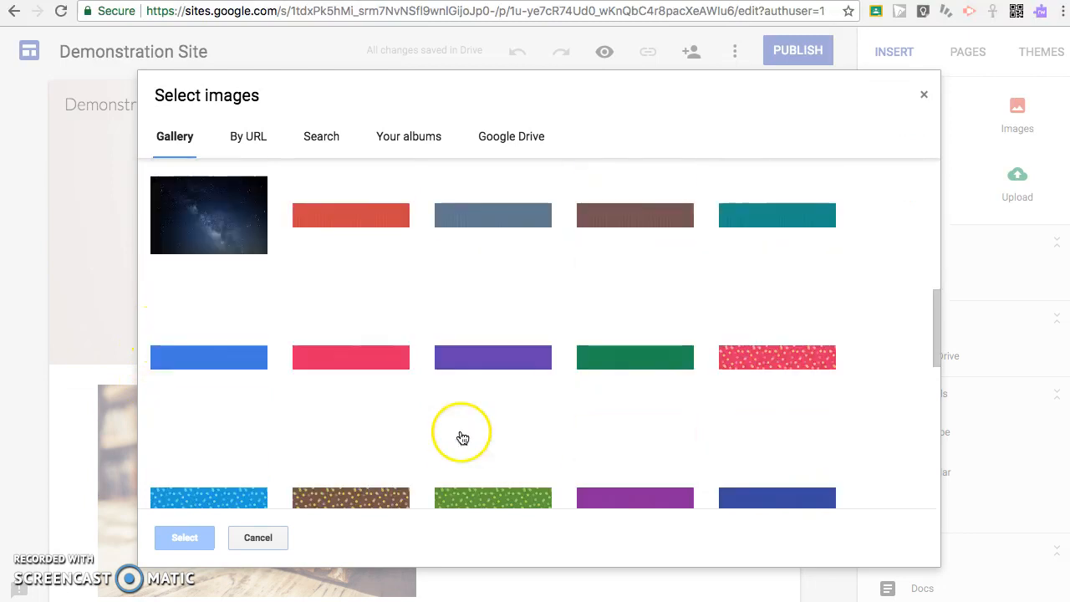
pyautogui.scroll(10, 453, 419)
pyautogui.scroll(-5, 452, 420)
pyautogui.click(165, 408)
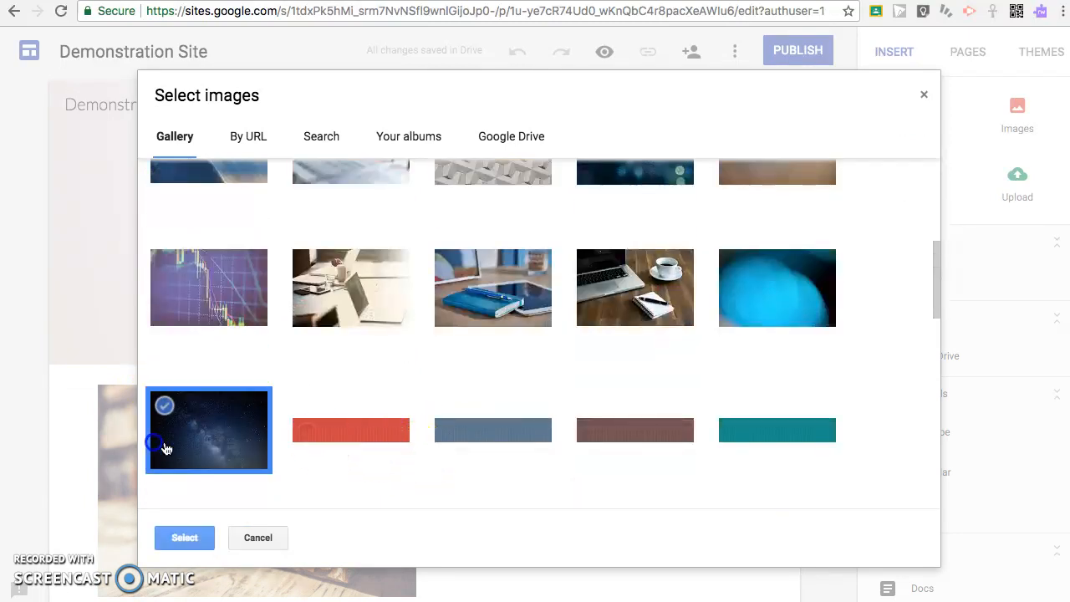
pyautogui.click(182, 538)
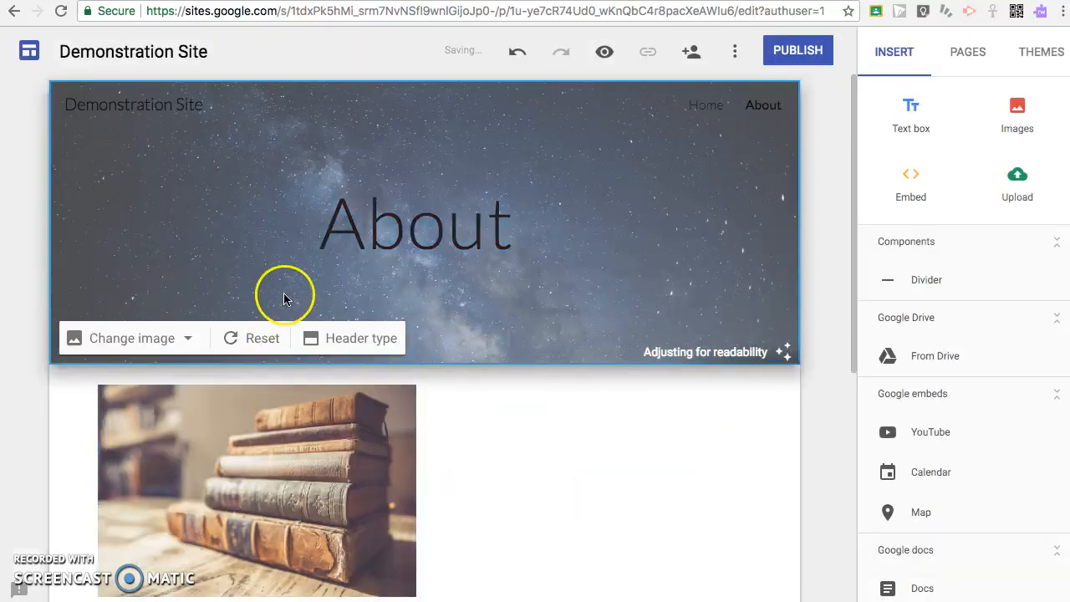
pyautogui.click(693, 110)
pyautogui.click(753, 110)
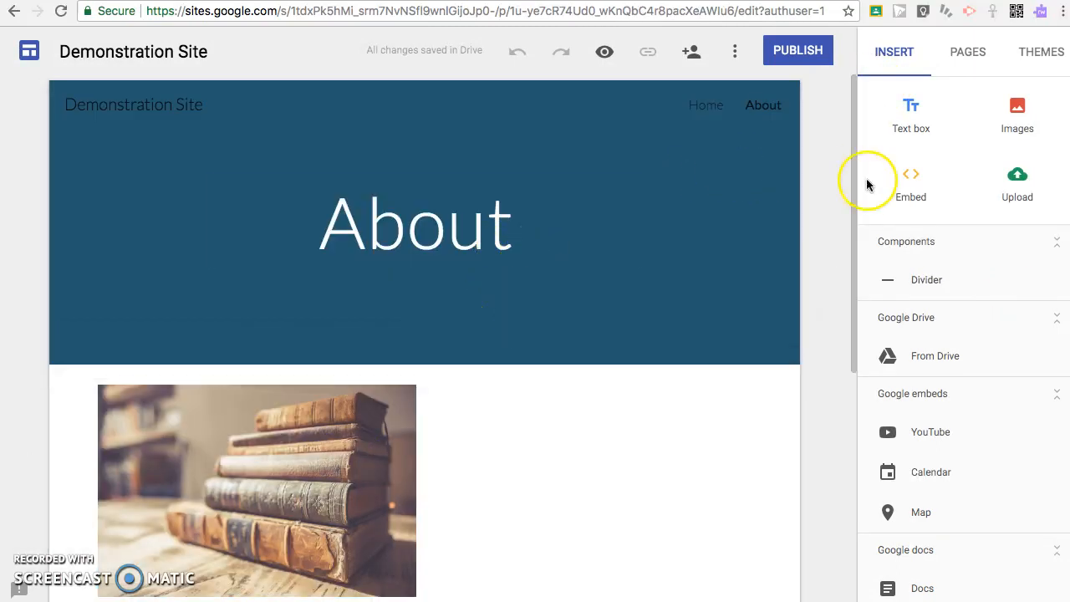
# - Try the Vision, Diplomat, Simple and Aristotle themes on the Home and About pages
pyautogui.click(1031, 50)
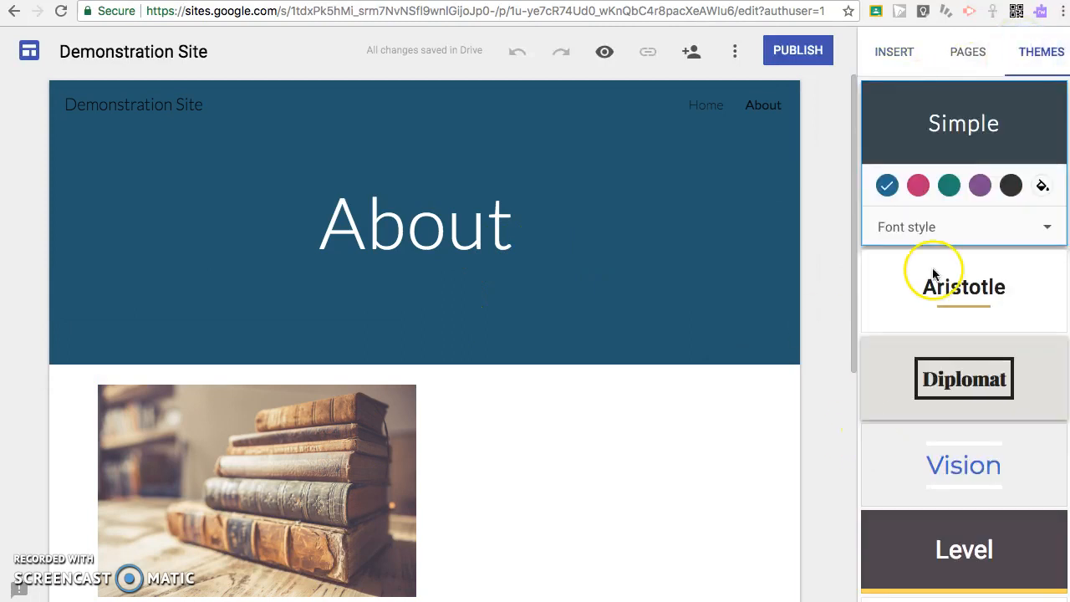
pyautogui.click(960, 462)
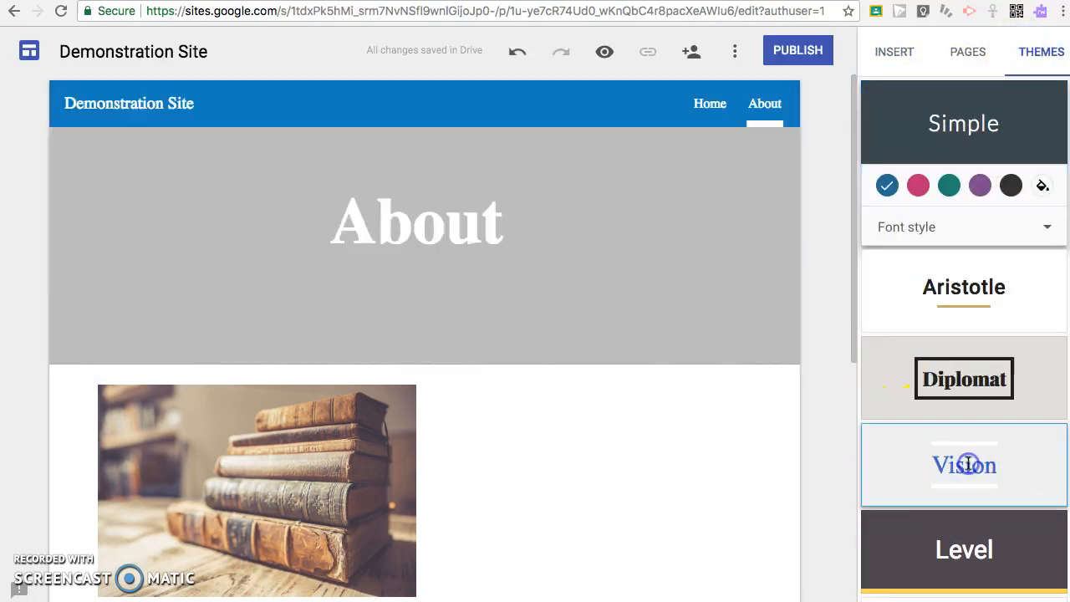
pyautogui.click(699, 101)
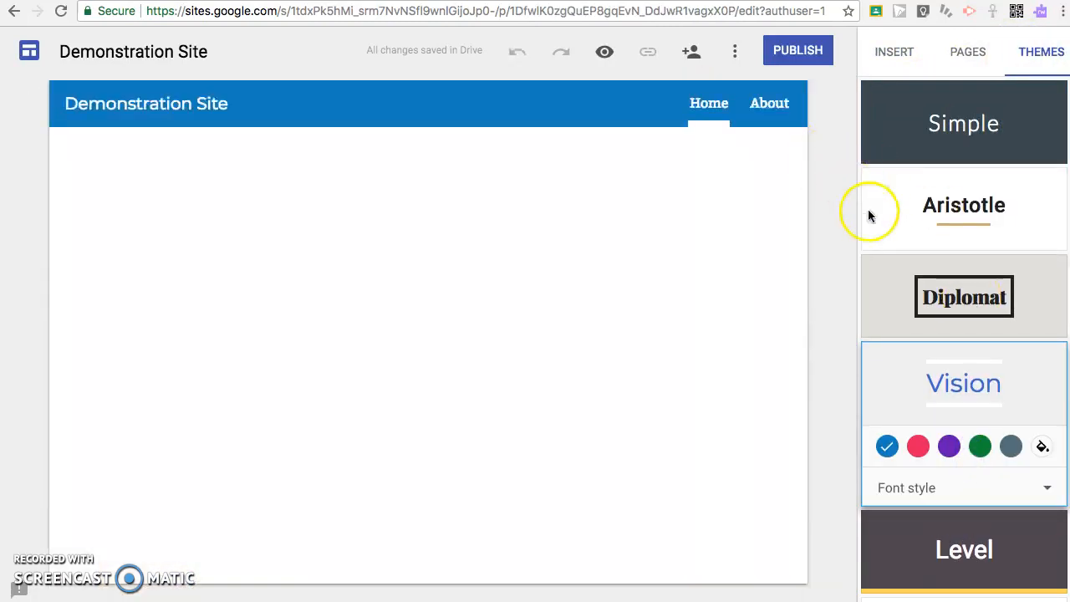
pyautogui.click(944, 279)
pyautogui.click(965, 134)
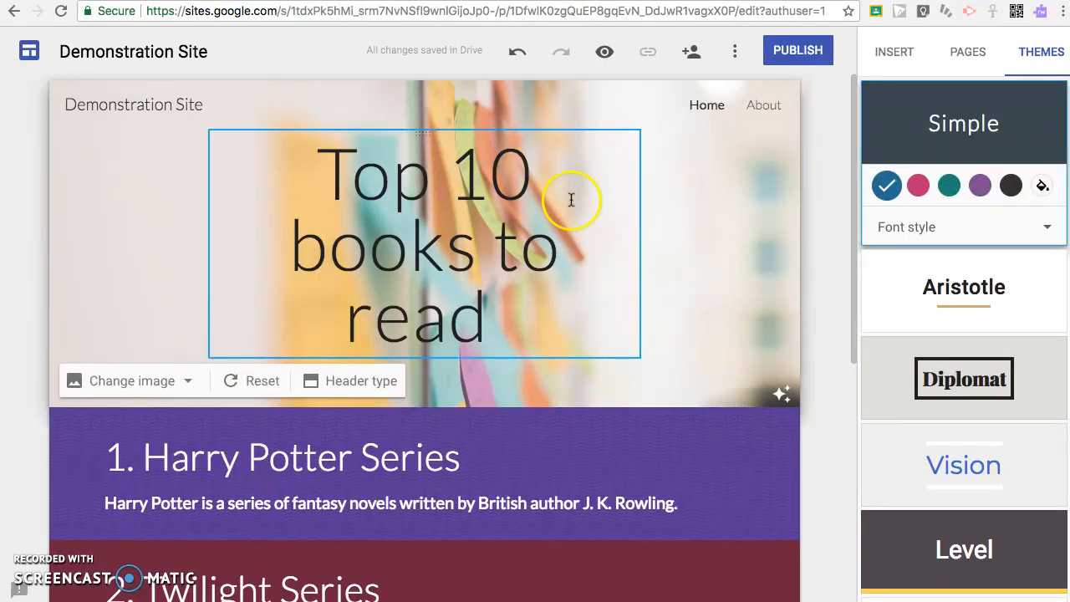
pyautogui.click(939, 254)
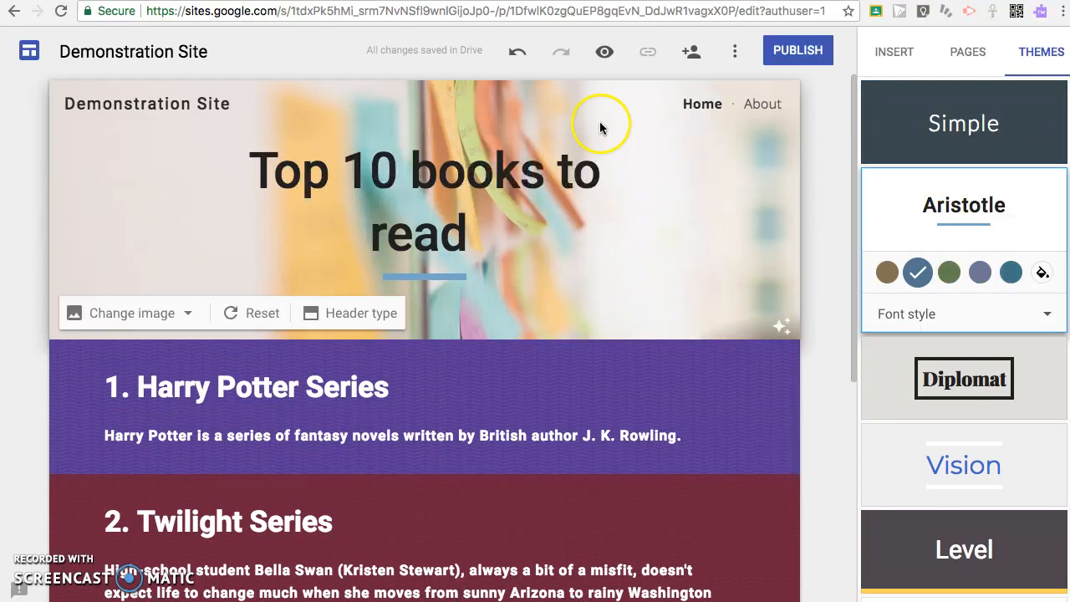
pyautogui.click(756, 103)
pyautogui.click(1011, 272)
pyautogui.scroll(-1, 961, 402)
# - Apply the Level theme with the blue colour and Slab font style
pyautogui.click(946, 454)
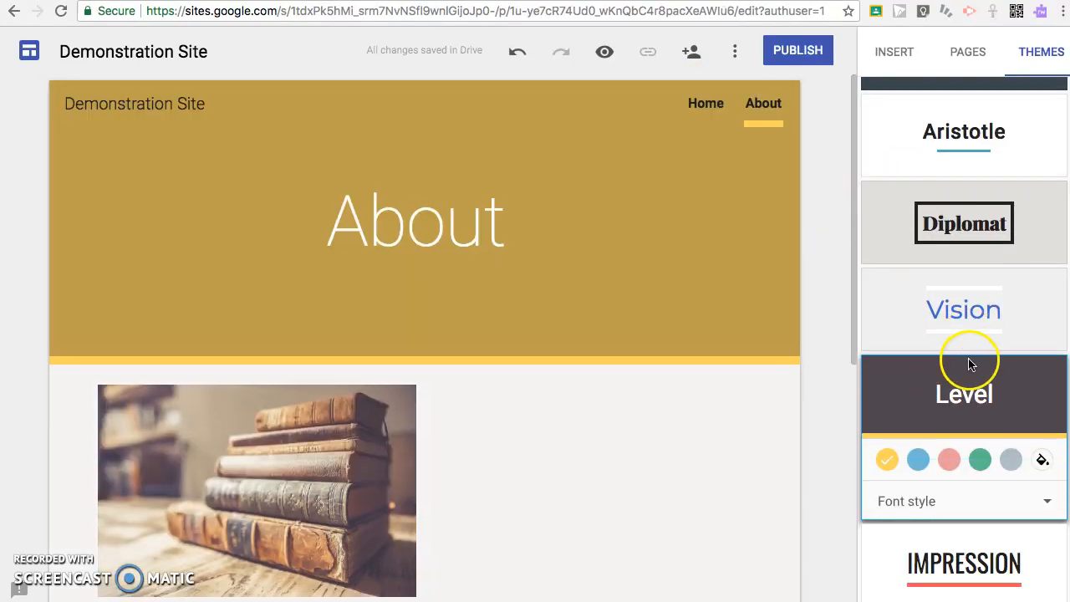
pyautogui.click(951, 460)
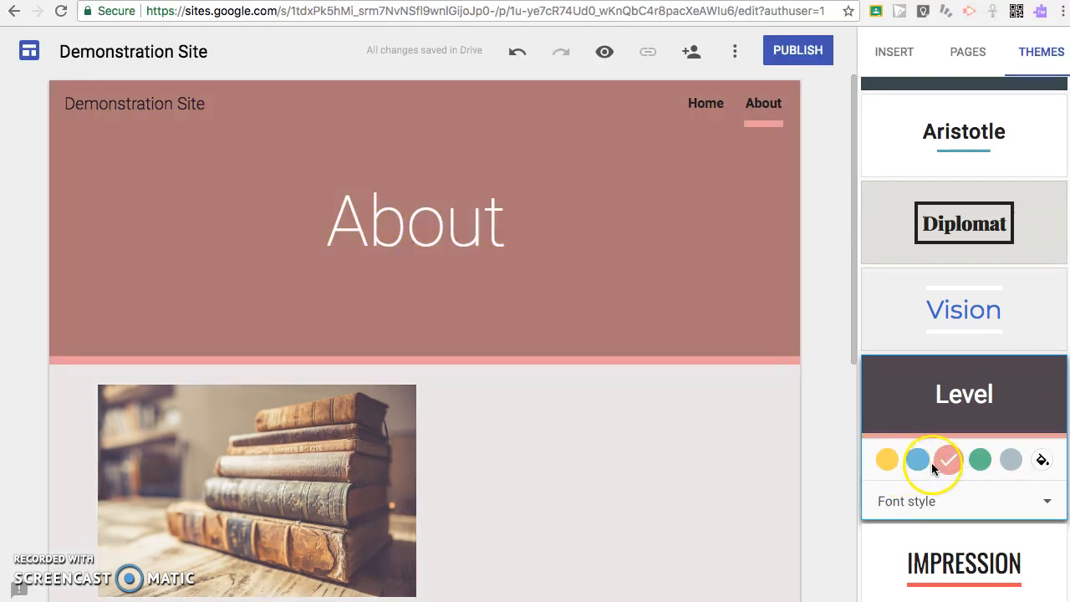
pyautogui.click(918, 459)
pyautogui.click(930, 501)
pyautogui.click(922, 451)
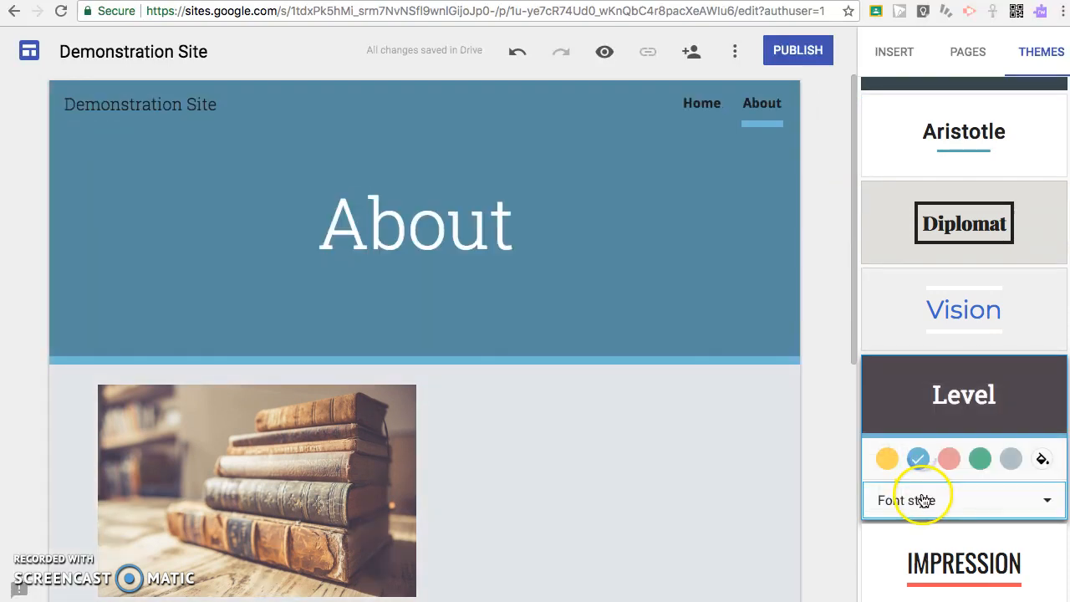
# - Delete the two empty text-box sections from the Home page
pyautogui.click(711, 100)
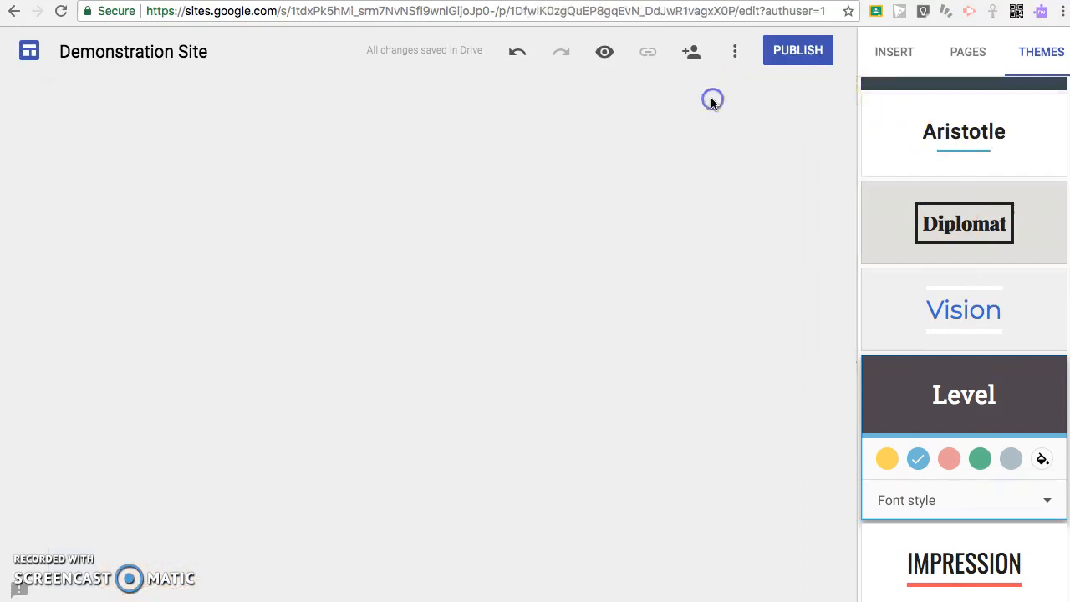
pyautogui.scroll(-10, 616, 351)
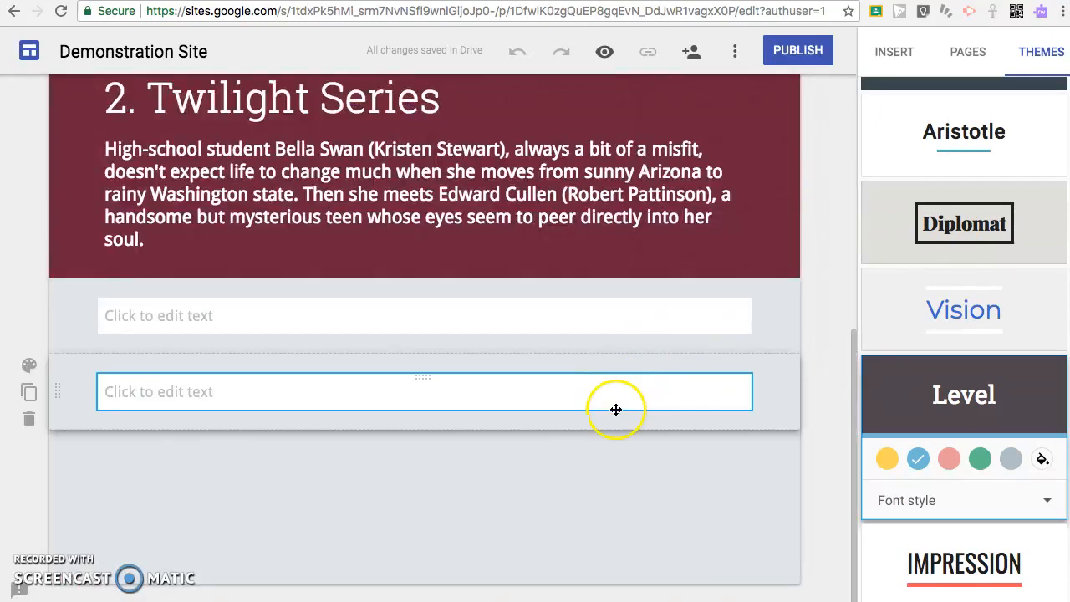
pyautogui.click(29, 419)
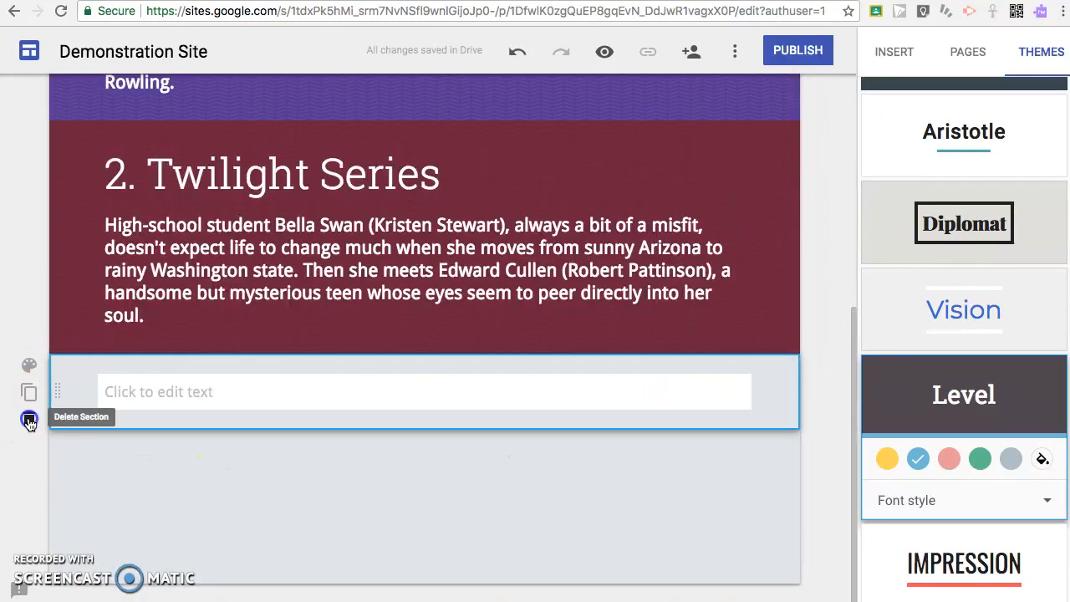
pyautogui.click(28, 419)
pyautogui.click(558, 342)
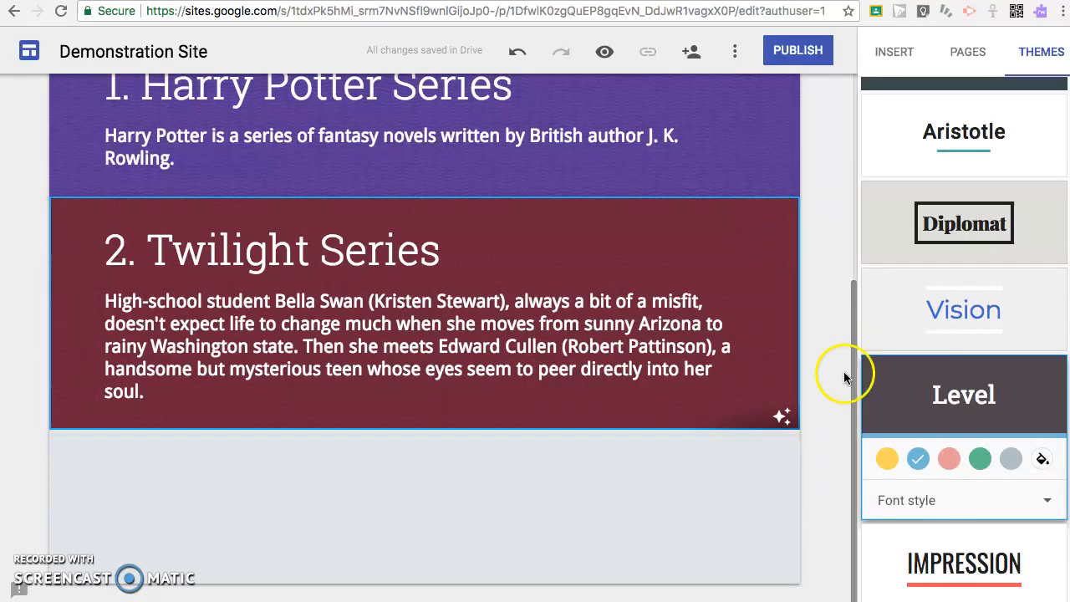
pyautogui.moveTo(850, 375); pyautogui.dragTo(871, 132)
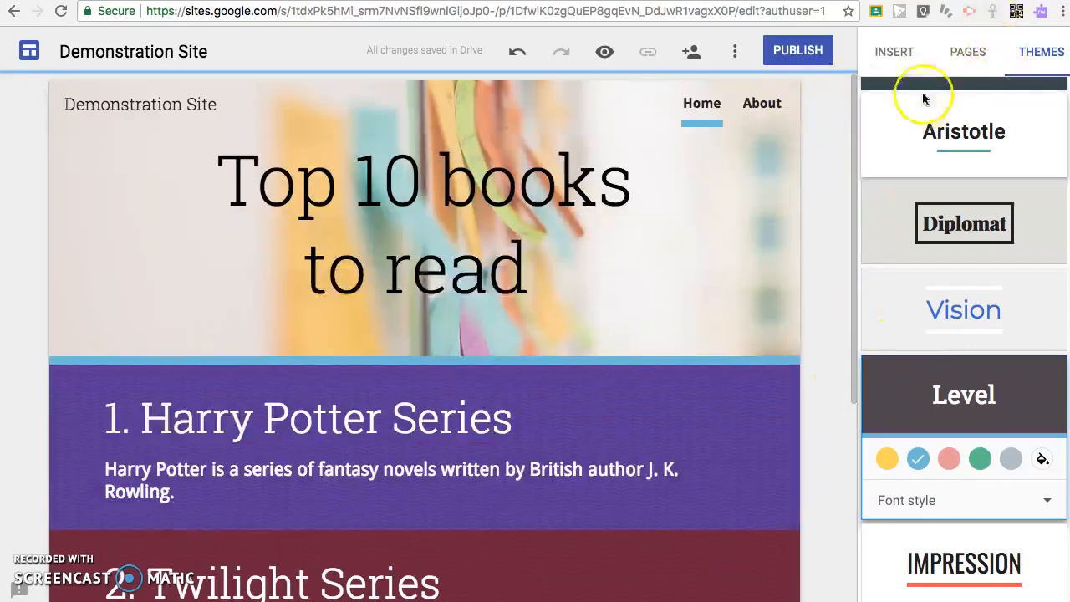
pyautogui.click(955, 50)
pyautogui.click(916, 56)
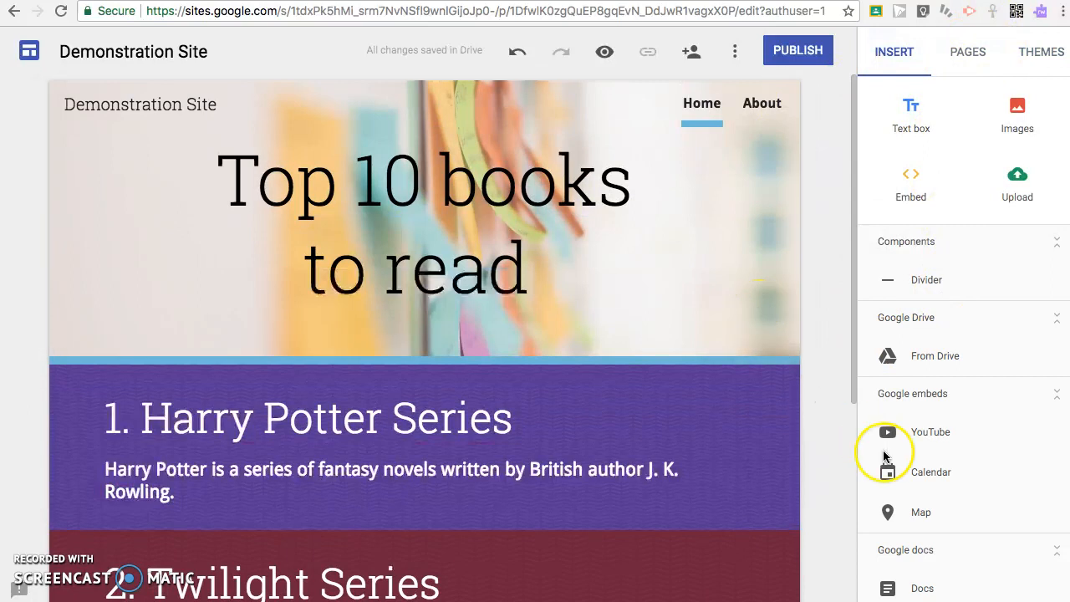
pyautogui.scroll(-2, 956, 456)
pyautogui.scroll(-1, 956, 447)
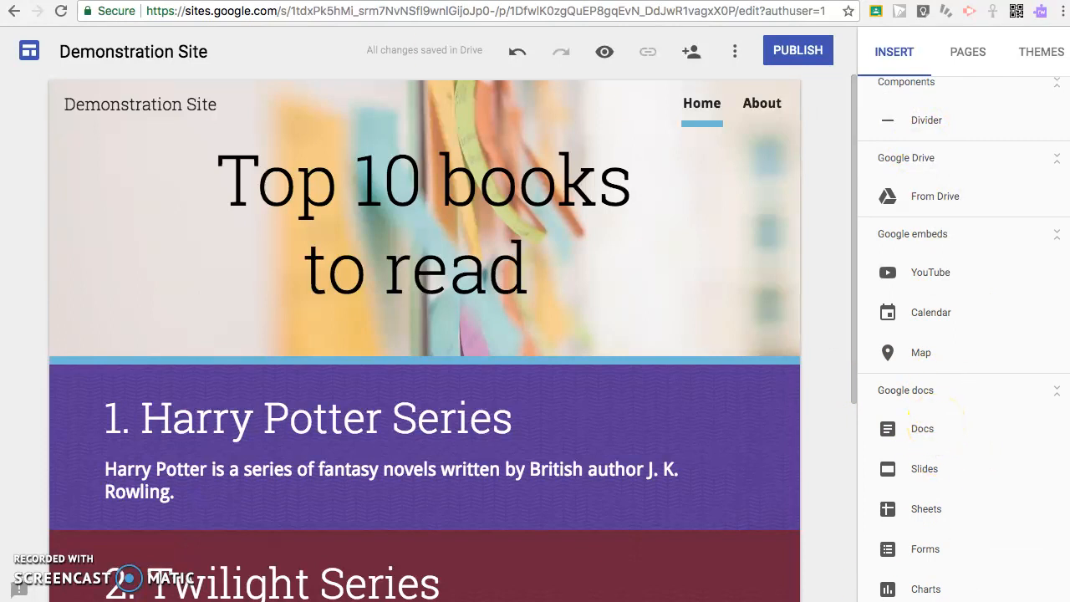
pyautogui.press('XF86AudioRaiseVolume')
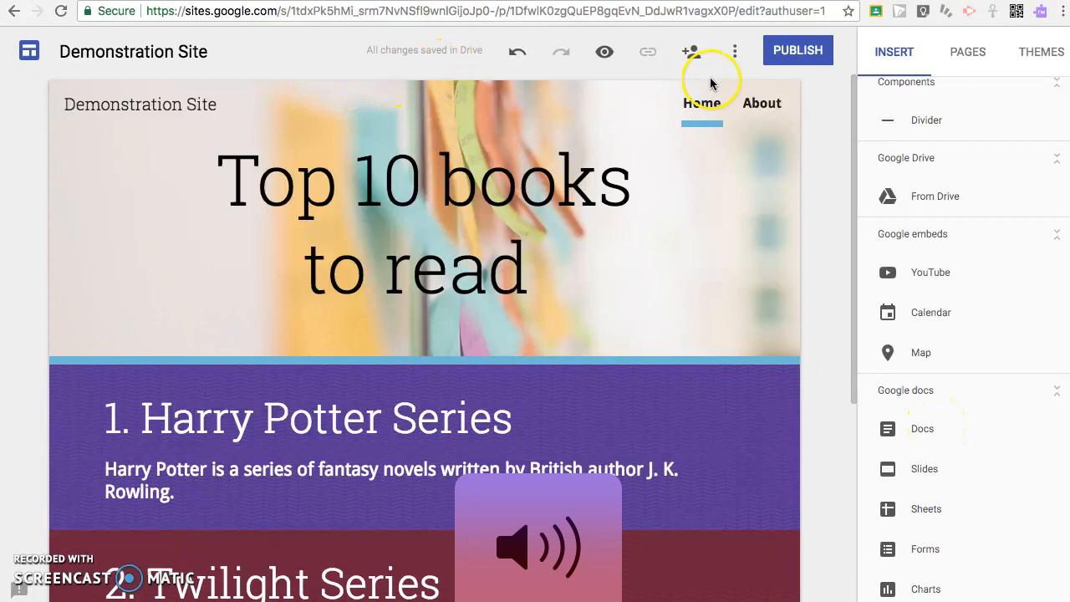
pyautogui.moveTo(464, 48); pyautogui.dragTo(410, 45)
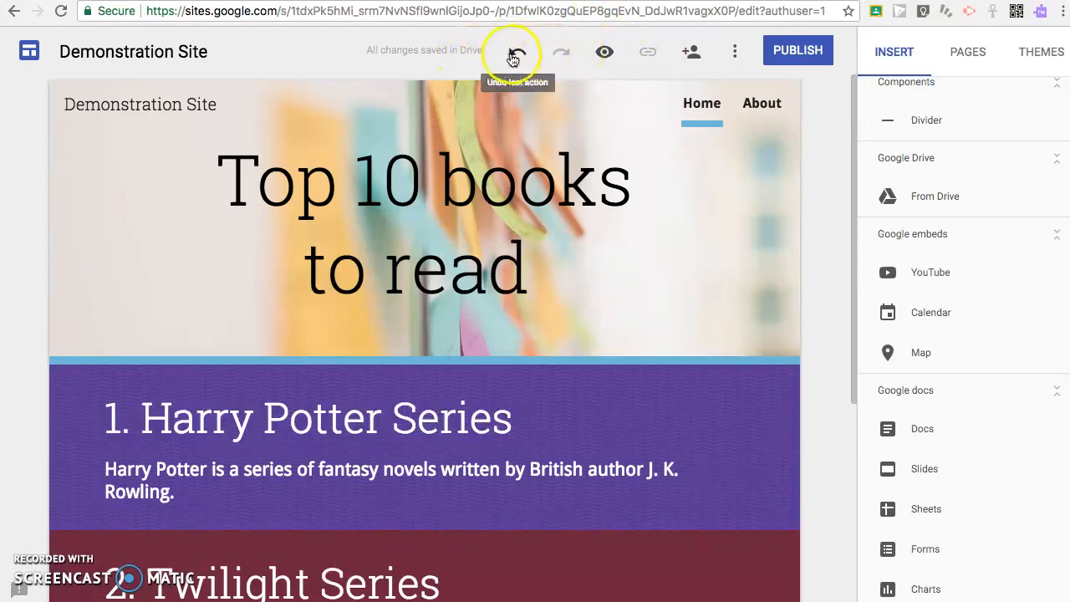
# - Set draft access to On – Anyone with the link and save
pyautogui.click(694, 52)
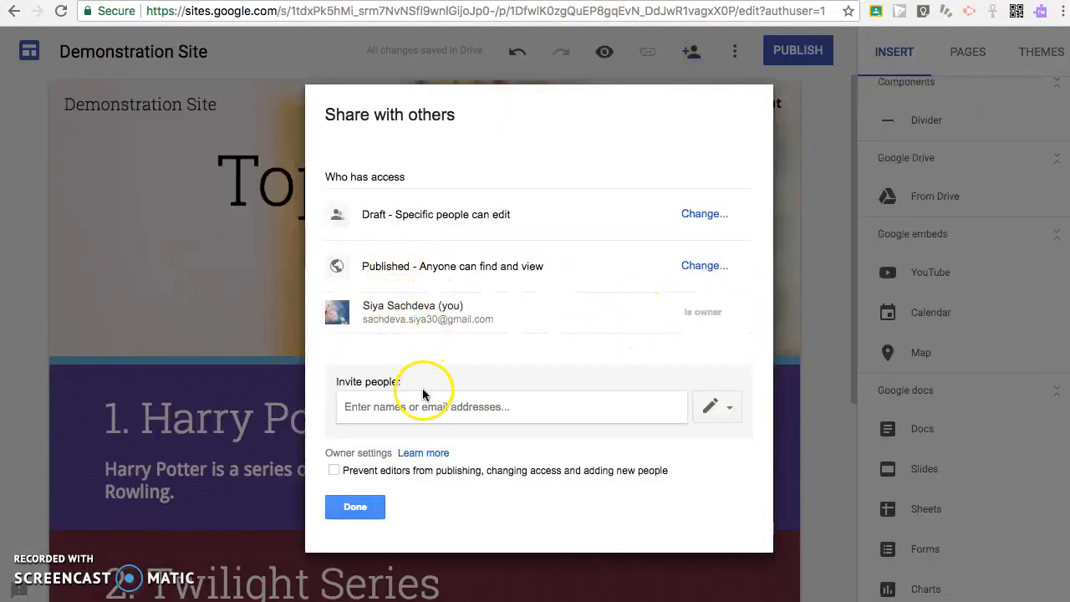
pyautogui.click(411, 405)
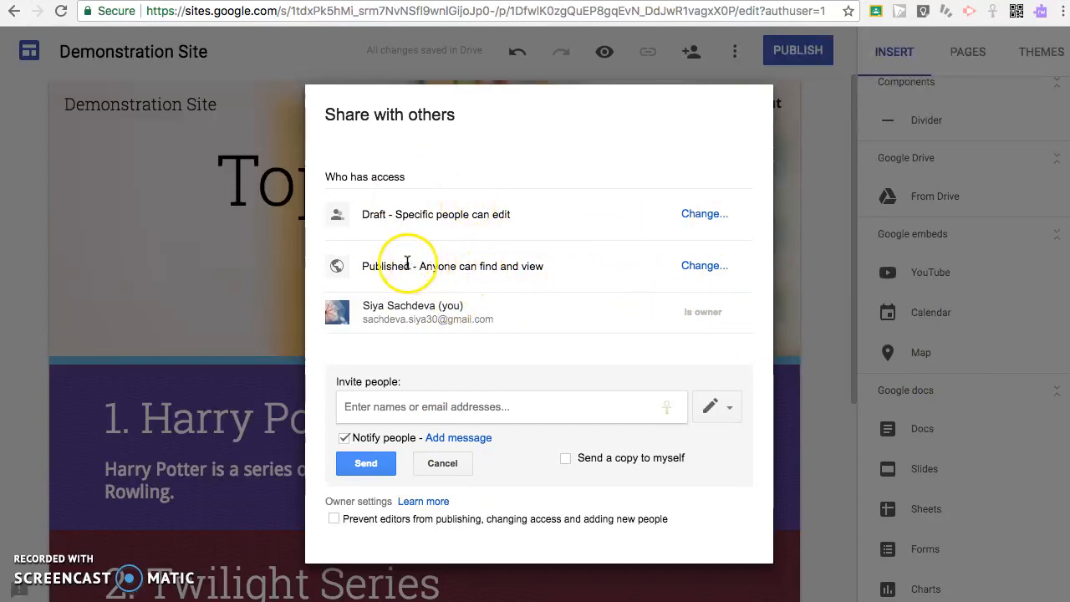
pyautogui.moveTo(418, 266); pyautogui.dragTo(552, 275)
pyautogui.moveTo(537, 209); pyautogui.dragTo(368, 210)
pyautogui.click(705, 214)
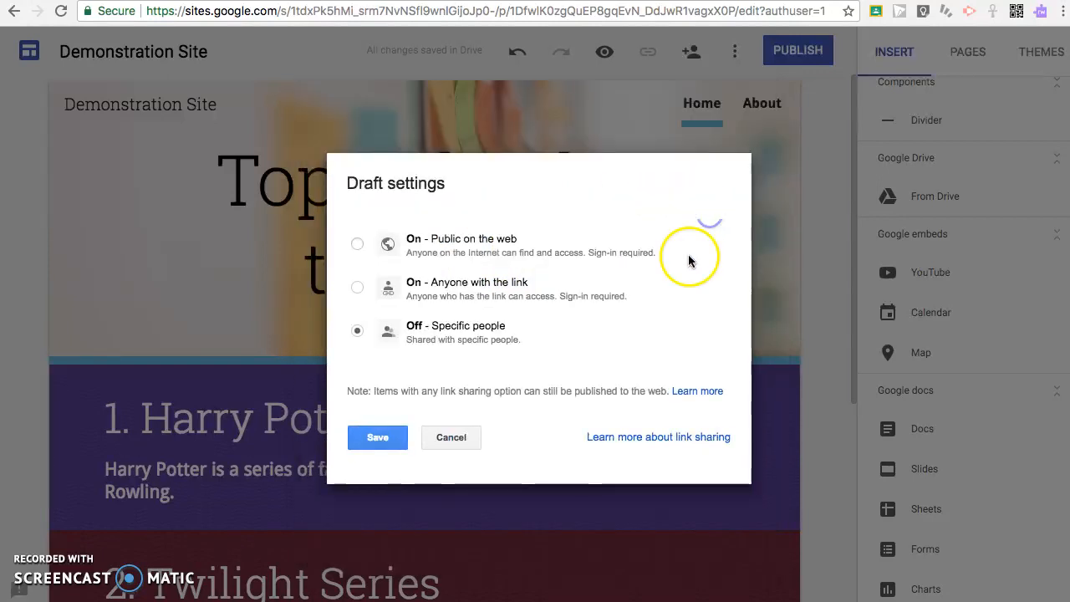
pyautogui.click(506, 299)
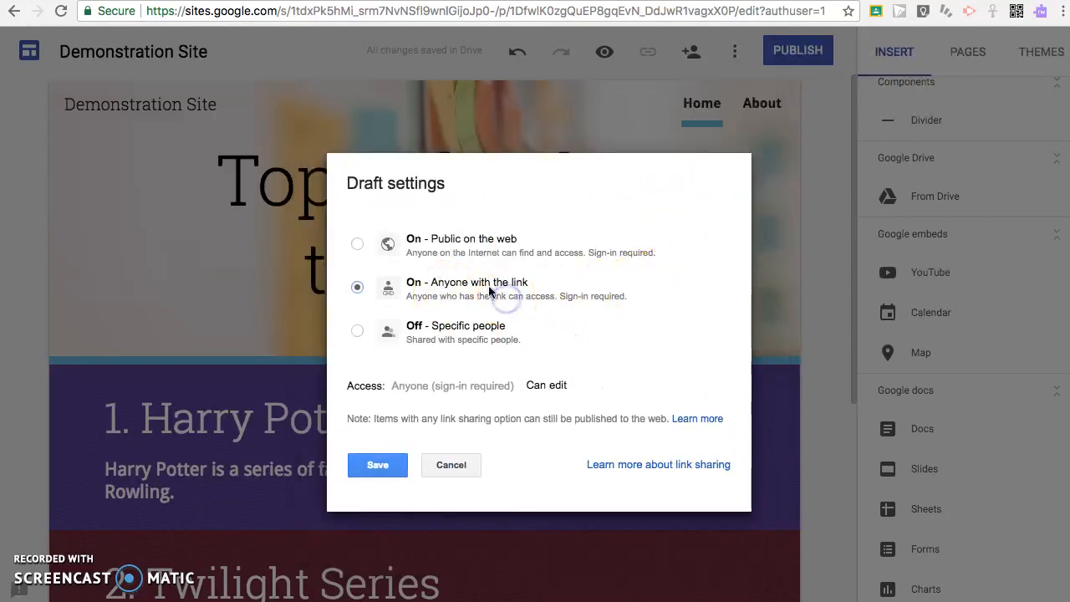
pyautogui.click(395, 470)
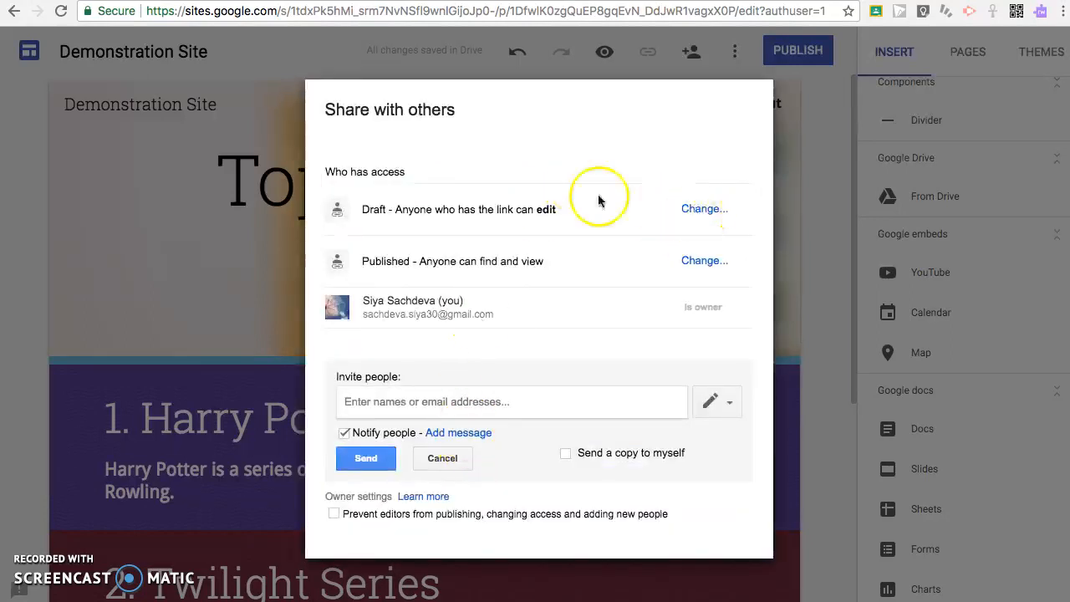
pyautogui.click(443, 459)
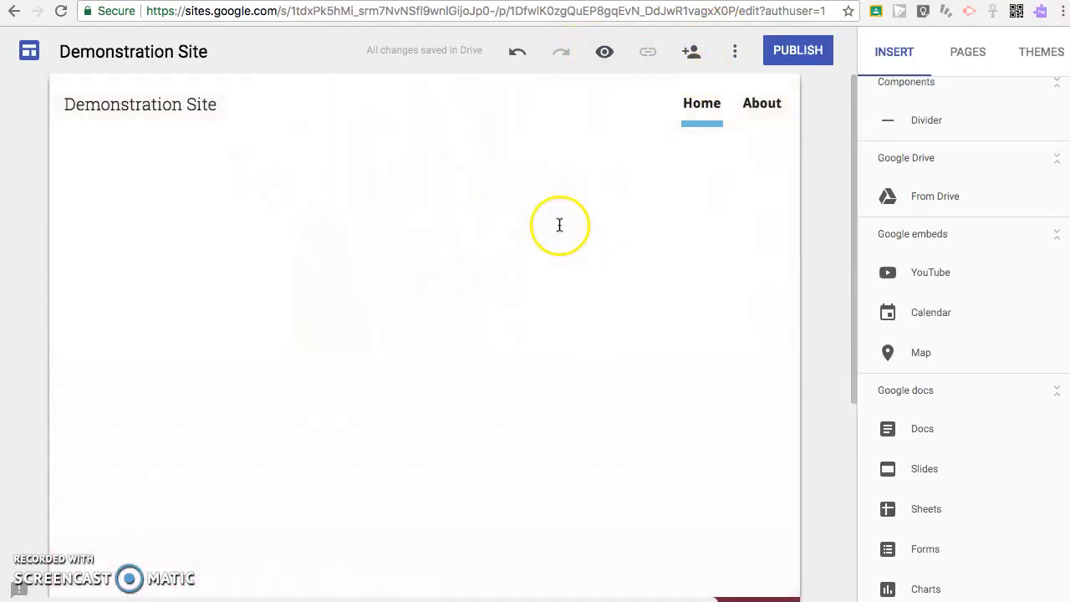
# - Preview the About page at tablet, phone and large-screen sizes, including the phone navigation drawer
pyautogui.scroll(-2, 639, 248)
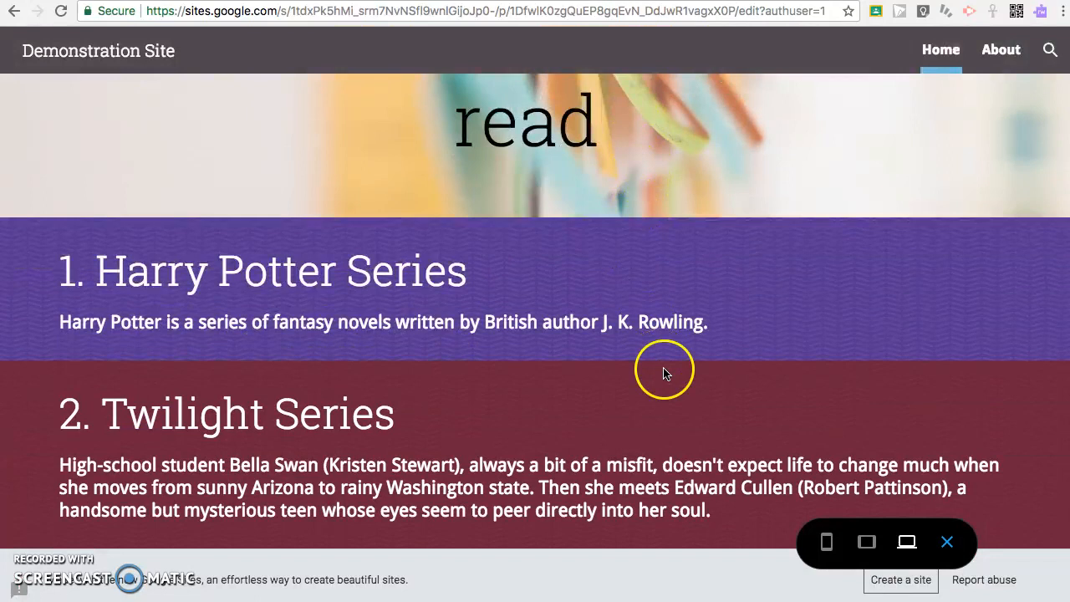
pyautogui.scroll(2, 777, 392)
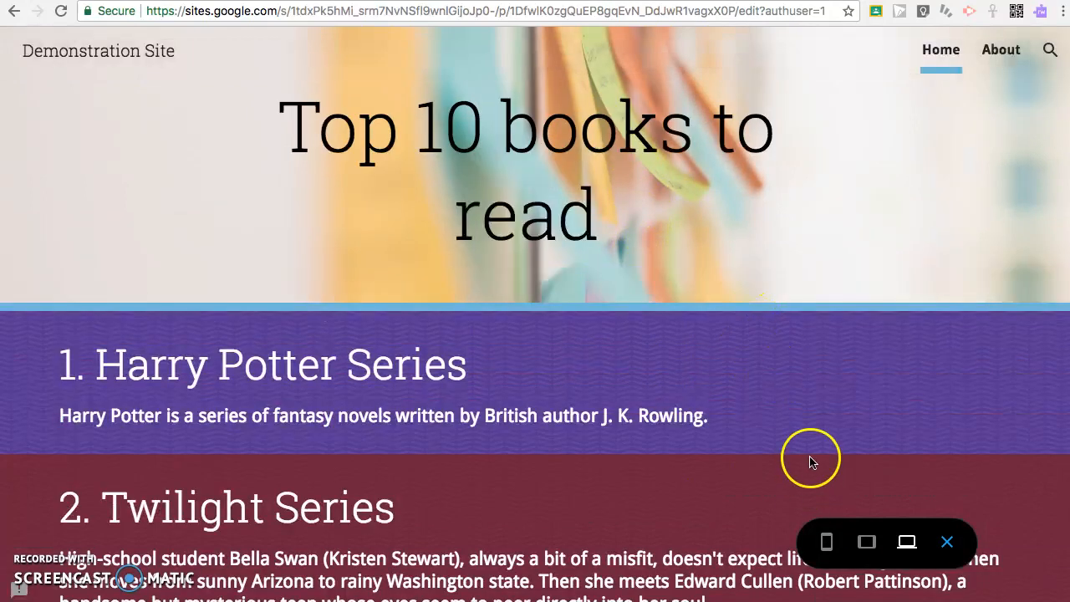
pyautogui.click(991, 49)
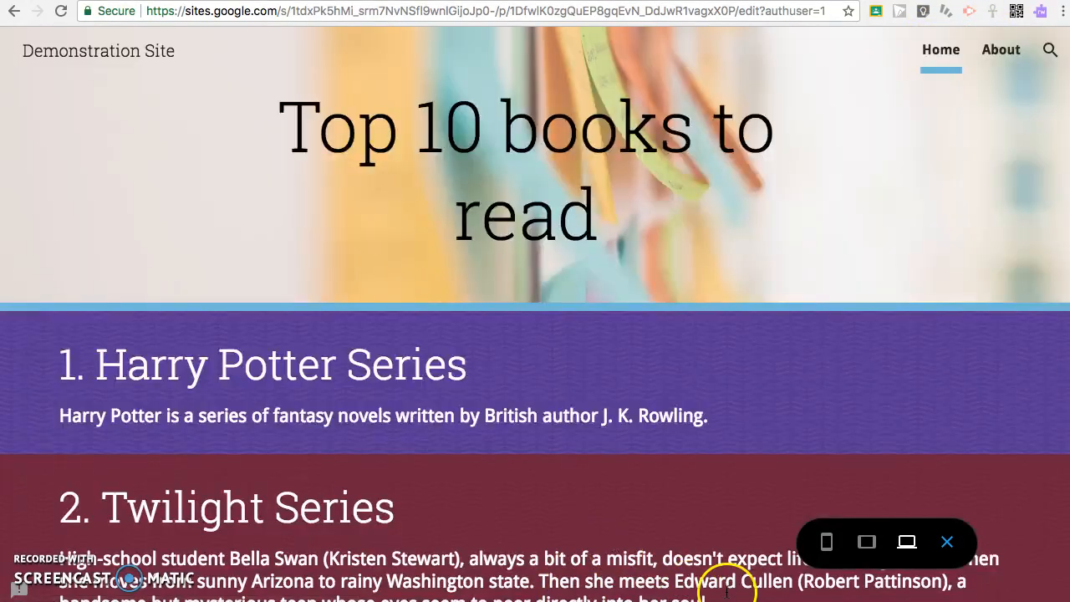
pyautogui.click(863, 545)
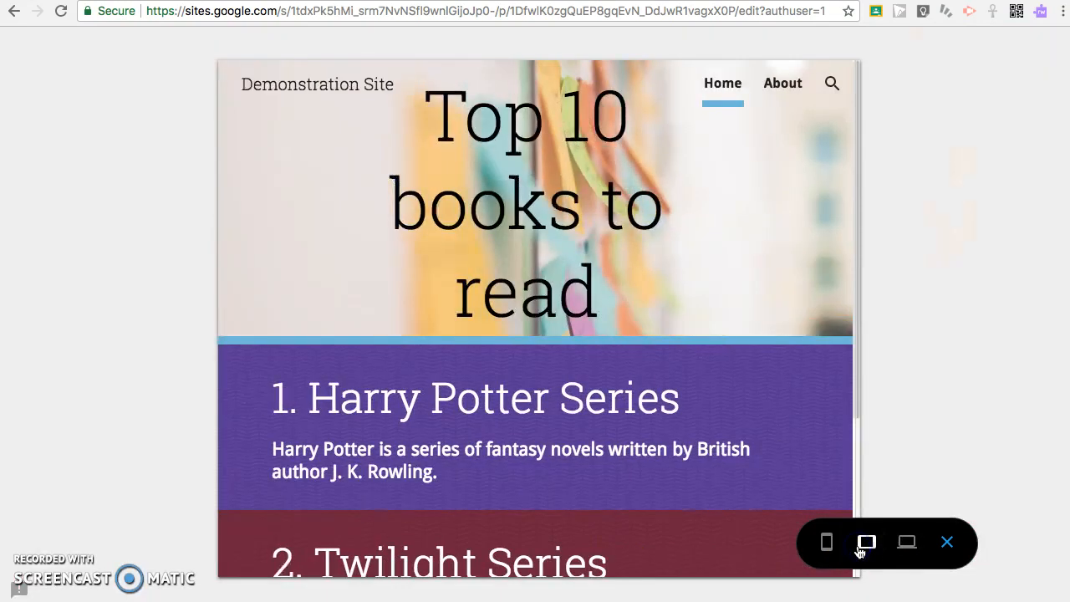
pyautogui.click(809, 543)
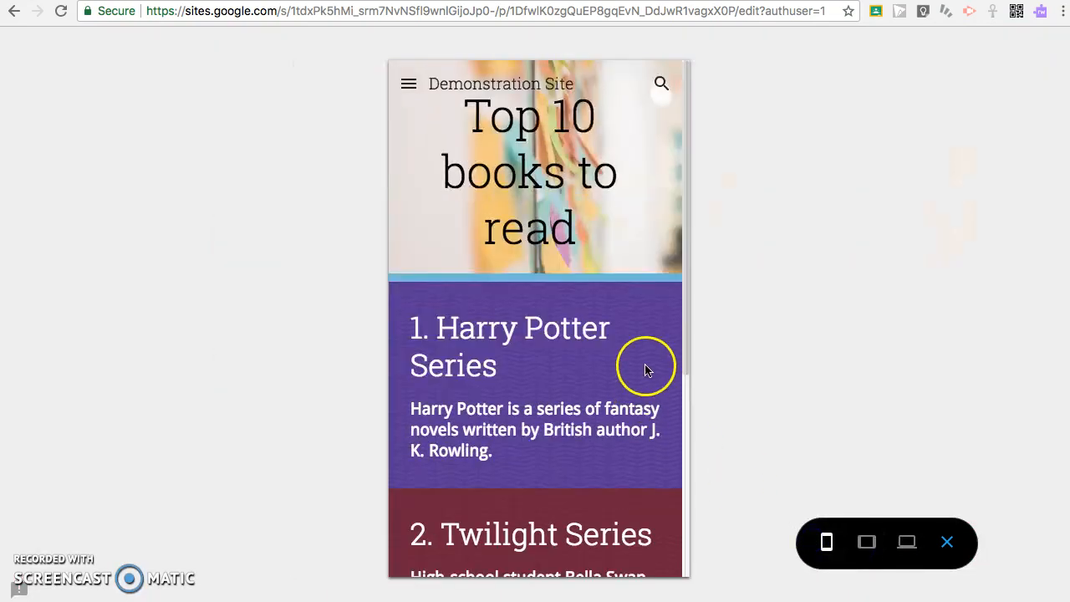
pyautogui.click(411, 82)
pyautogui.click(408, 83)
pyautogui.click(928, 533)
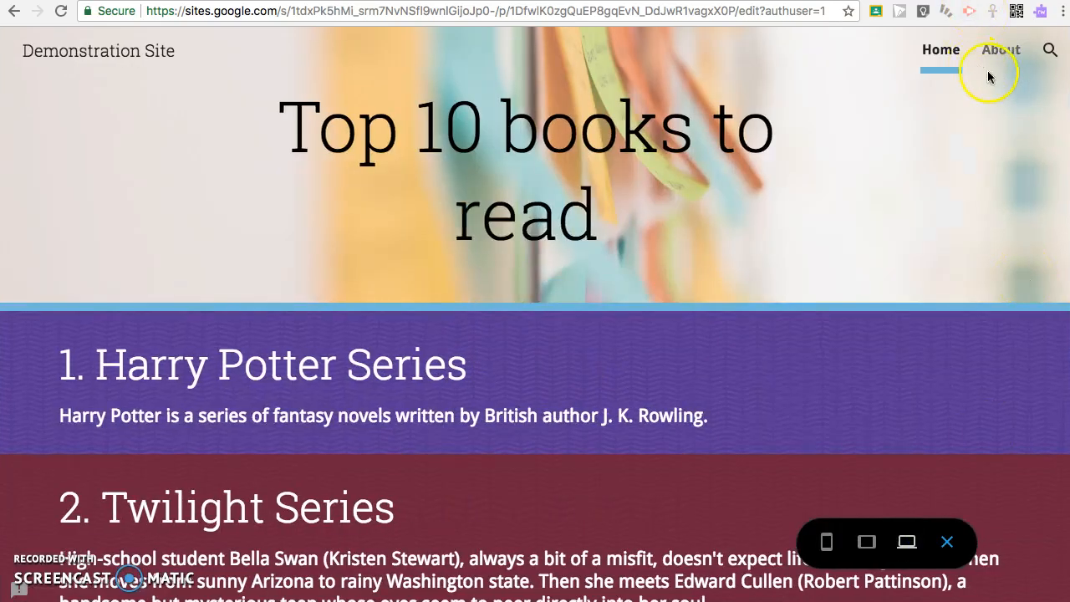
# - Try the site search in the preview, then exit preview
pyautogui.click(1050, 52)
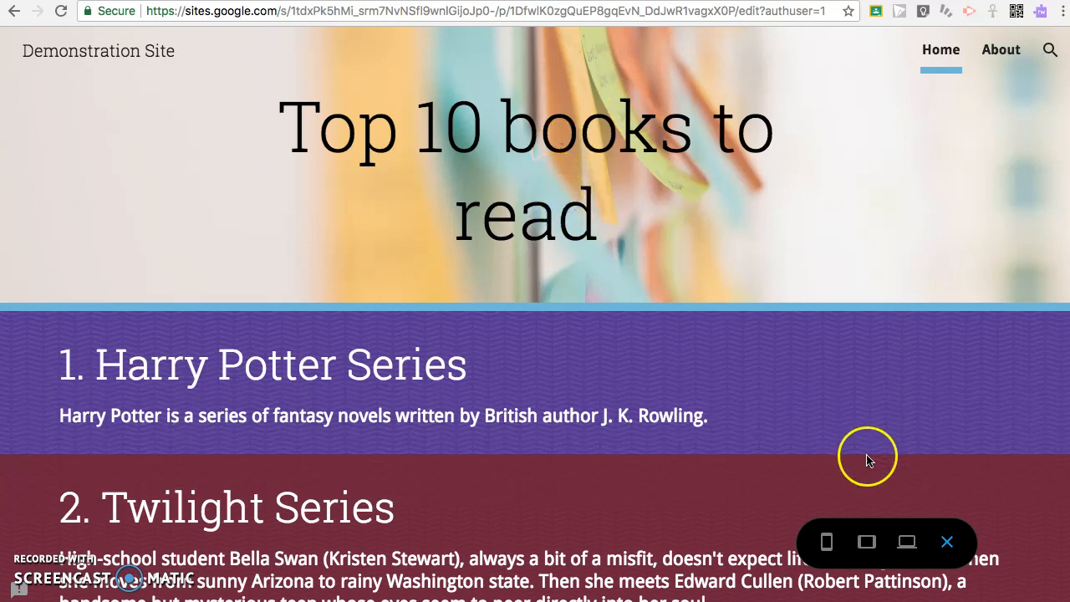
pyautogui.click(1047, 54)
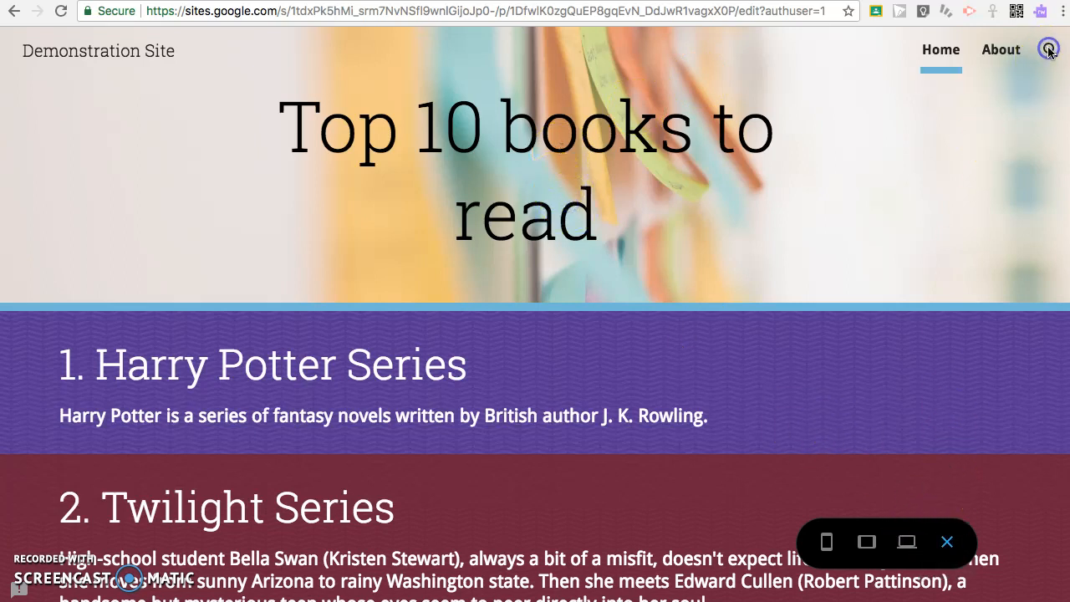
pyautogui.click(1049, 50)
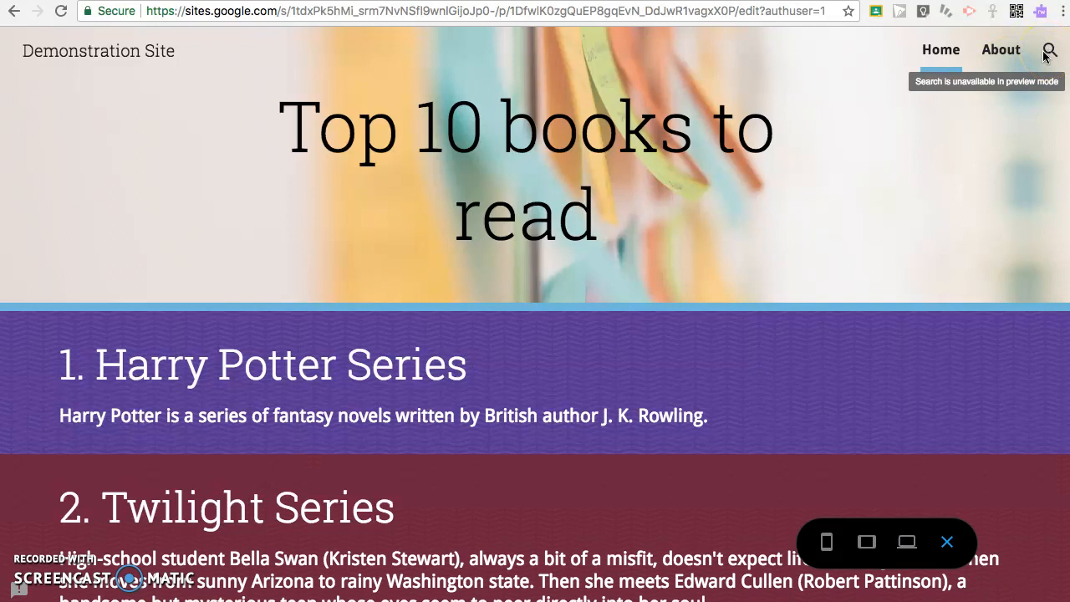
pyautogui.click(947, 541)
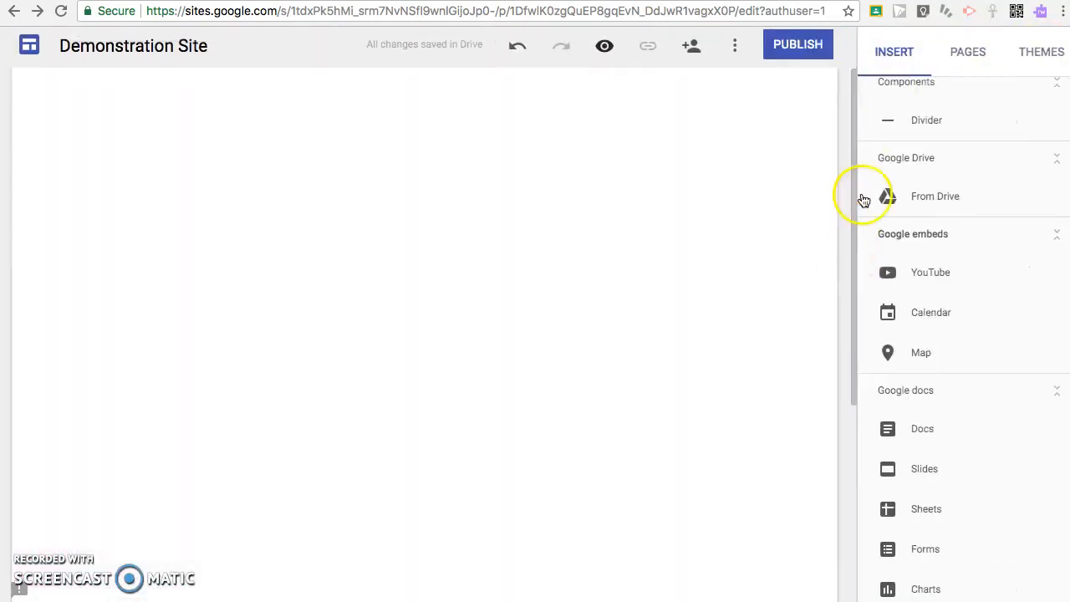
pyautogui.click(736, 55)
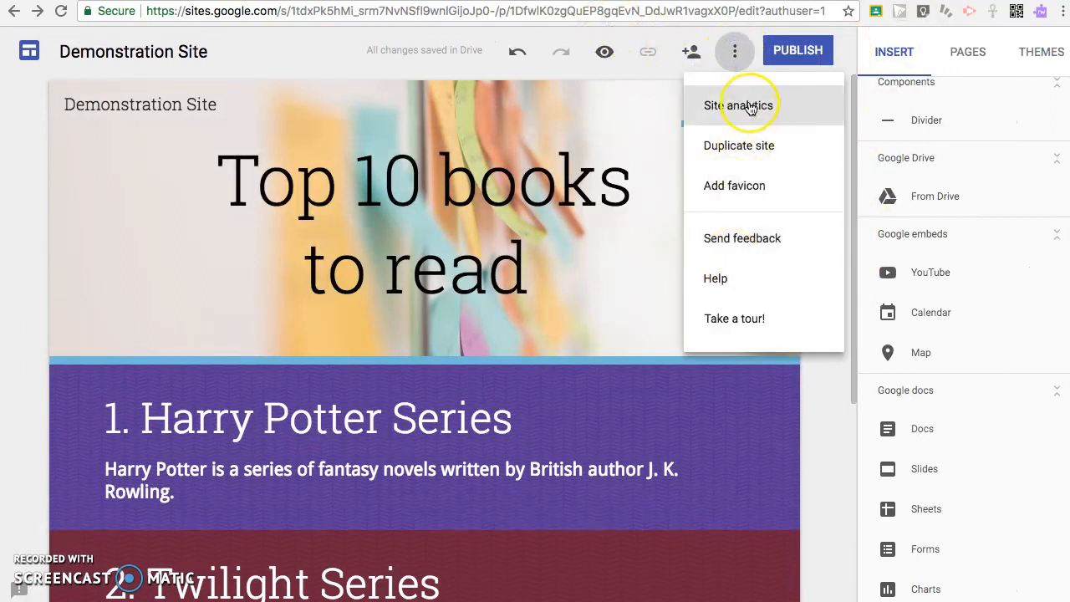
pyautogui.click(751, 134)
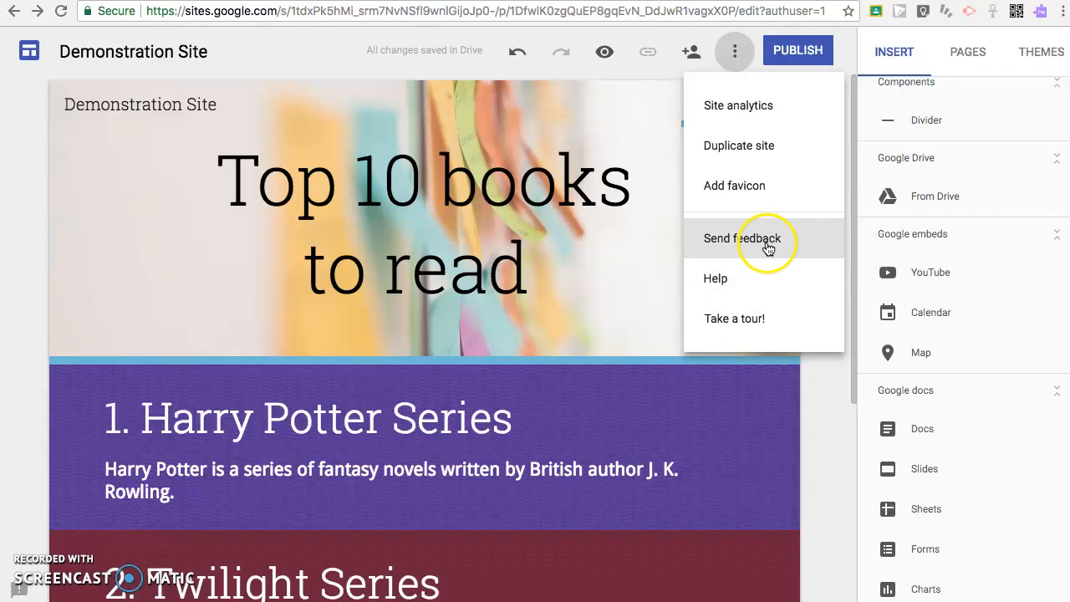
pyautogui.click(608, 260)
pyautogui.click(592, 244)
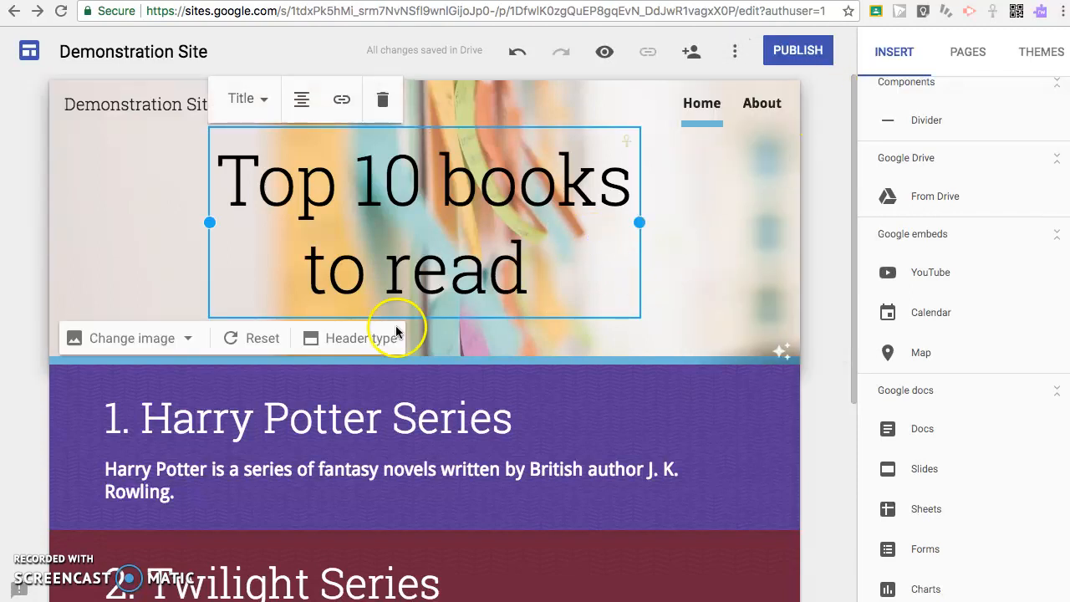
# - Enter top10books2008 as the publish web address and open the sharing settings via Manage
pyautogui.click(832, 222)
pyautogui.click(786, 63)
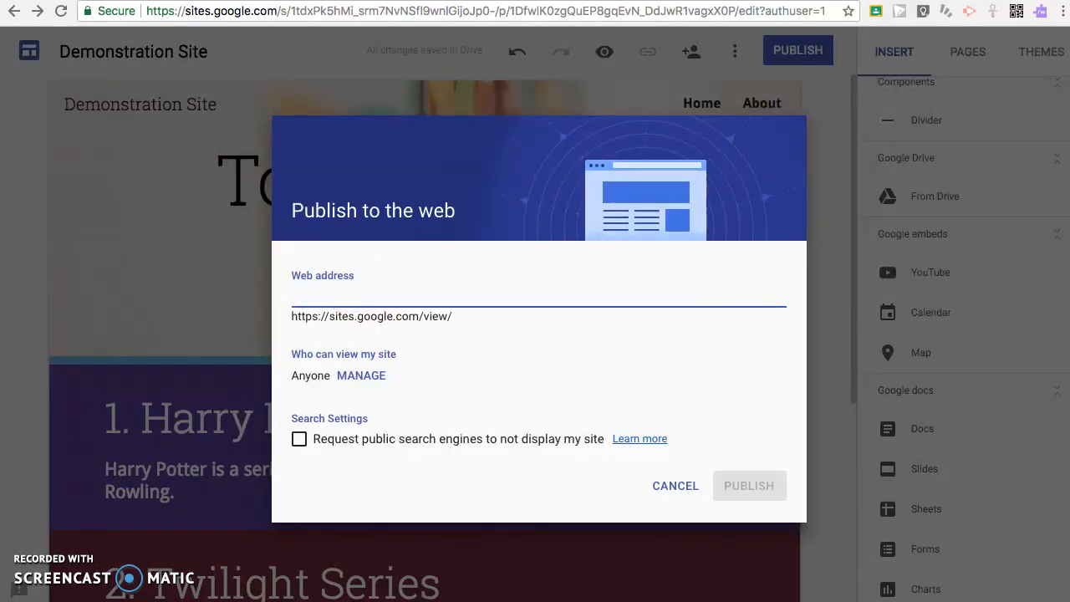
pyautogui.write('top10')
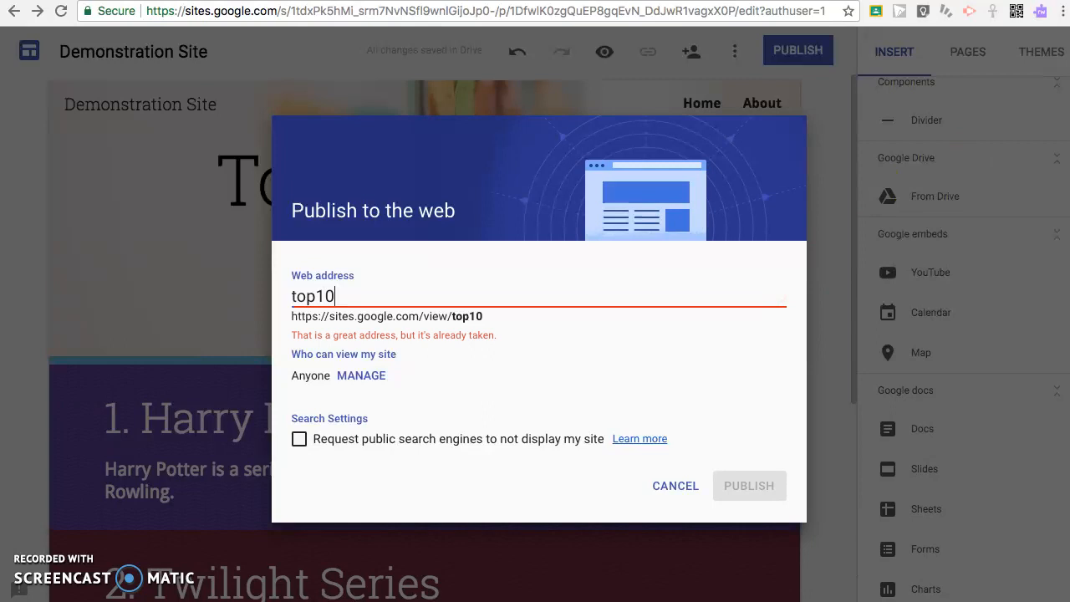
pyautogui.write('books')
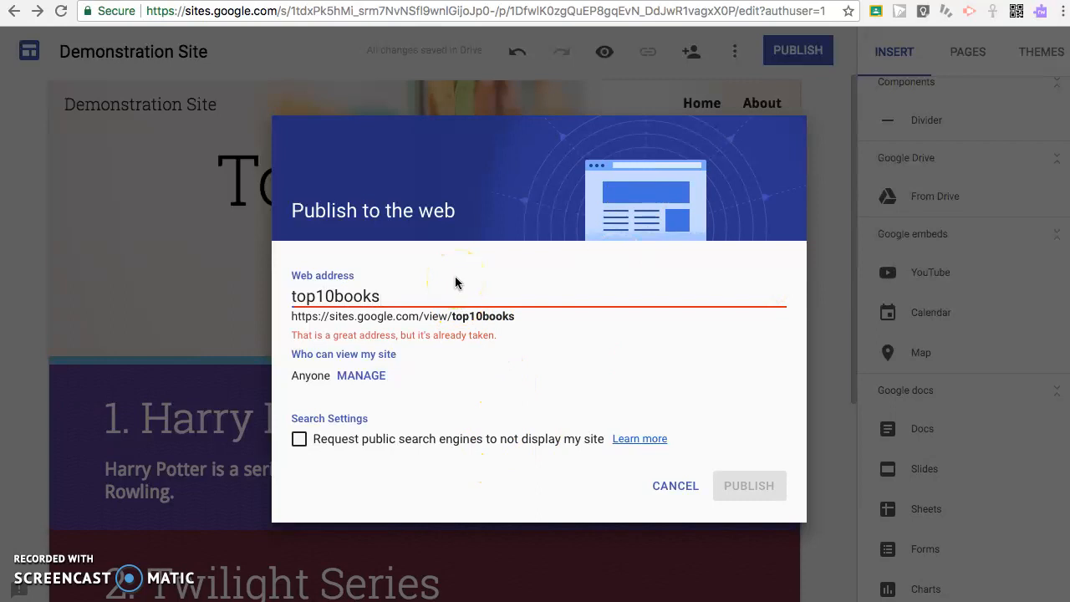
pyautogui.write('2008')
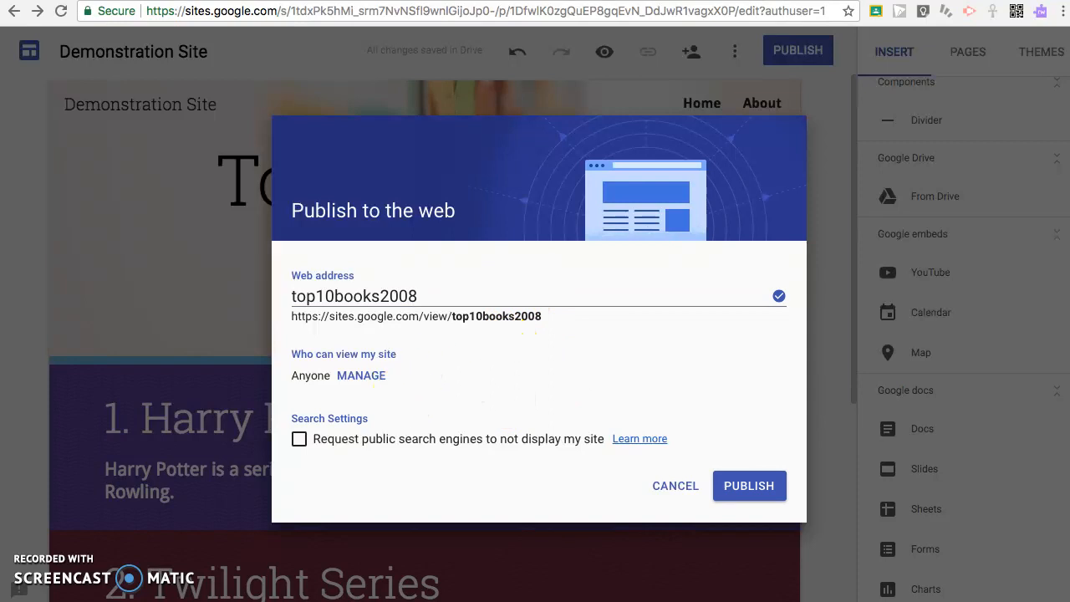
pyautogui.click(354, 375)
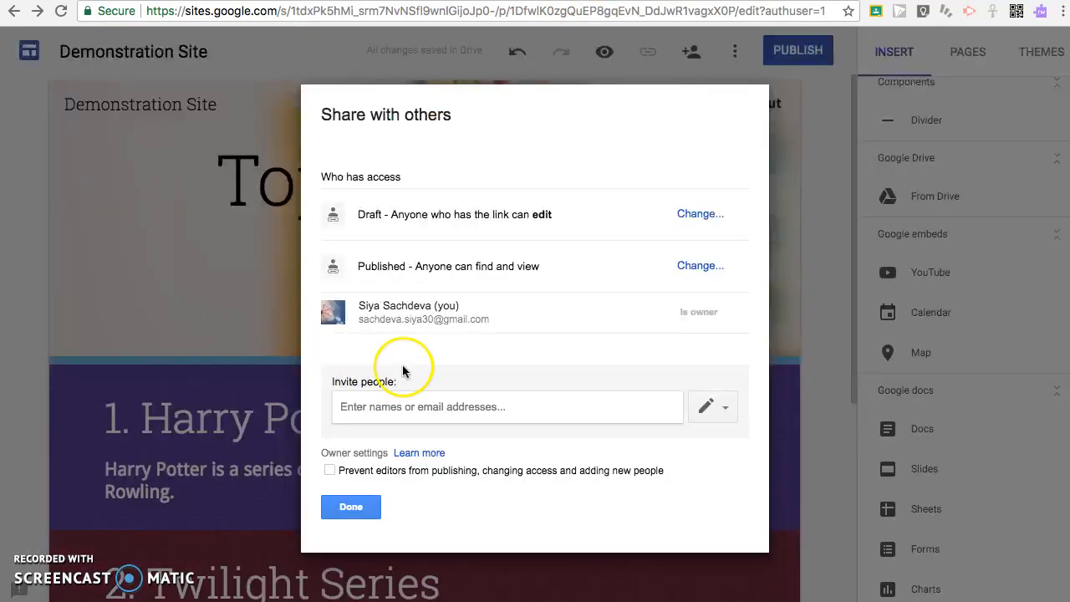
# - Restrict the draft to Off – Specific people and save
pyautogui.click(685, 215)
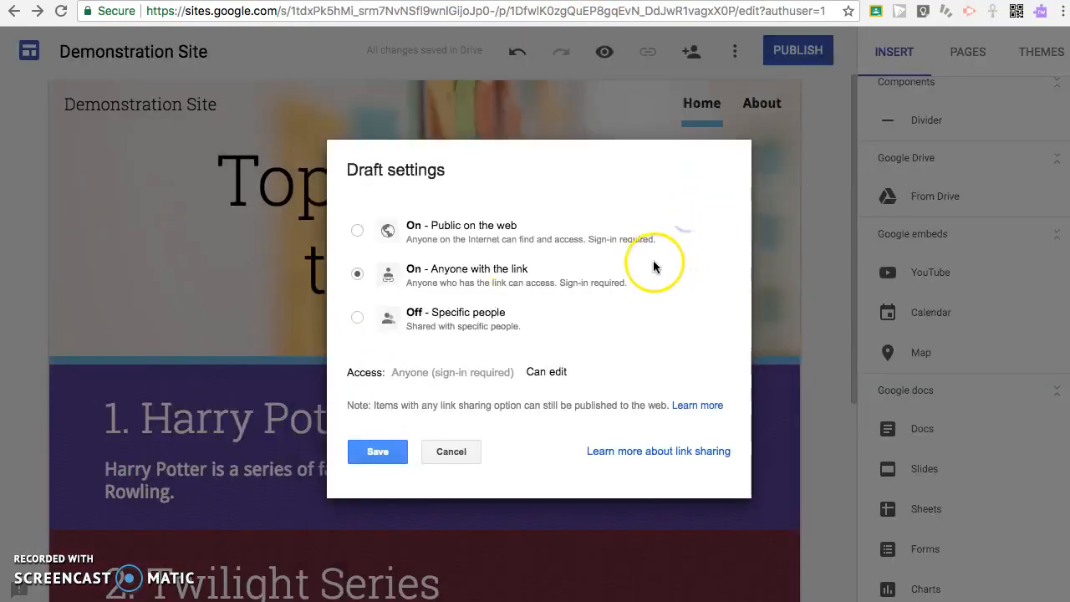
pyautogui.click(355, 315)
pyautogui.click(380, 423)
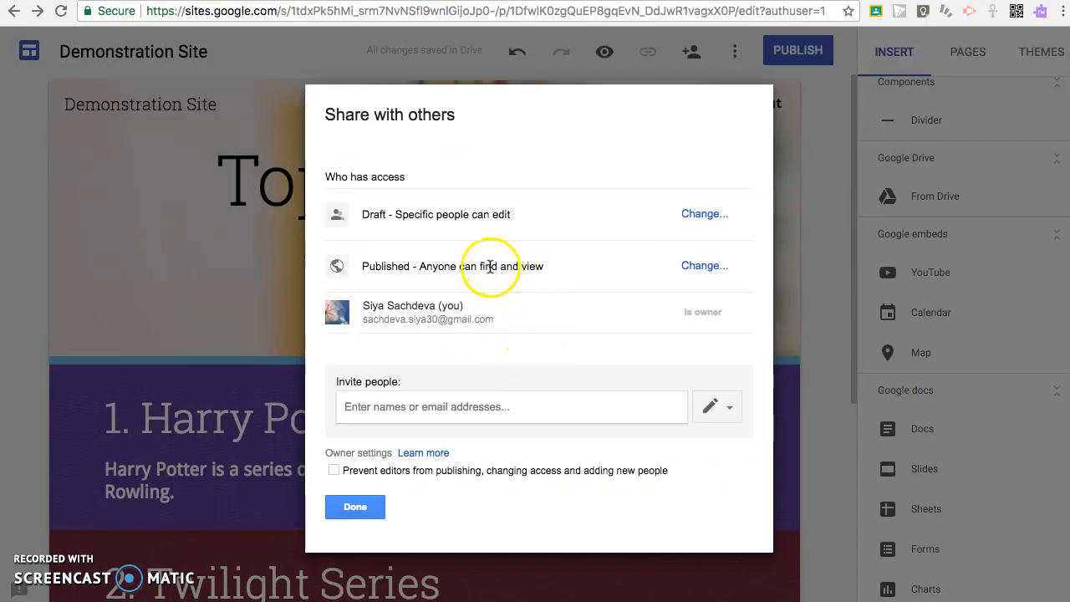
pyautogui.click(353, 505)
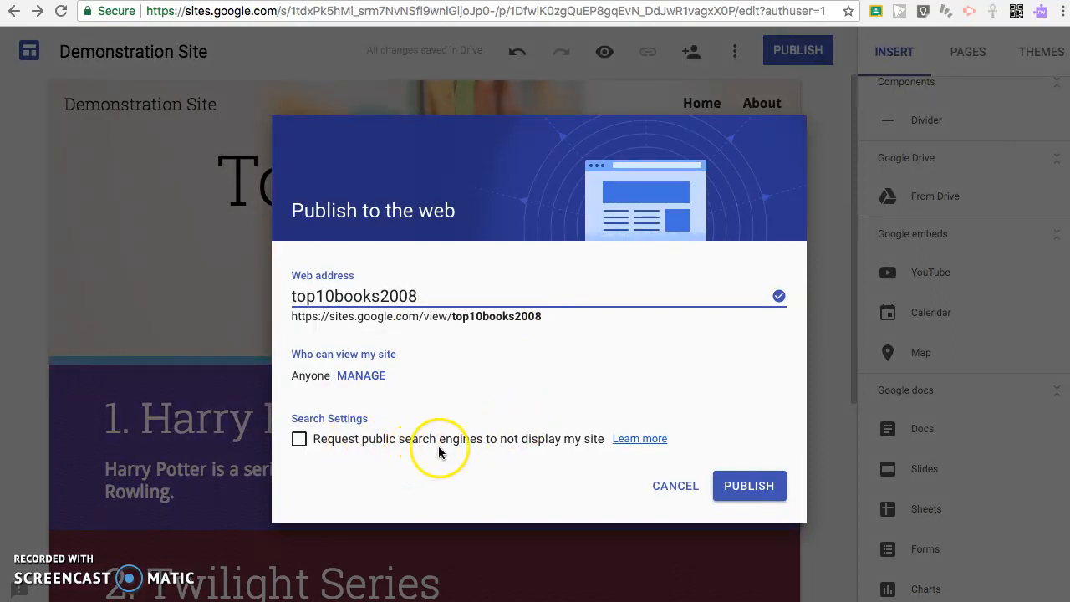
# - Publish the site at top10books2008 and view the live site
pyautogui.click(749, 485)
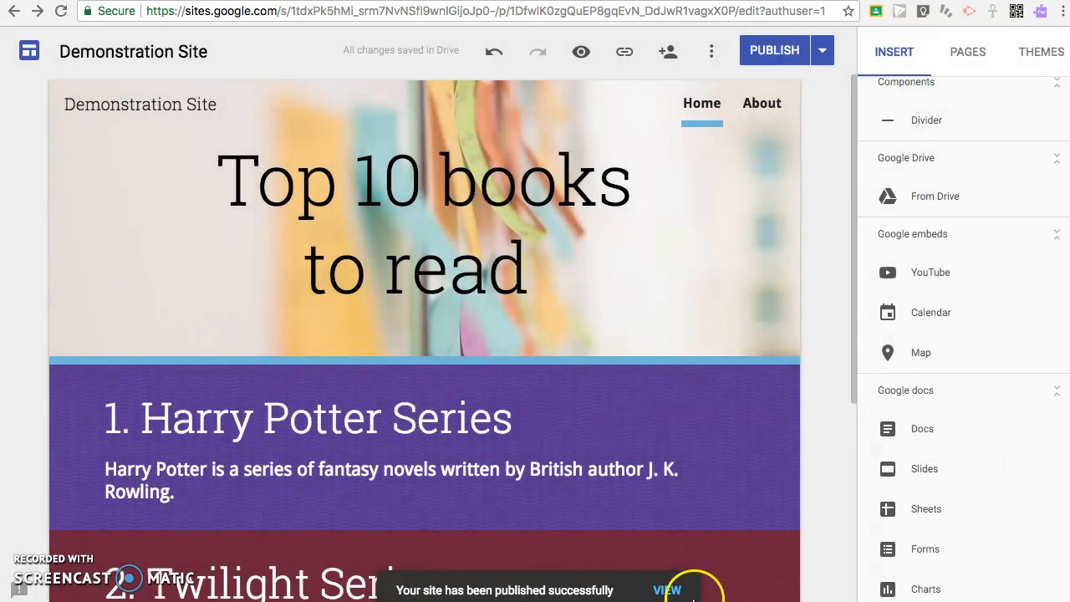
pyautogui.click(668, 592)
pyautogui.scroll(-2, 915, 480)
pyautogui.scroll(2, 1007, 252)
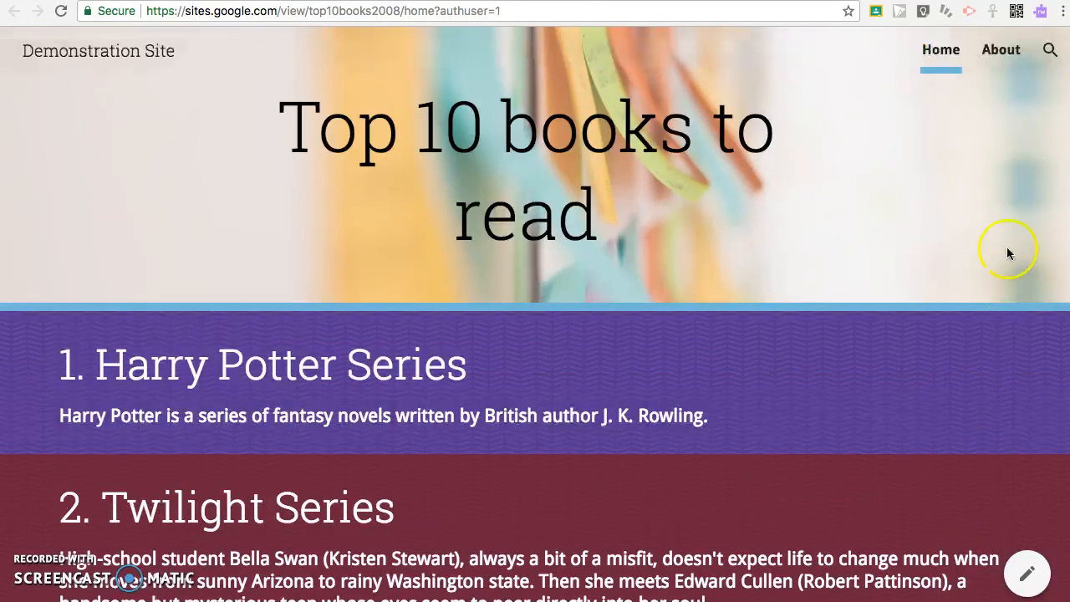
# - Search the published site for 'twilight' and 'about', opening Home then About from the results
pyautogui.click(1051, 52)
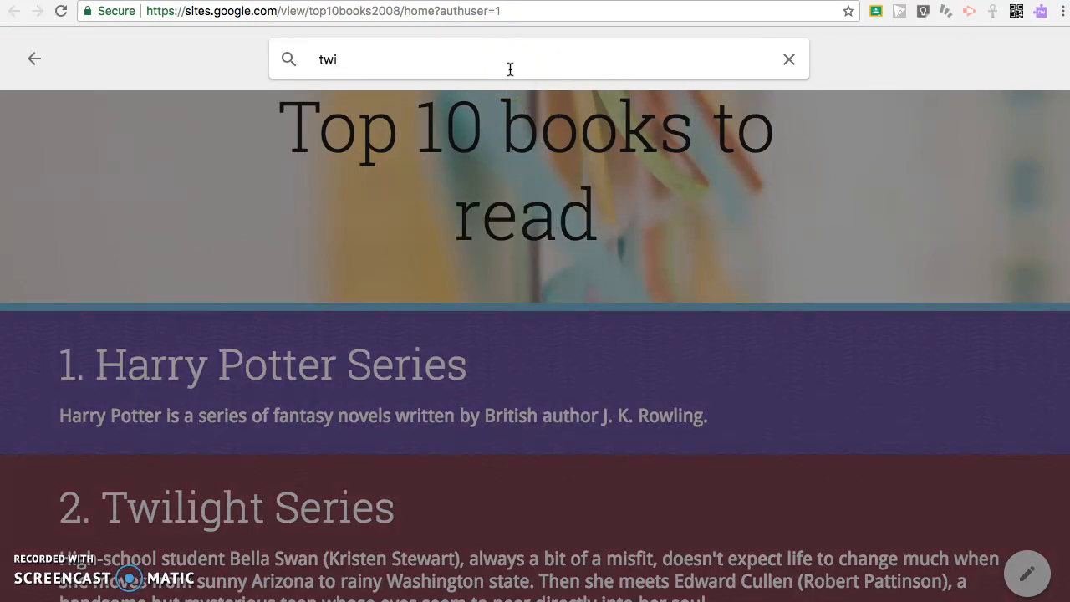
pyautogui.press('Return')
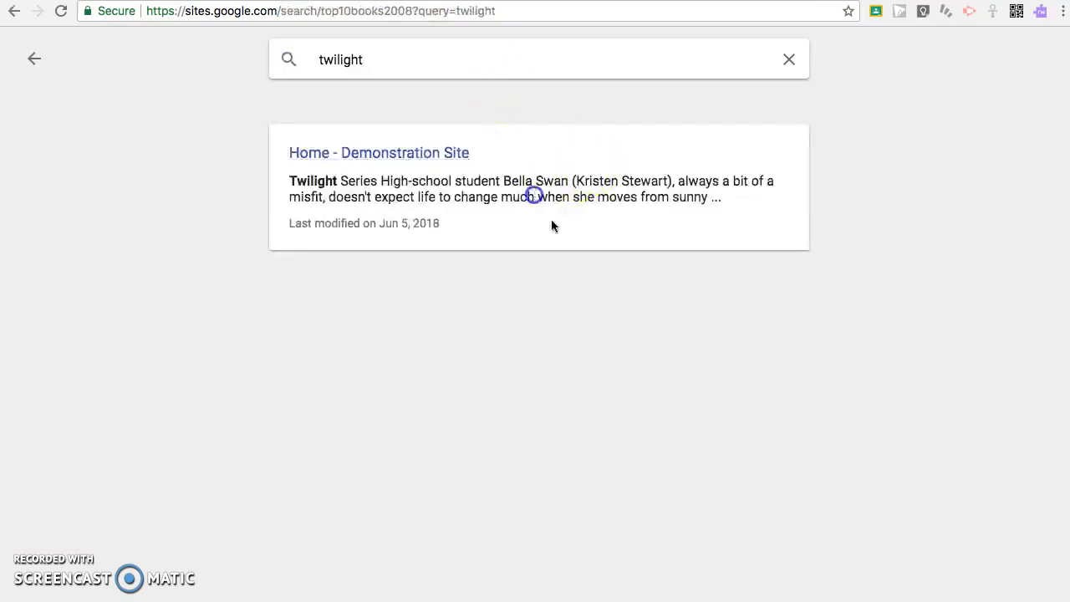
pyautogui.click(431, 162)
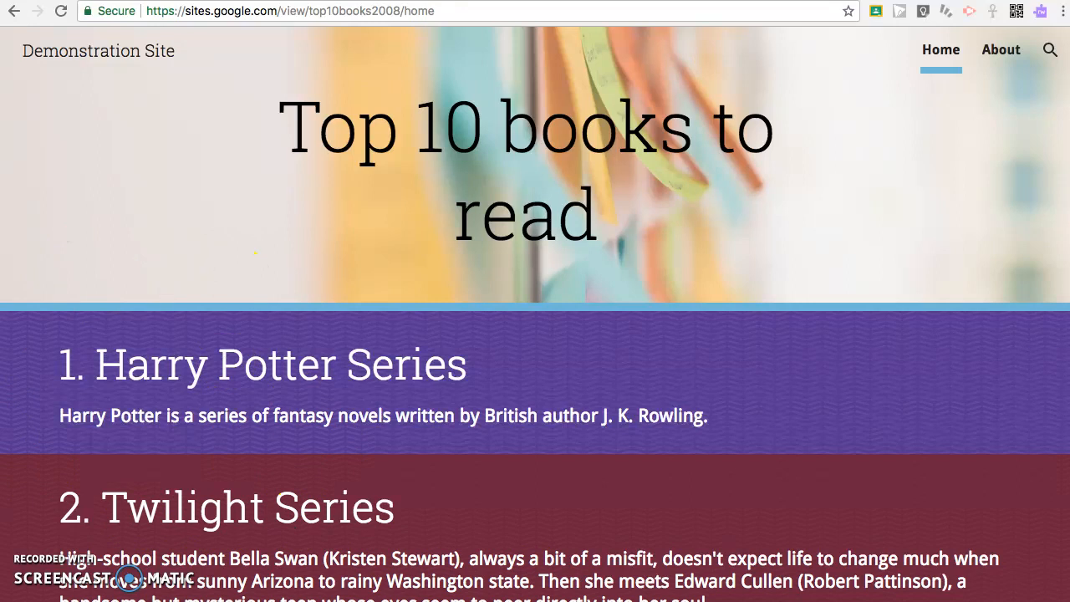
pyautogui.click(1050, 50)
pyautogui.write('about')
pyautogui.press('Return')
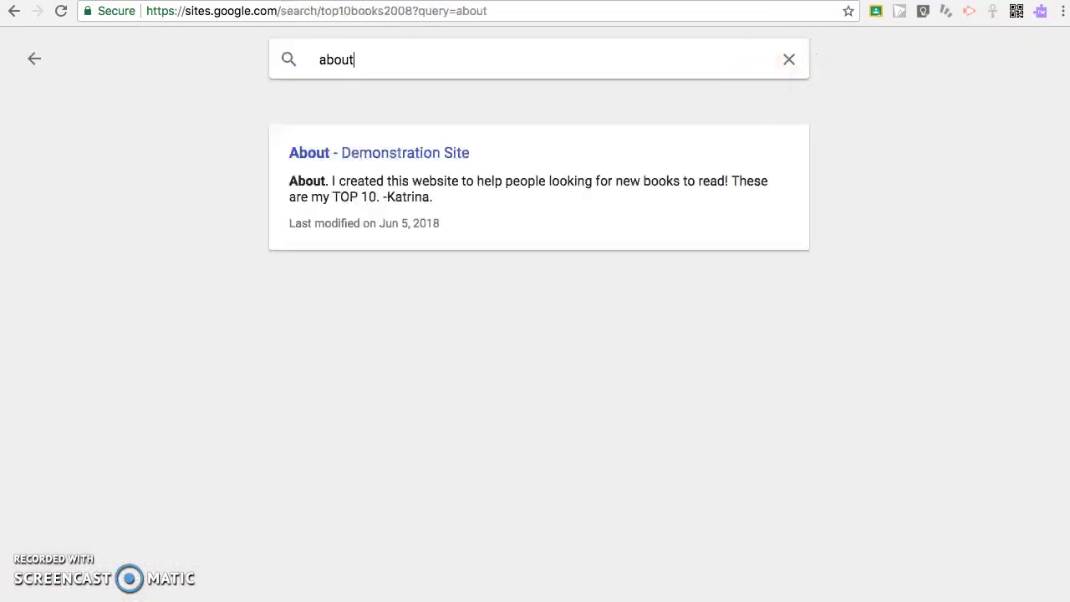
pyautogui.click(400, 152)
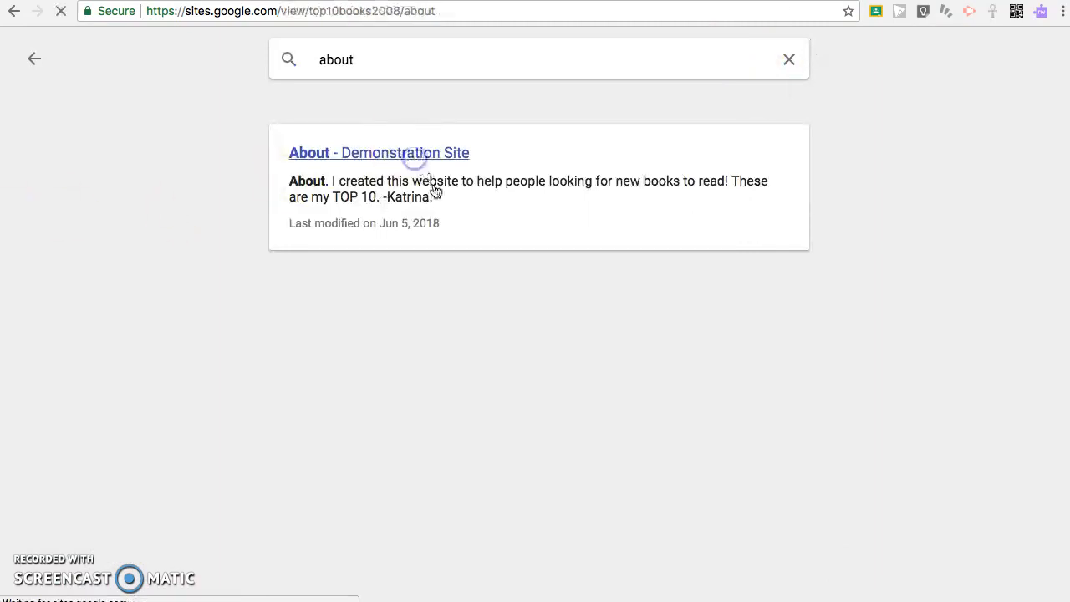
# - Open and dismiss the Report abuse dialog, then return to the Home page
pyautogui.scroll(-5, 616, 394)
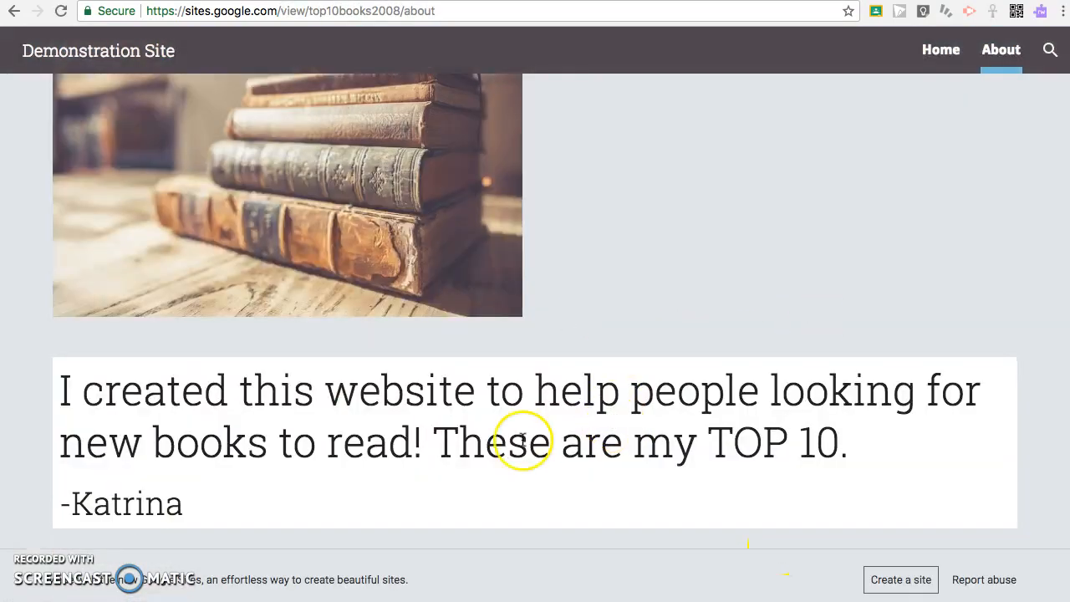
pyautogui.scroll(5, 537, 332)
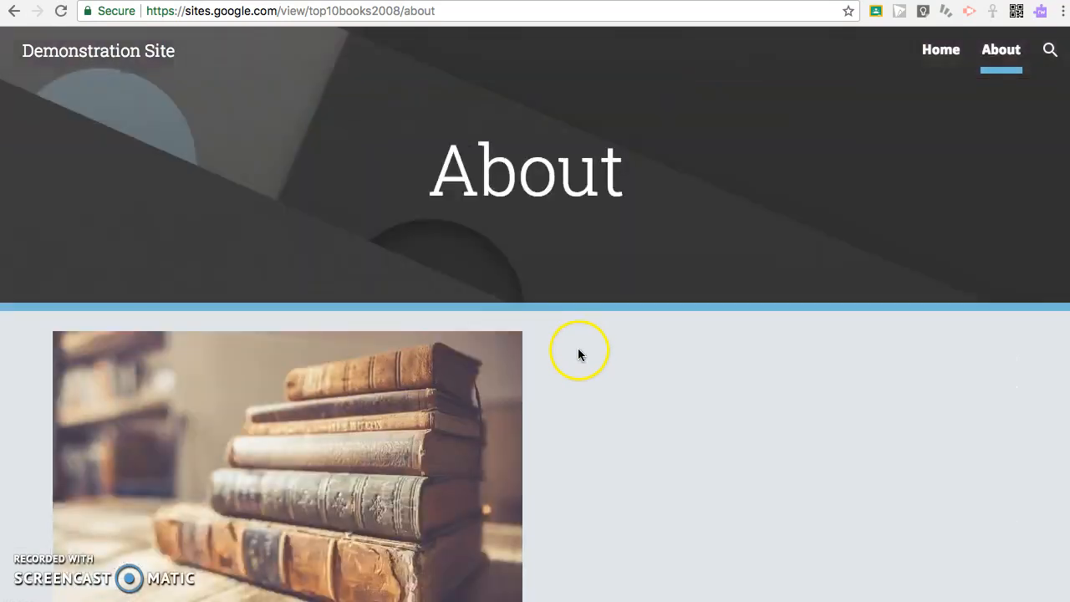
pyautogui.scroll(-5, 578, 347)
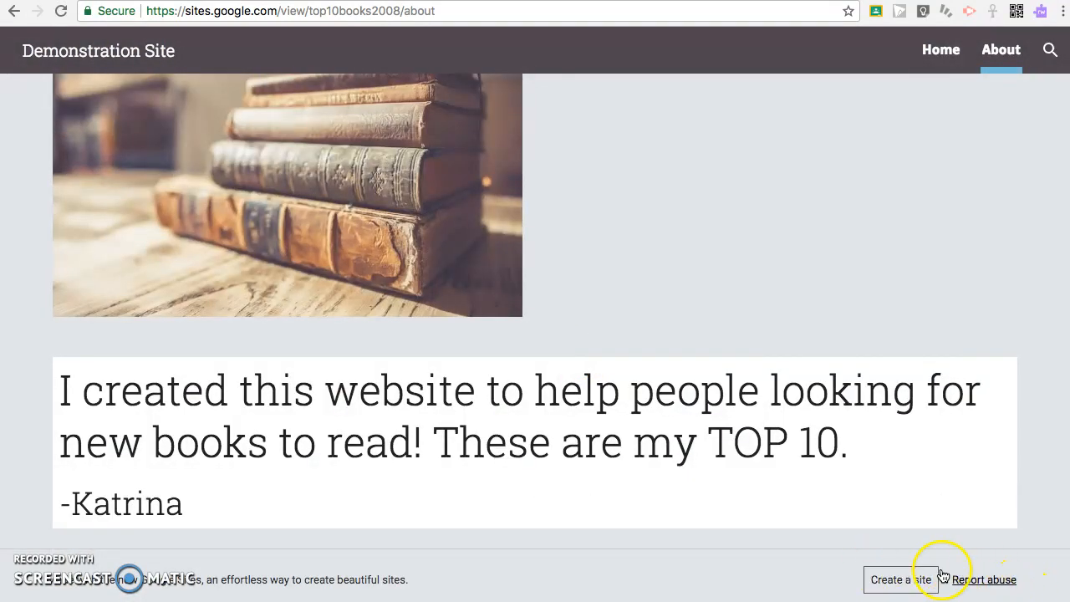
pyautogui.click(985, 580)
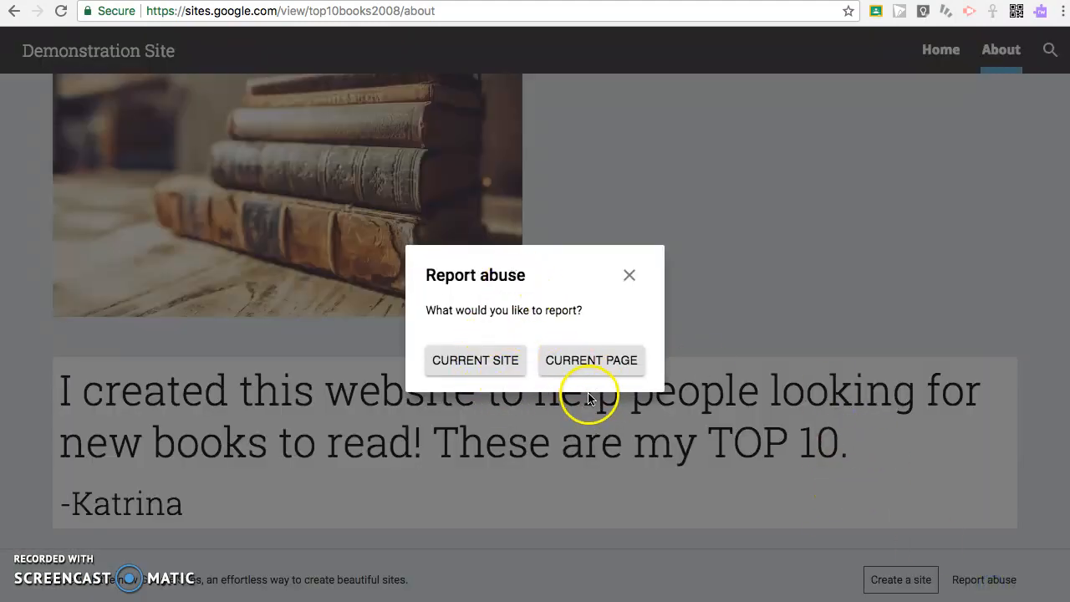
pyautogui.click(629, 275)
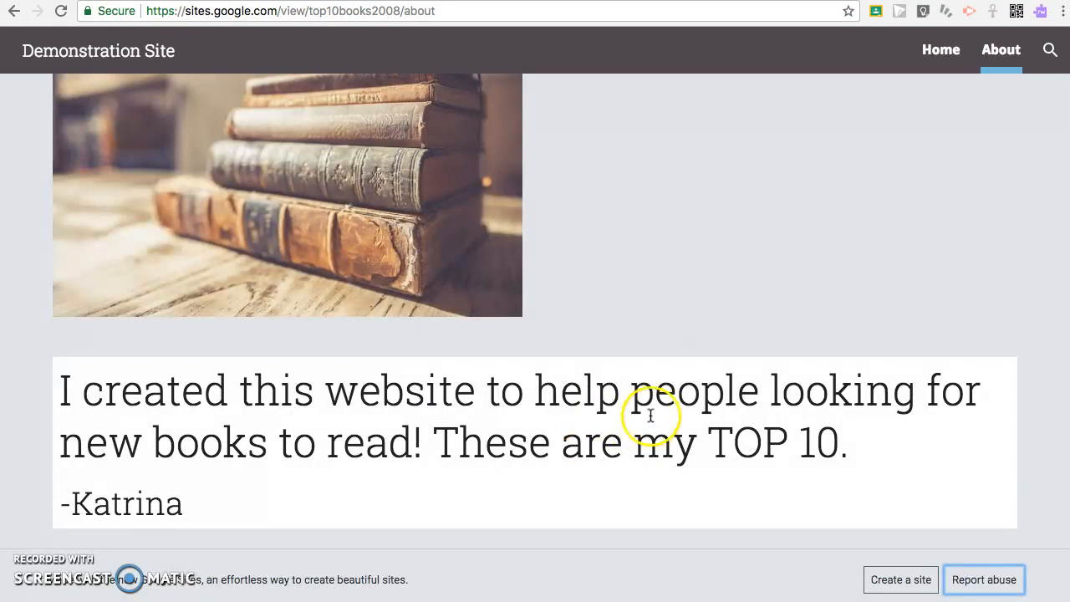
pyautogui.scroll(5, 651, 416)
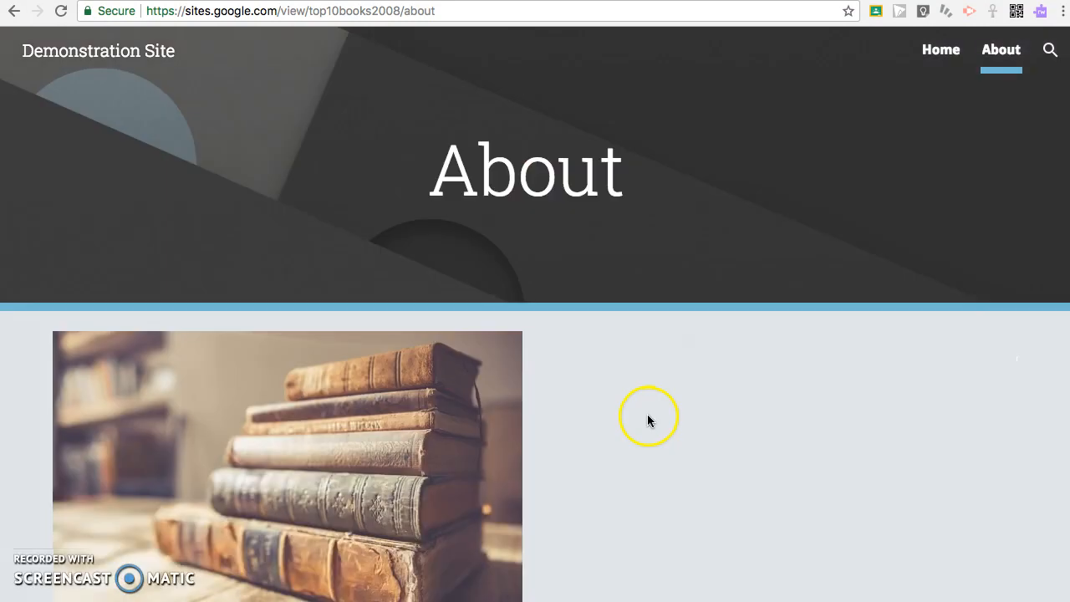
pyautogui.click(944, 50)
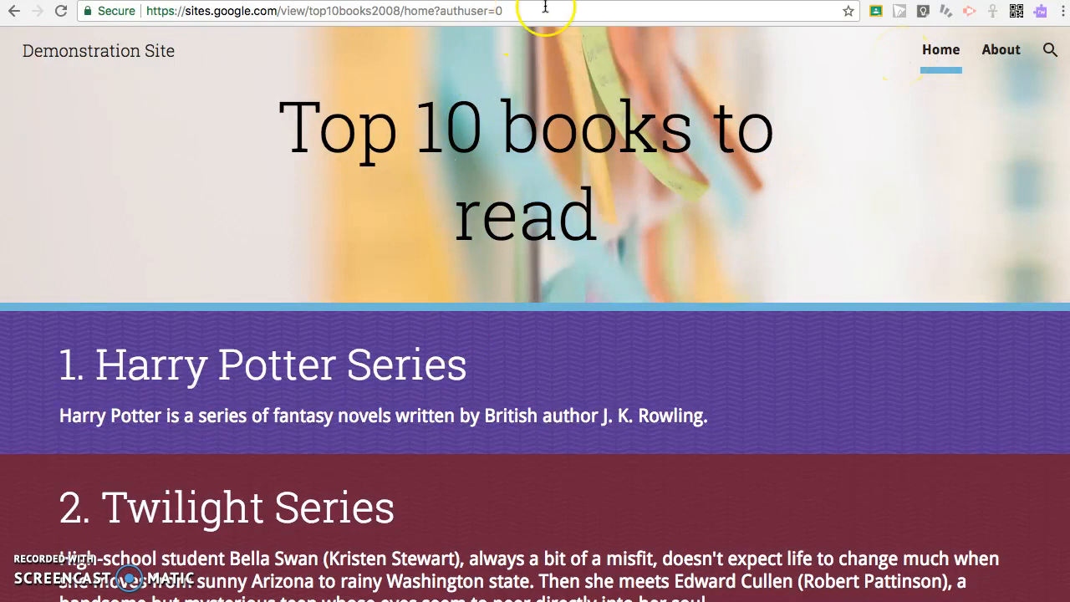
pyautogui.scroll(-2, 628, 298)
pyautogui.scroll(2, 628, 291)
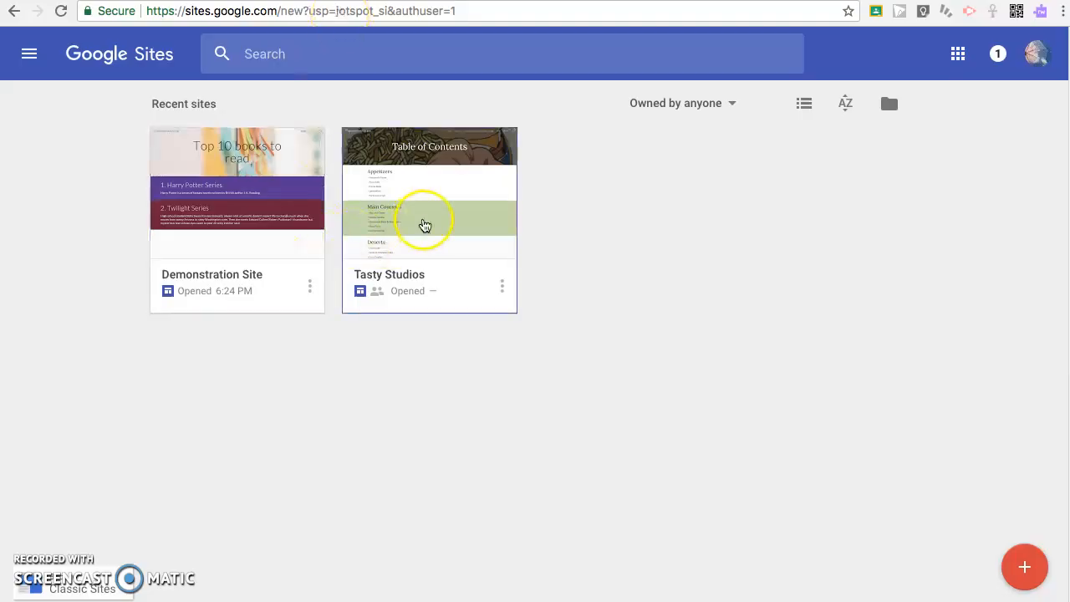
# - Publish the Tasty Studios Vegetarian Food Recipes site and view the live version
pyautogui.click(392, 218)
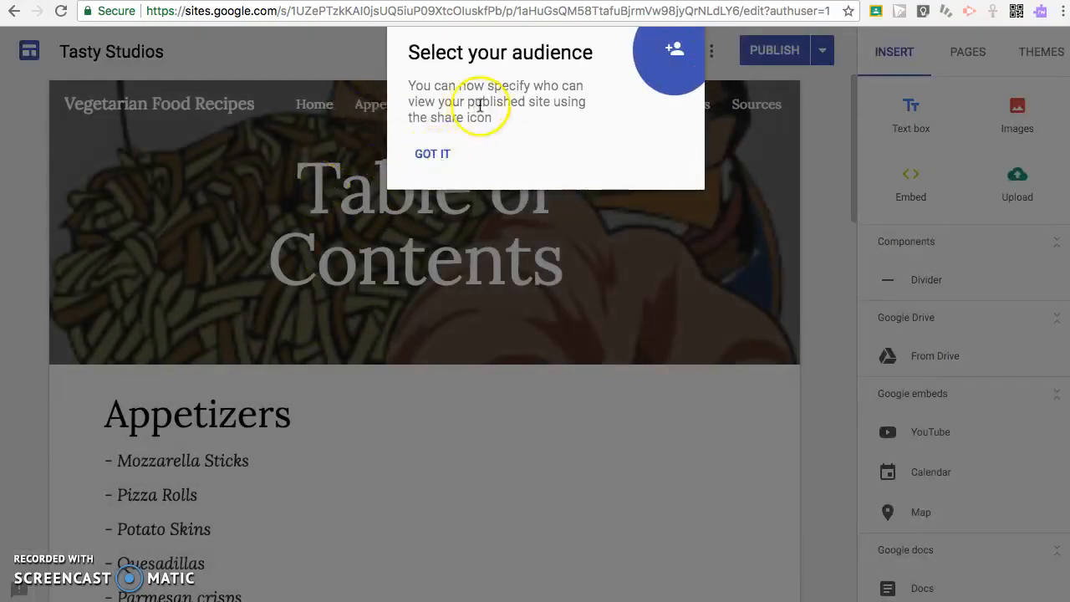
pyautogui.click(433, 154)
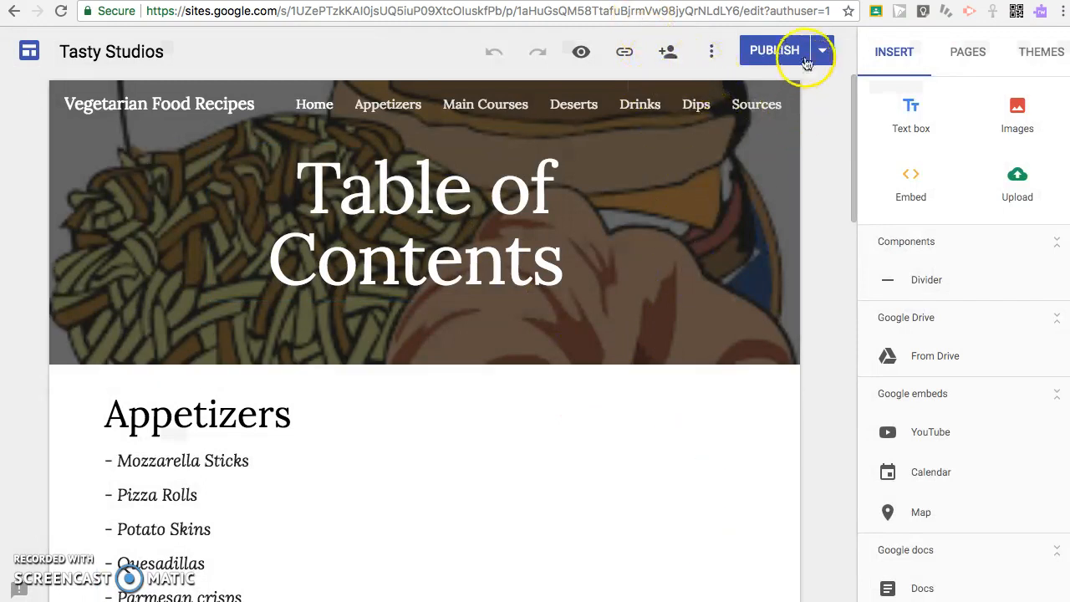
pyautogui.click(776, 52)
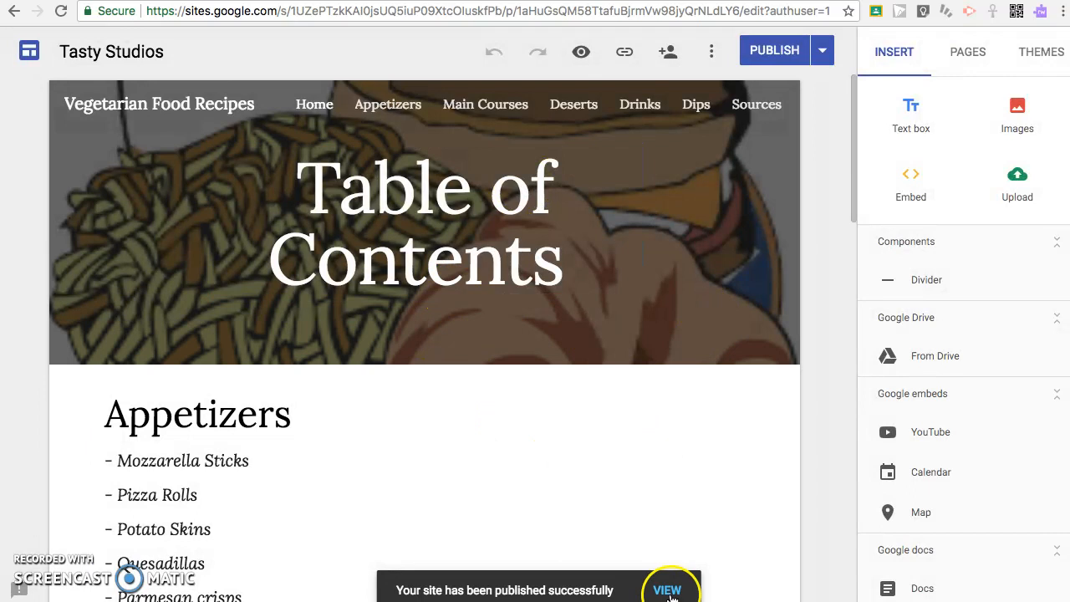
pyautogui.click(668, 592)
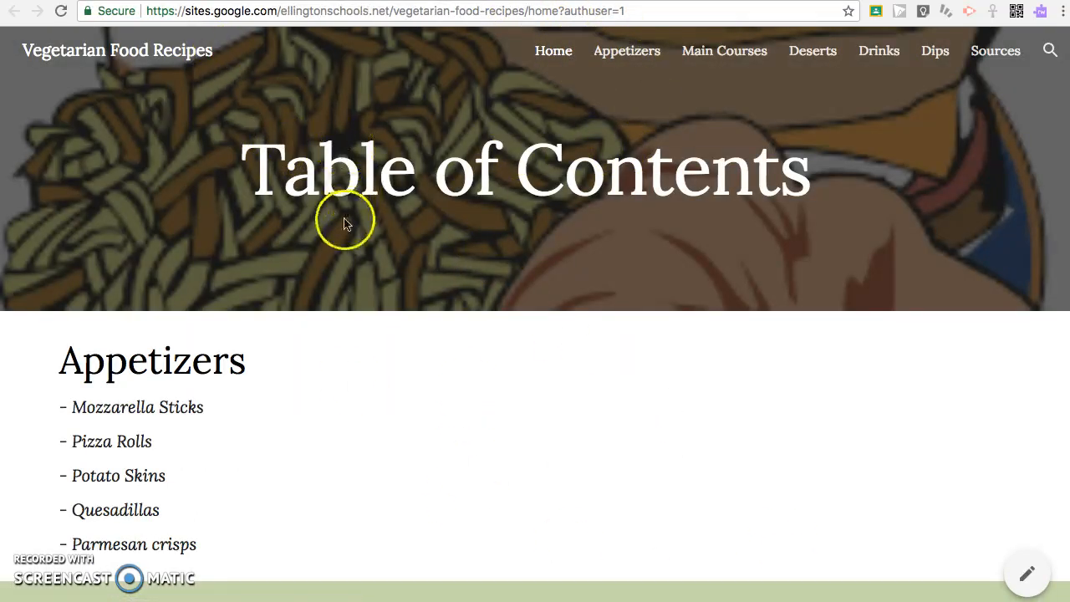
# - Scroll through the live Home page, then the Appetizers page
pyautogui.scroll(-5, 406, 412)
pyautogui.scroll(5, 407, 418)
pyautogui.scroll(-3, 413, 468)
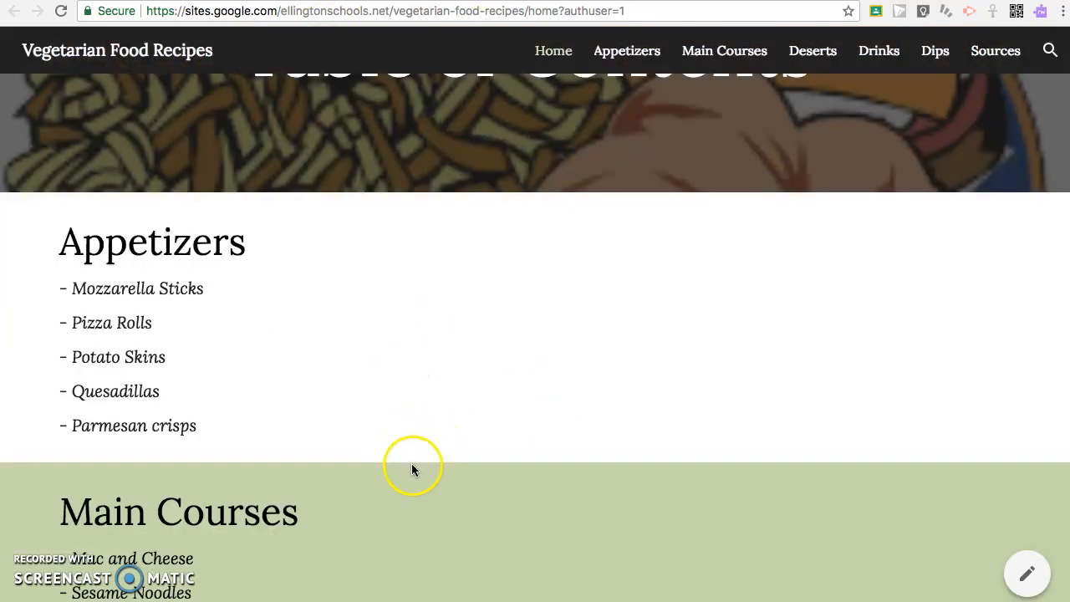
pyautogui.scroll(-15, 267, 512)
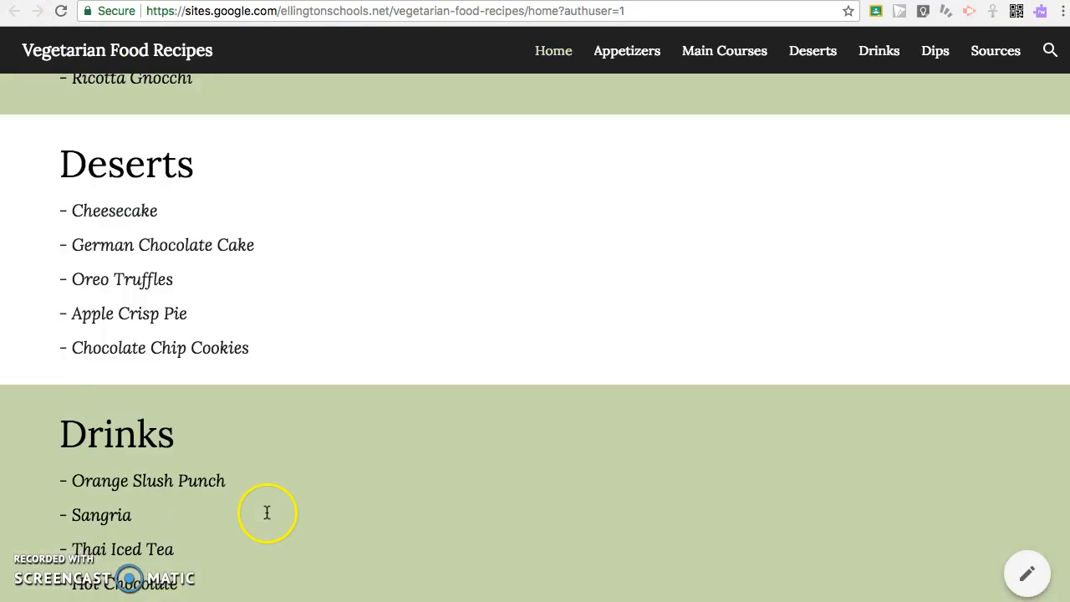
pyautogui.click(618, 51)
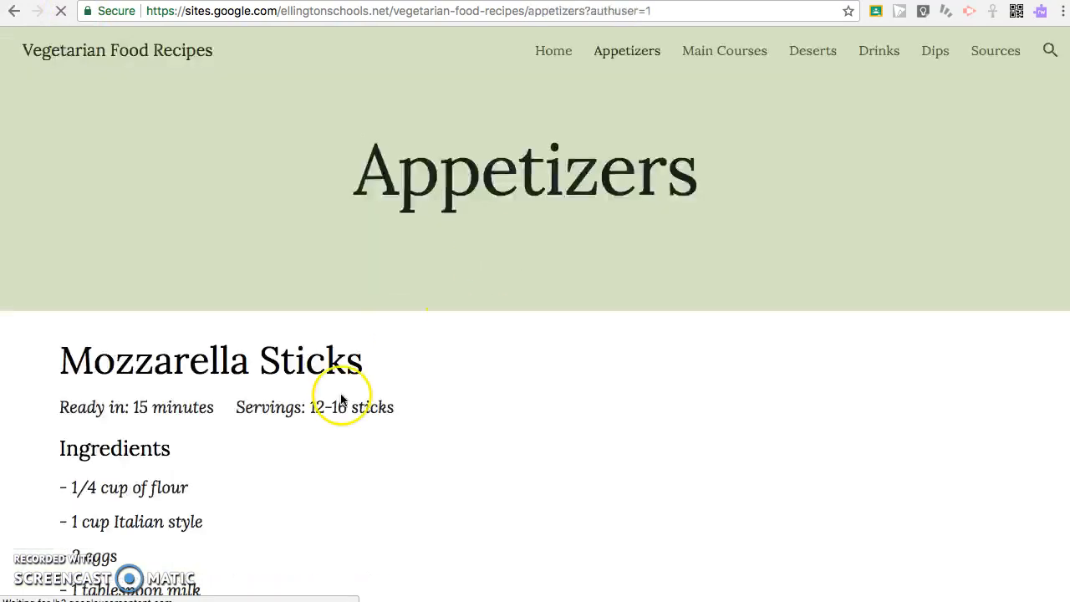
pyautogui.scroll(-15, 337, 514)
pyautogui.scroll(-20, 335, 504)
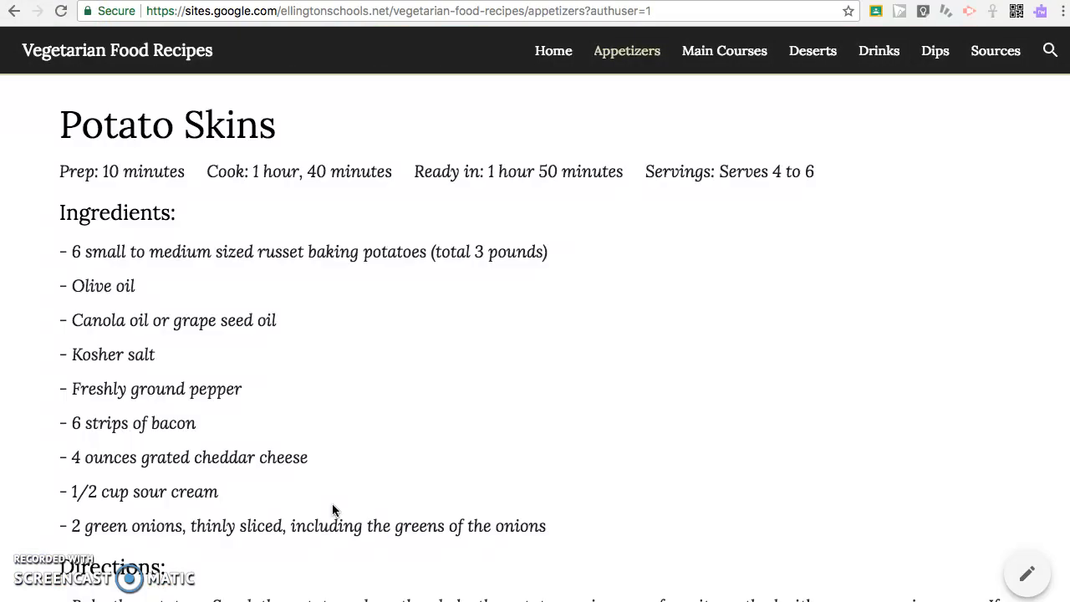
pyautogui.scroll(6, 359, 430)
pyautogui.scroll(10, 359, 430)
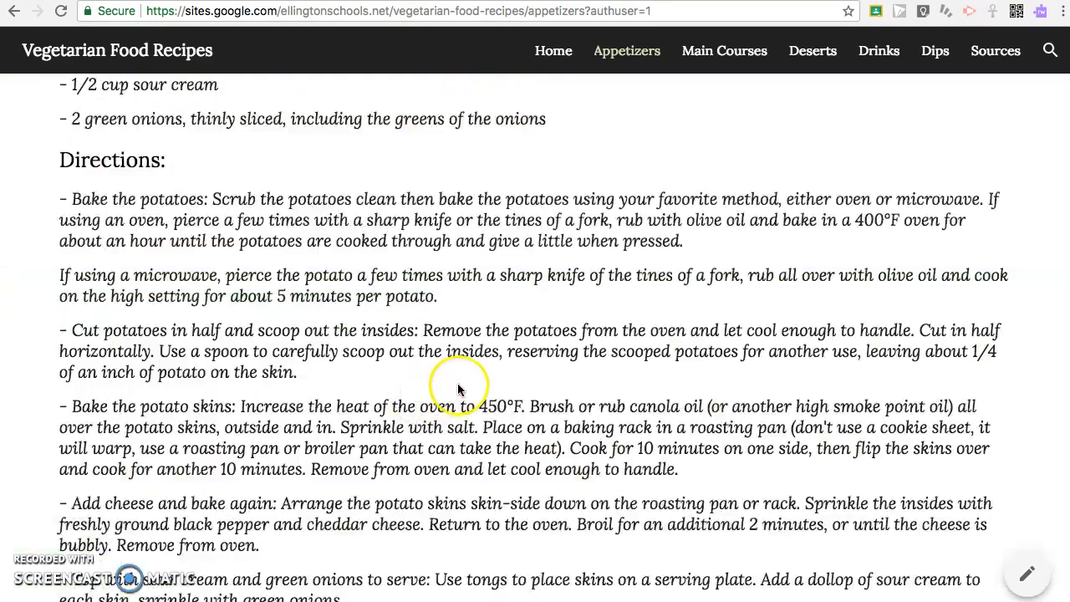
# - Browse the live Main Courses and Sources pages
pyautogui.click(721, 55)
pyautogui.scroll(-15, 513, 279)
pyautogui.click(975, 50)
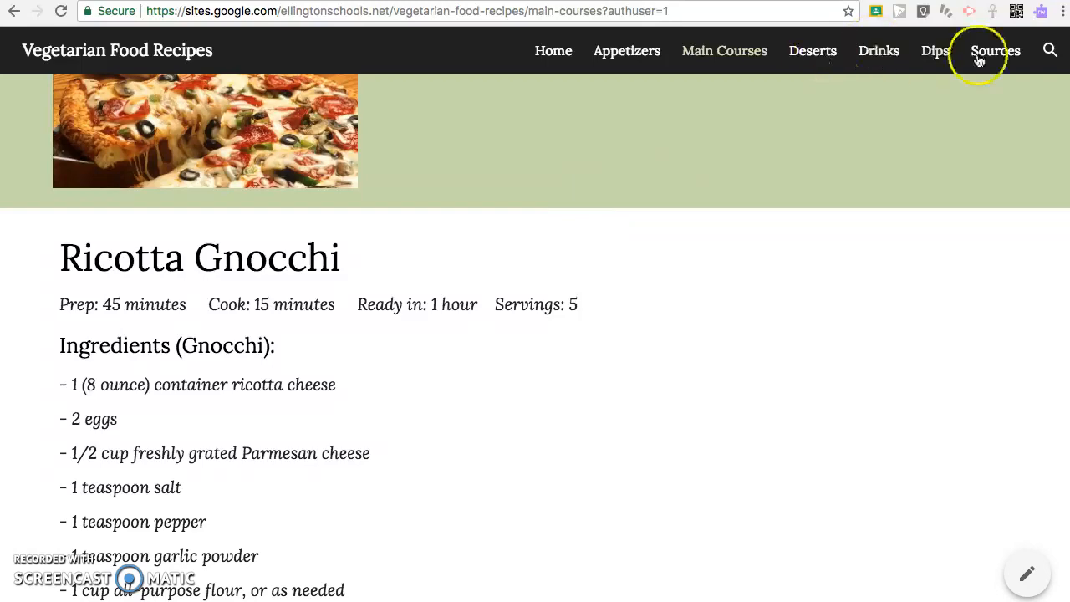
pyautogui.scroll(-5, 589, 321)
pyautogui.scroll(-5, 590, 321)
pyautogui.scroll(15, 607, 298)
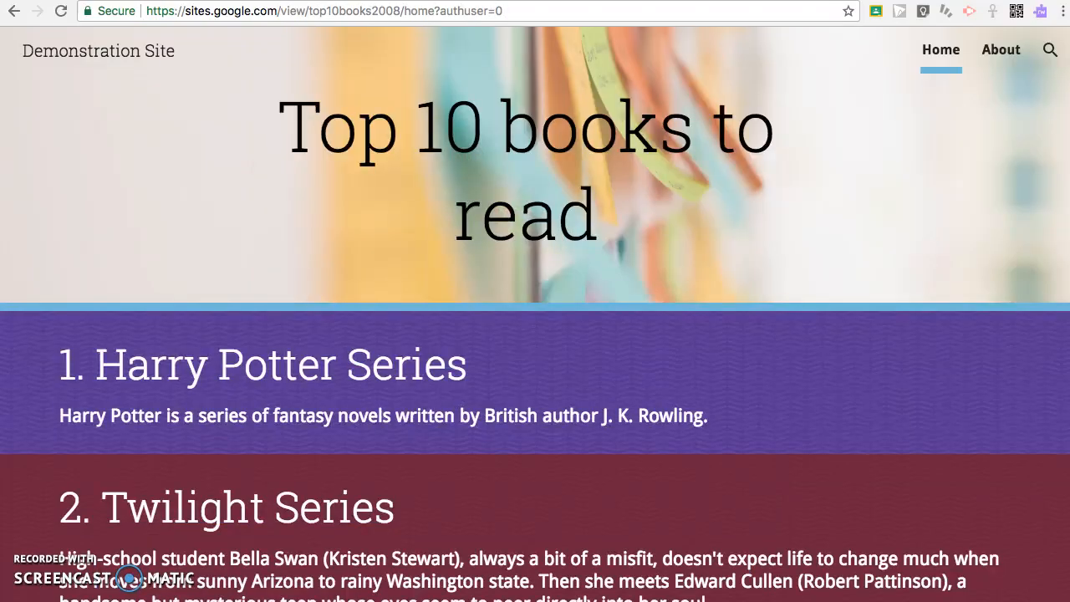
# - Search Google for an e-mail address in a new tab
pyautogui.press('super+t')
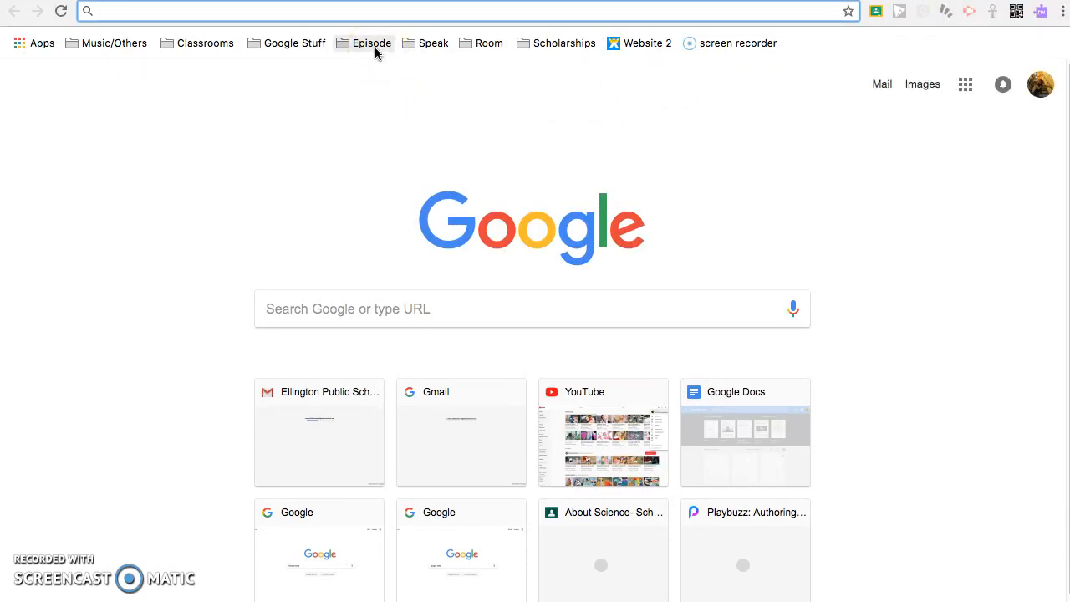
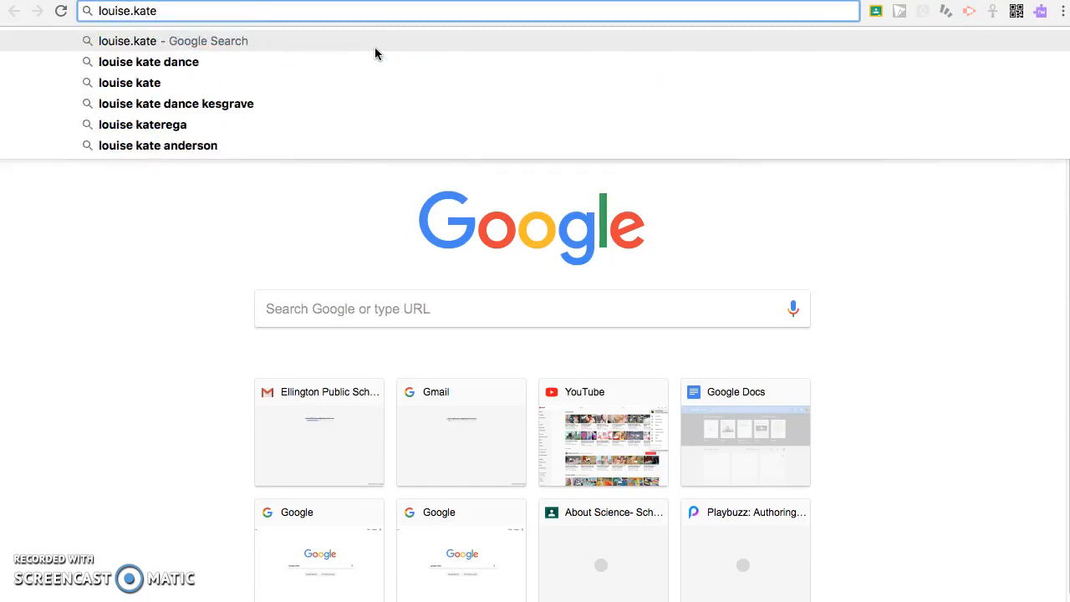
pyautogui.press('Return')
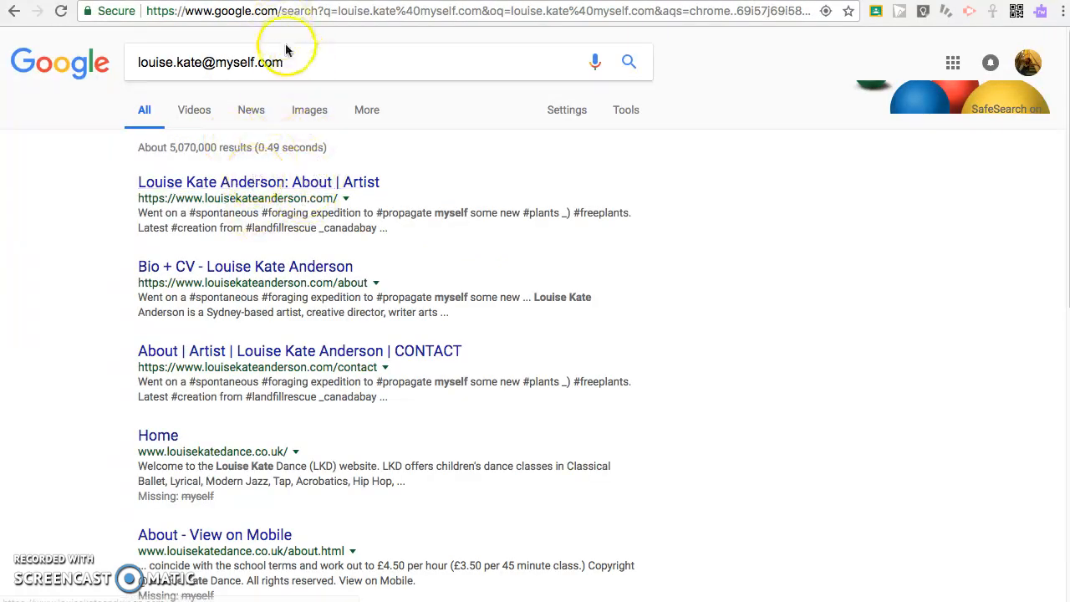
# - Clear the query so the Google search box is empty
pyautogui.moveTo(285, 50); pyautogui.dragTo(61, 43)
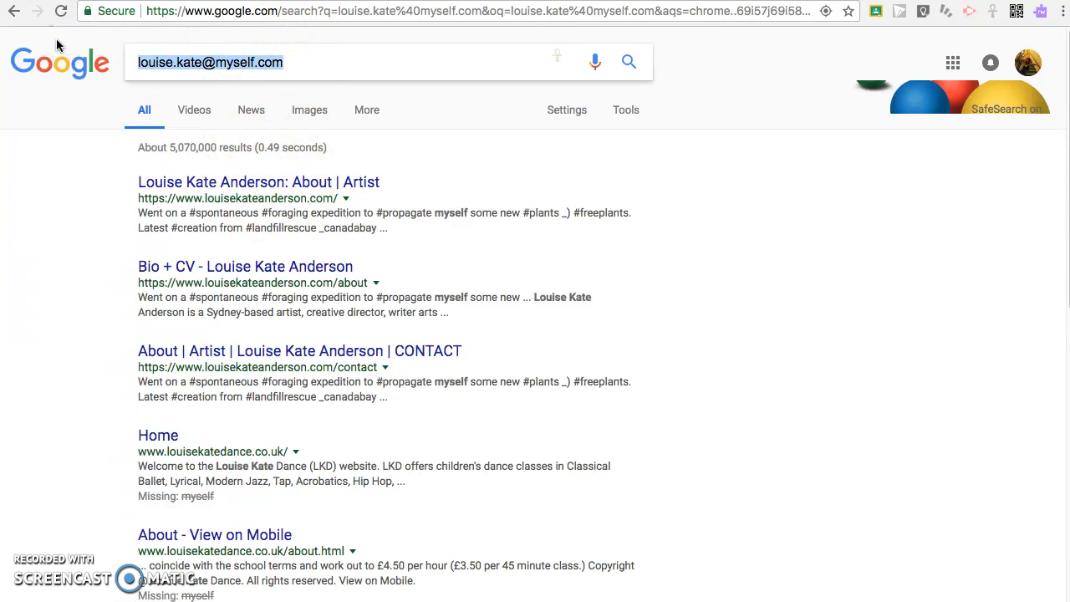
pyautogui.press('BackSpace')
pyautogui.click(194, 63)
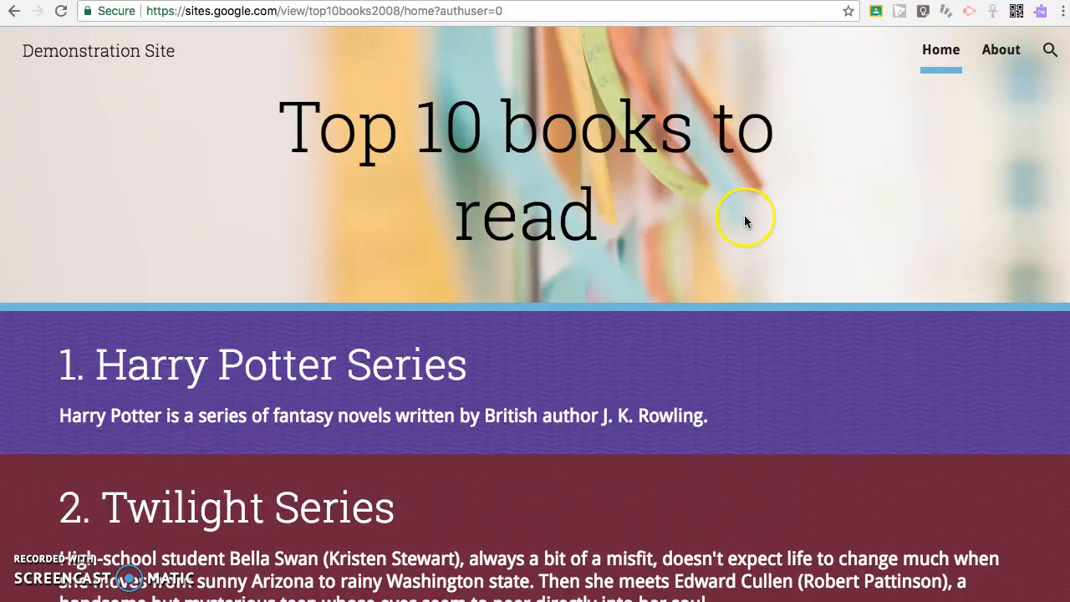
# - Scroll the published Home page down to the full Twilight plot summary
pyautogui.scroll(-2, 745, 220)
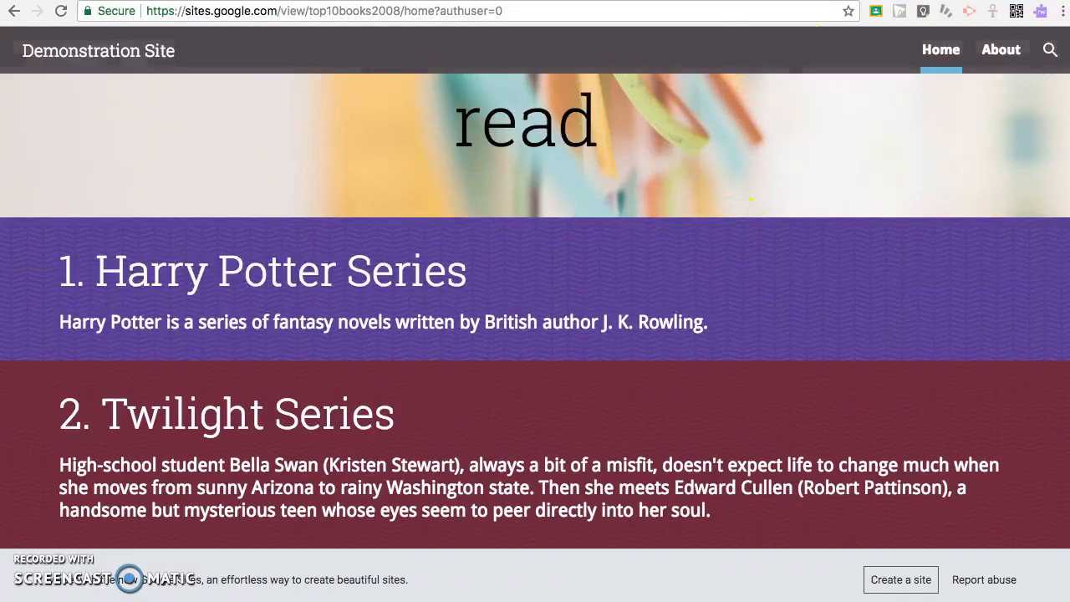